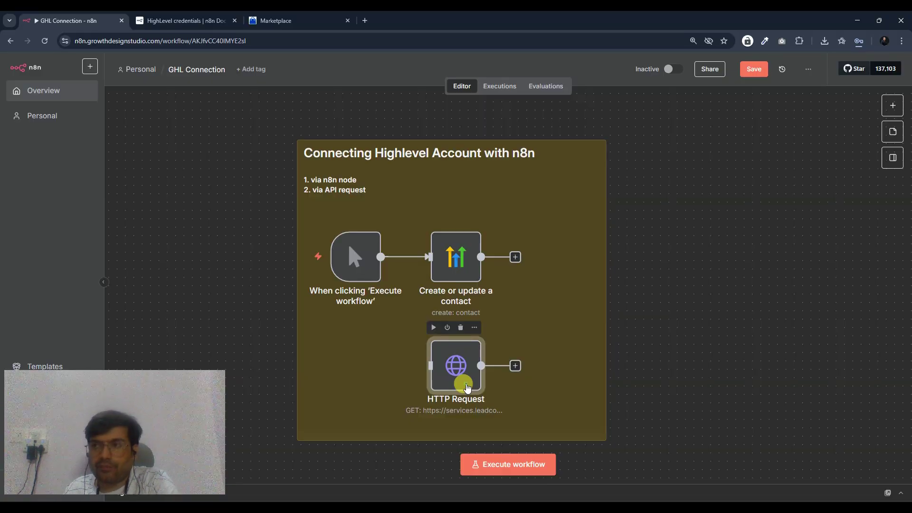
- Nudge the HTTP Request node slightly lower and shift the note group a little left
{"action": "left_click_drag", "start_coordinate": [467, 387], "coordinate": [465, 396]}
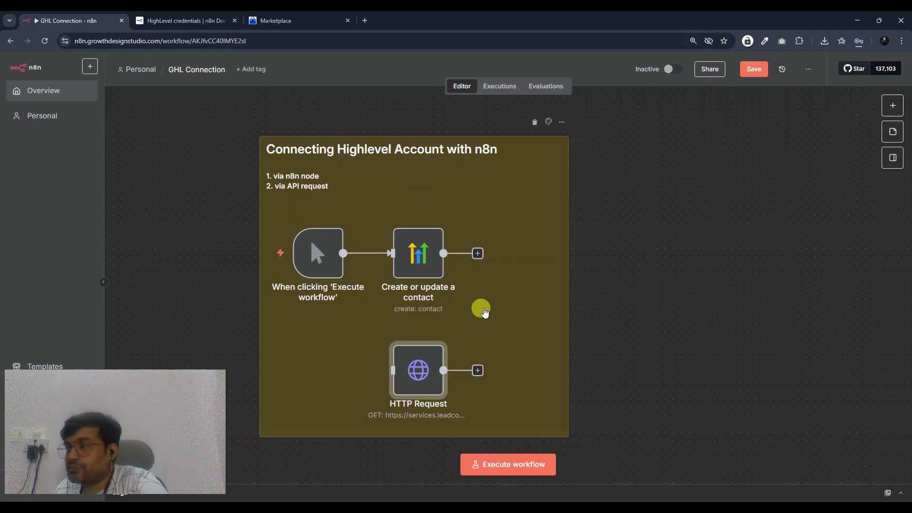
{"action": "mouse_move", "coordinate": [420, 386]}
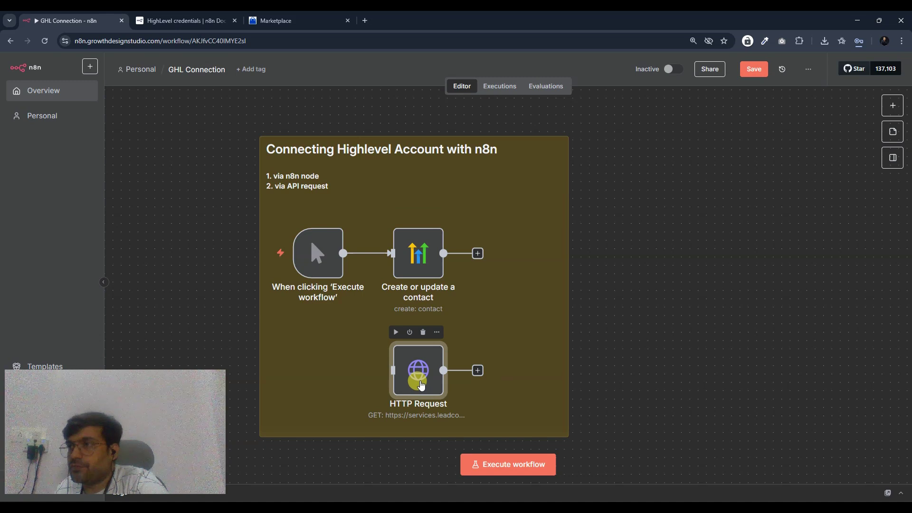
{"action": "left_click_drag", "start_coordinate": [540, 334], "coordinate": [519, 332]}
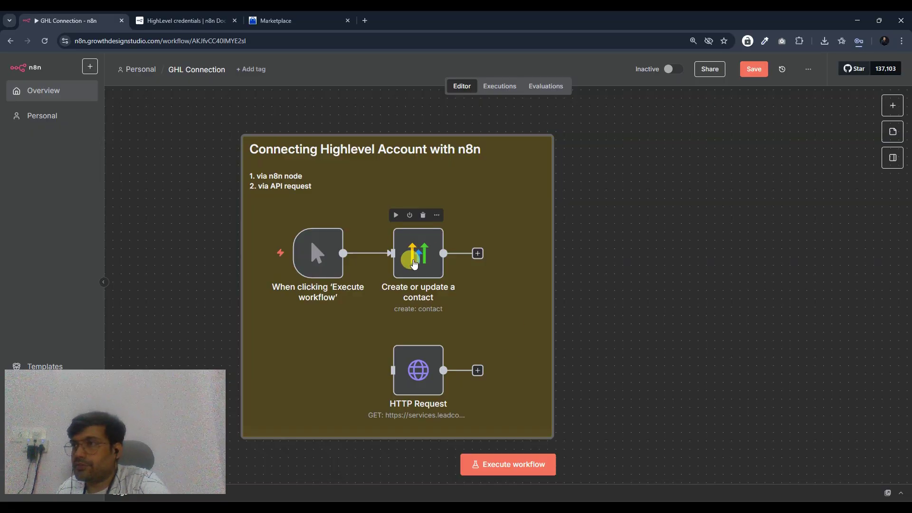
- Add a HighLevel 'Get a contact' node by searching 'highlevel' in the node list
{"action": "left_click", "coordinate": [889, 106]}
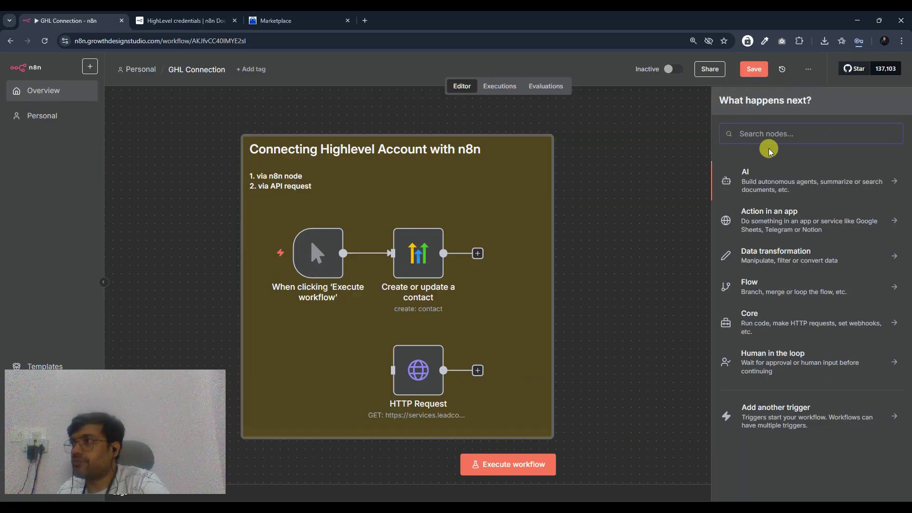
{"action": "type", "text": "highle"}
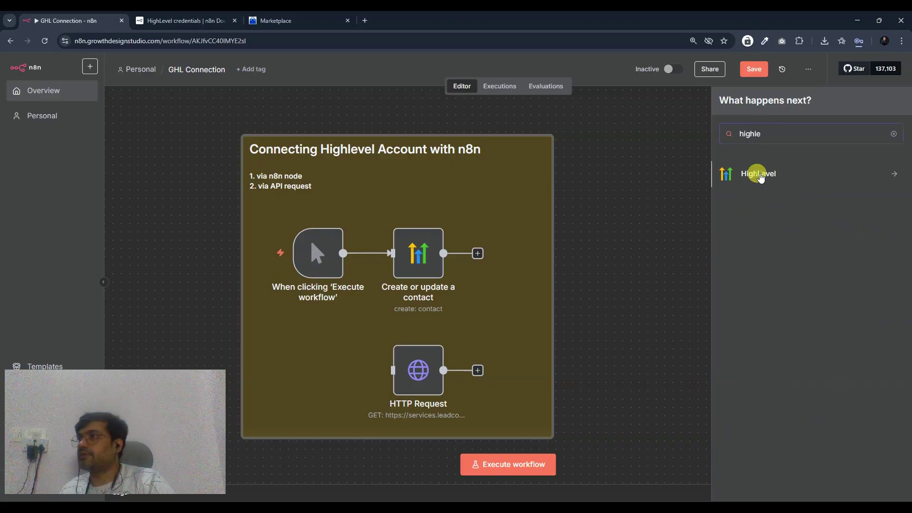
{"action": "left_click", "coordinate": [760, 230]}
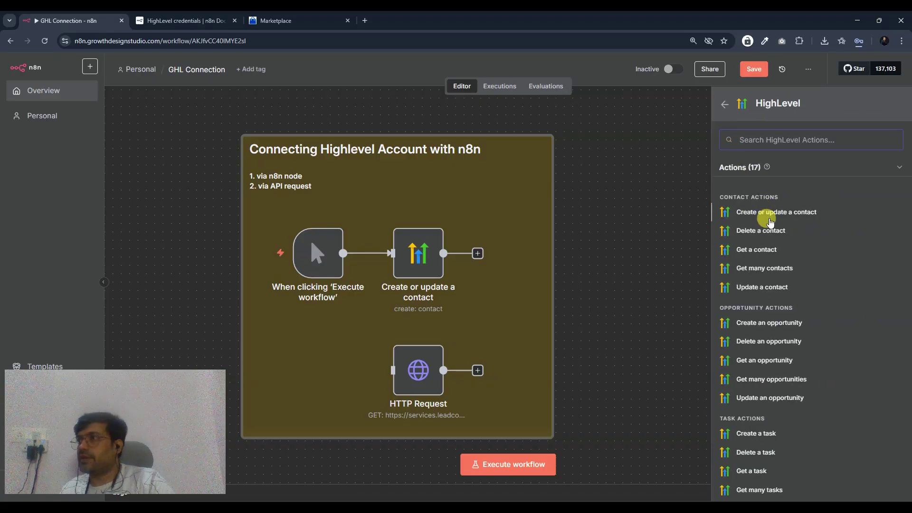
{"action": "scroll", "coordinate": [761, 361], "scroll_direction": "down", "scroll_amount": 3}
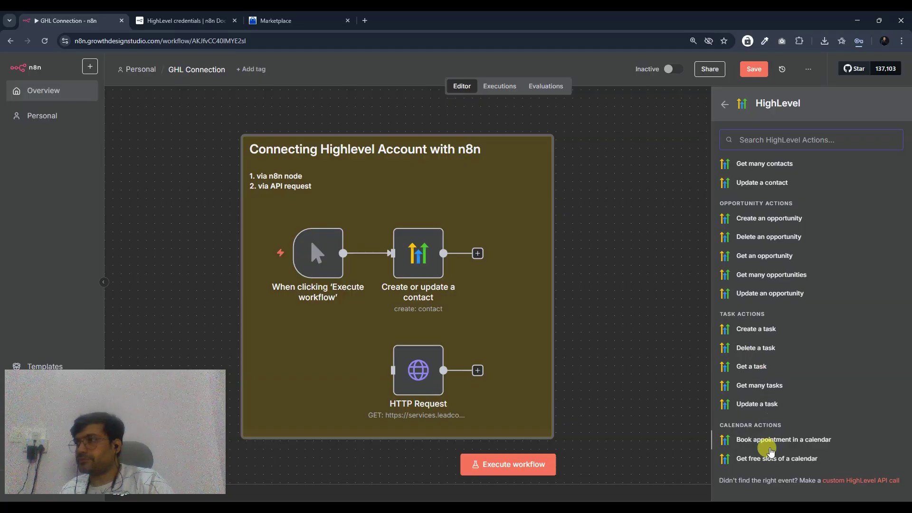
{"action": "scroll", "coordinate": [768, 328], "scroll_direction": "up", "scroll_amount": 3}
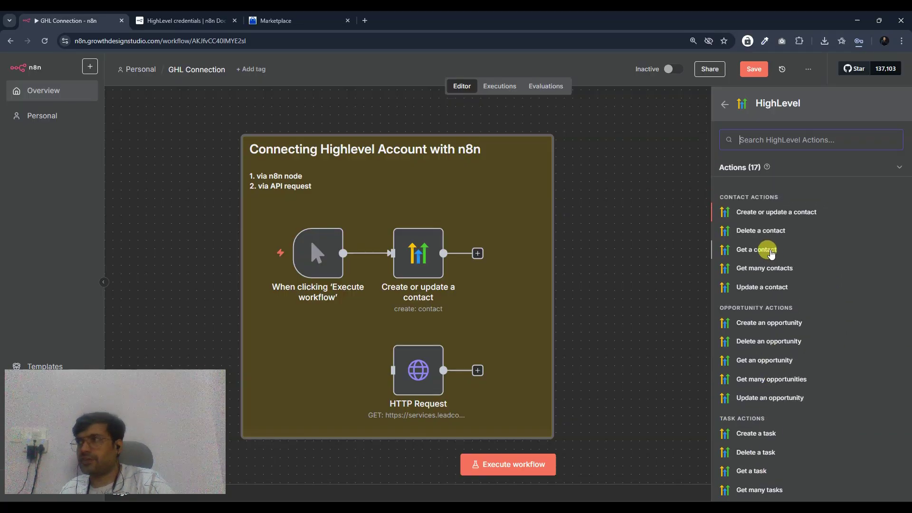
{"action": "left_click", "coordinate": [731, 251]}
{"action": "key", "text": "Escape"}
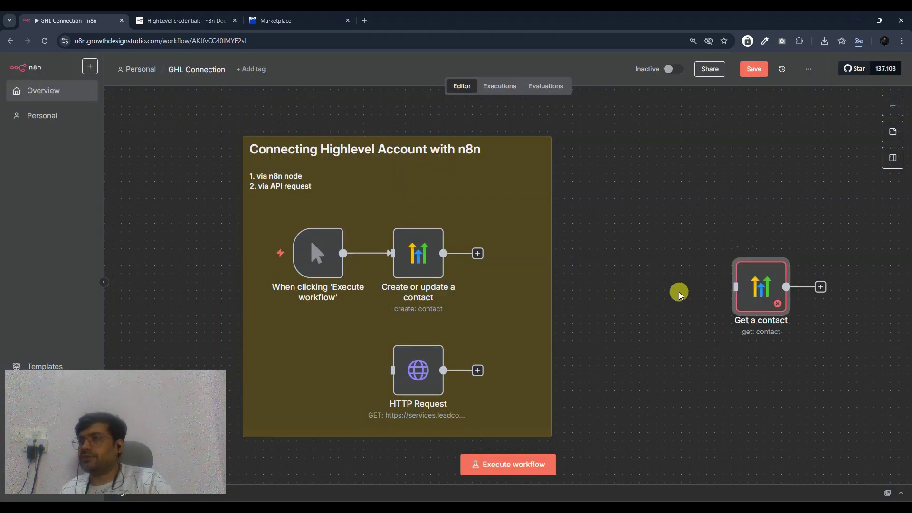
- Move the manual trigger out of the note group beside Get a contact and open that node's parameters
{"action": "scroll", "coordinate": [677, 291], "scroll_direction": "right", "scroll_amount": 5}
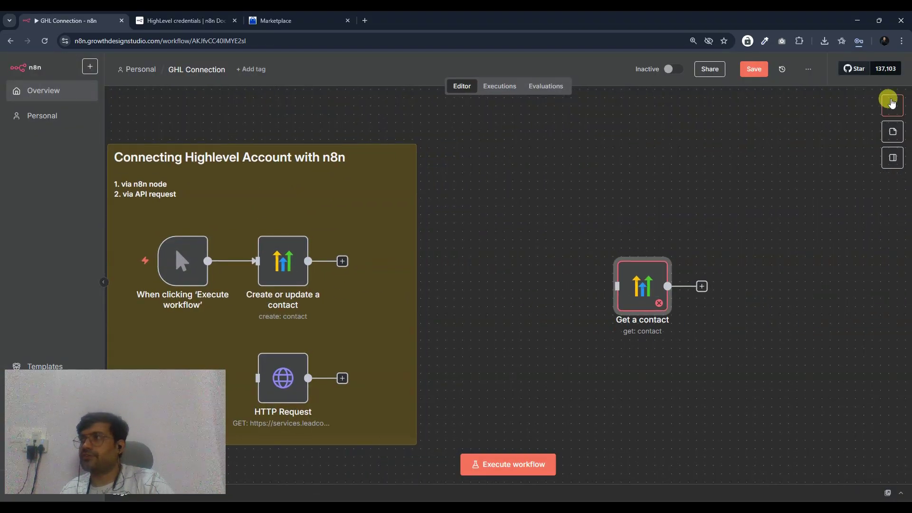
{"action": "left_click", "coordinate": [891, 104]}
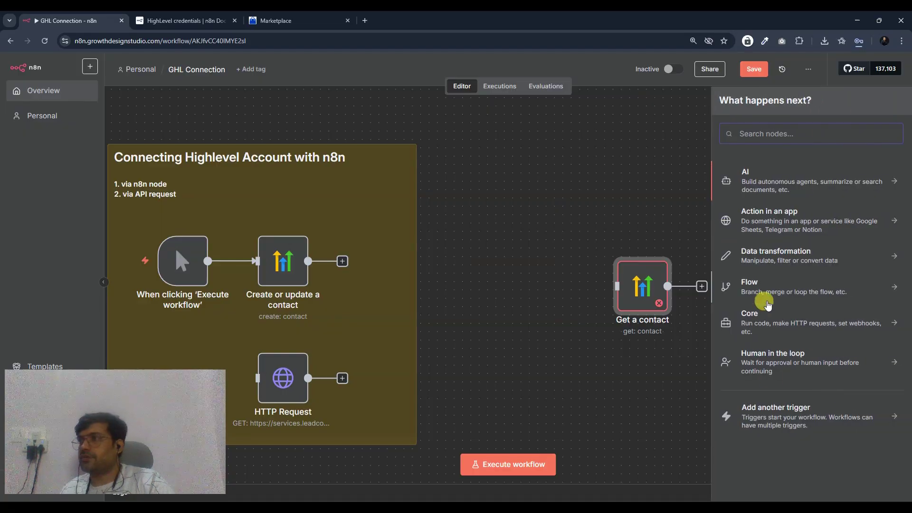
{"action": "left_click", "coordinate": [773, 417]}
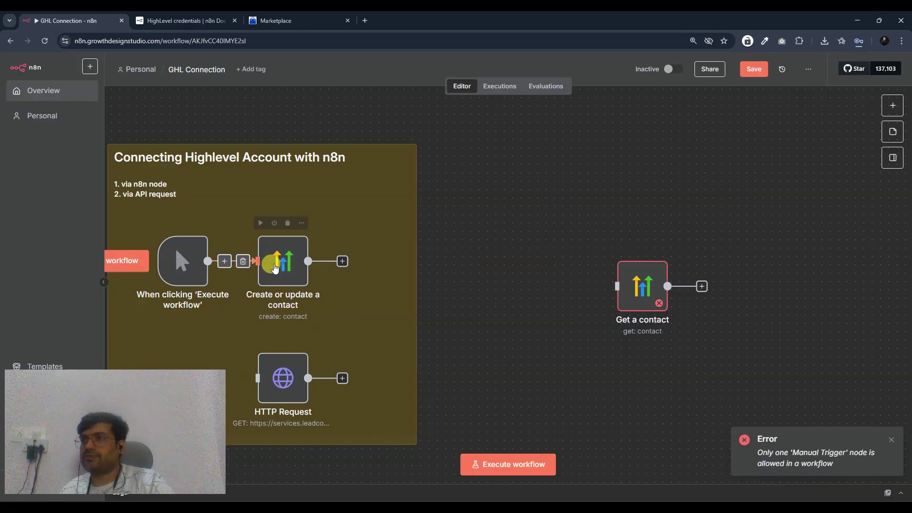
{"action": "left_click_drag", "start_coordinate": [190, 247], "coordinate": [439, 271]}
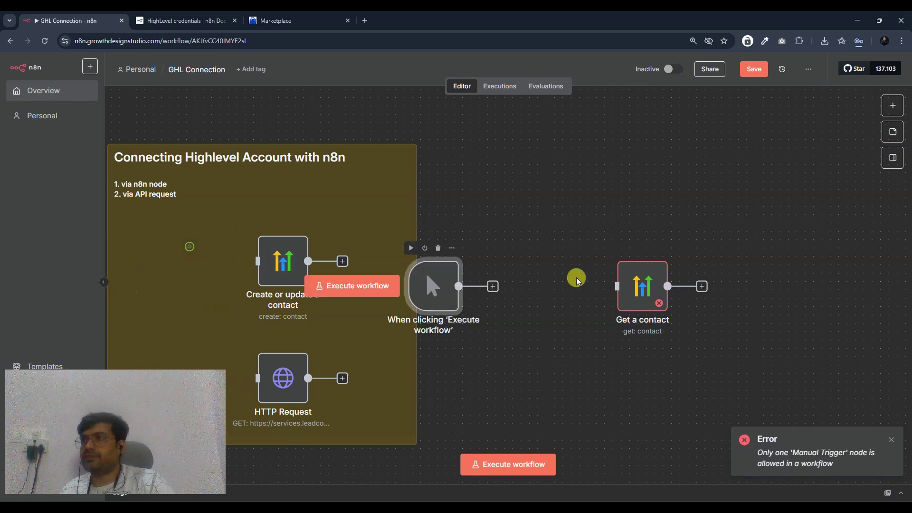
{"action": "left_click_drag", "start_coordinate": [577, 280], "coordinate": [523, 277]}
{"action": "double_click", "coordinate": [646, 290]}
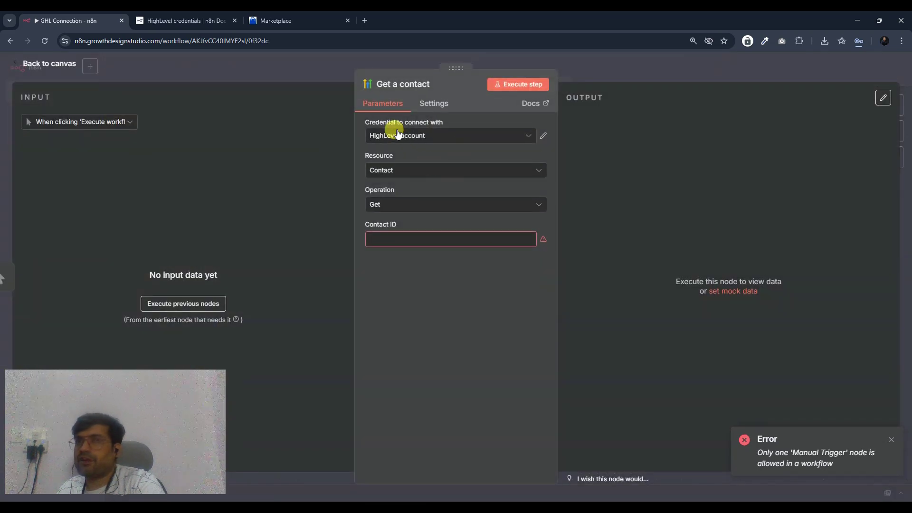
- Choose 'Create new credential' for the HighLevel connection and open the HighLevel credentials docs
{"action": "left_click", "coordinate": [458, 137]}
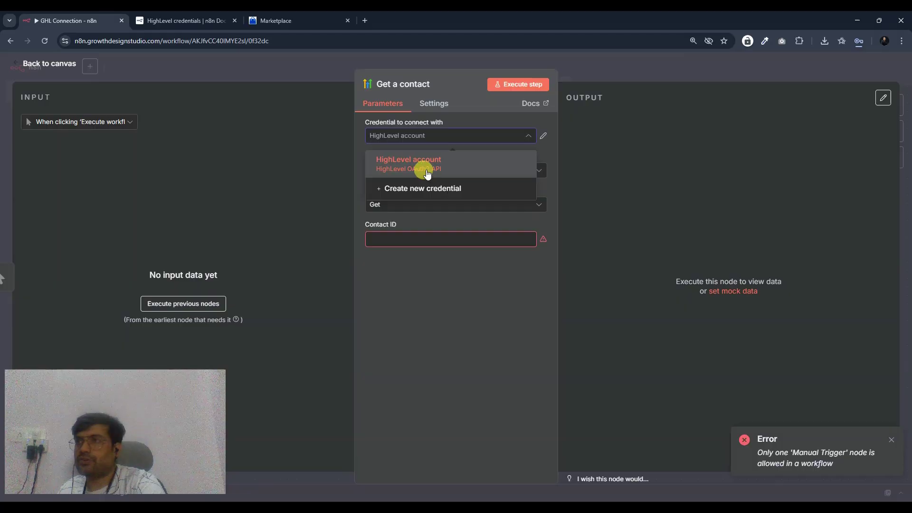
{"action": "left_click", "coordinate": [420, 190]}
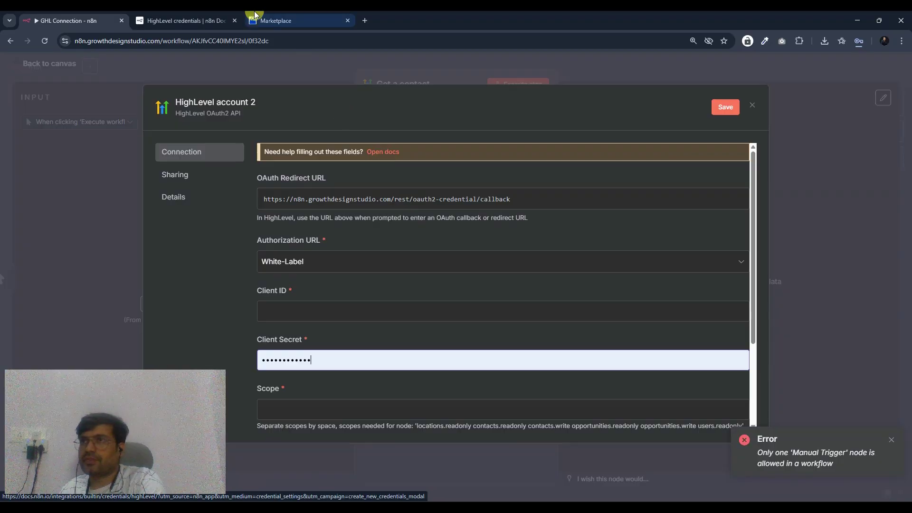
{"action": "left_click", "coordinate": [180, 20]}
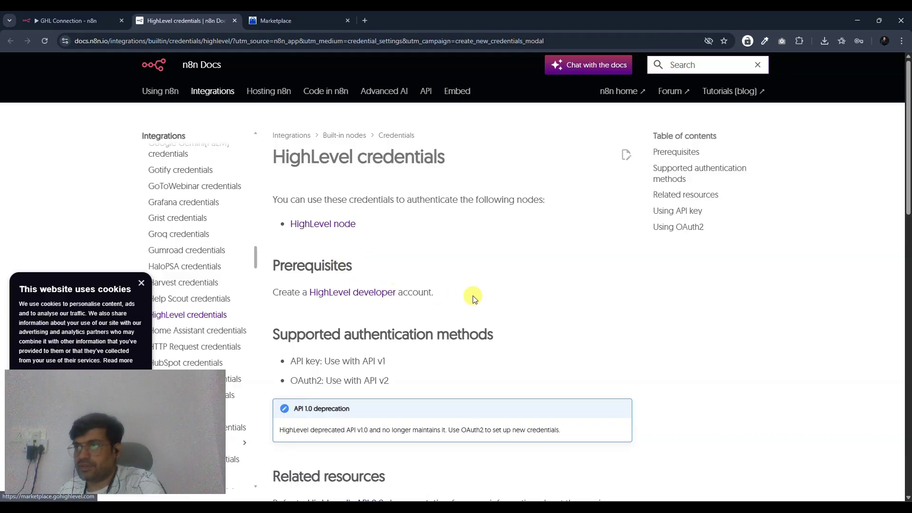
- Read through the OAuth2 setup steps and required scopes in the HighLevel credentials docs
{"action": "scroll", "coordinate": [479, 298], "scroll_direction": "down", "scroll_amount": 1}
{"action": "scroll", "coordinate": [475, 296], "scroll_direction": "down", "scroll_amount": 2}
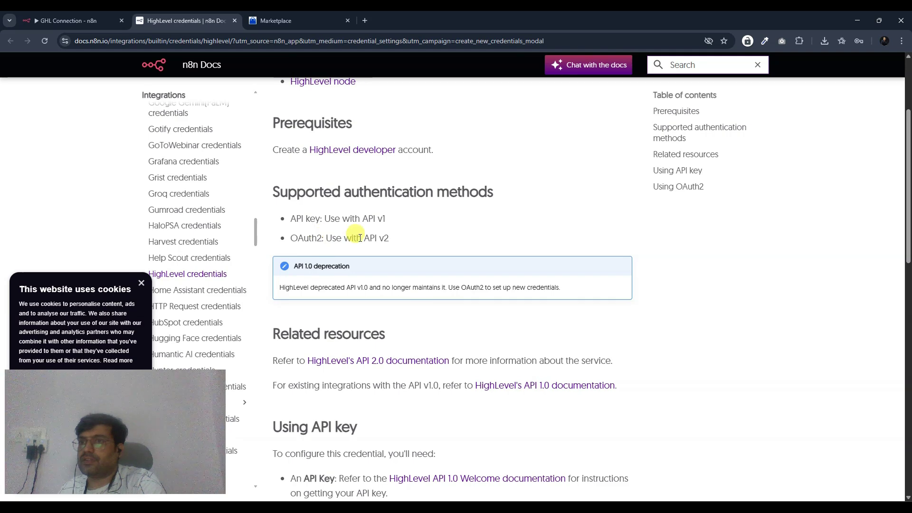
{"action": "scroll", "coordinate": [384, 253], "scroll_direction": "down", "scroll_amount": 7}
{"action": "scroll", "coordinate": [384, 254], "scroll_direction": "up", "scroll_amount": 5}
{"action": "scroll", "coordinate": [383, 254], "scroll_direction": "down", "scroll_amount": 10}
{"action": "scroll", "coordinate": [384, 254], "scroll_direction": "down", "scroll_amount": 2}
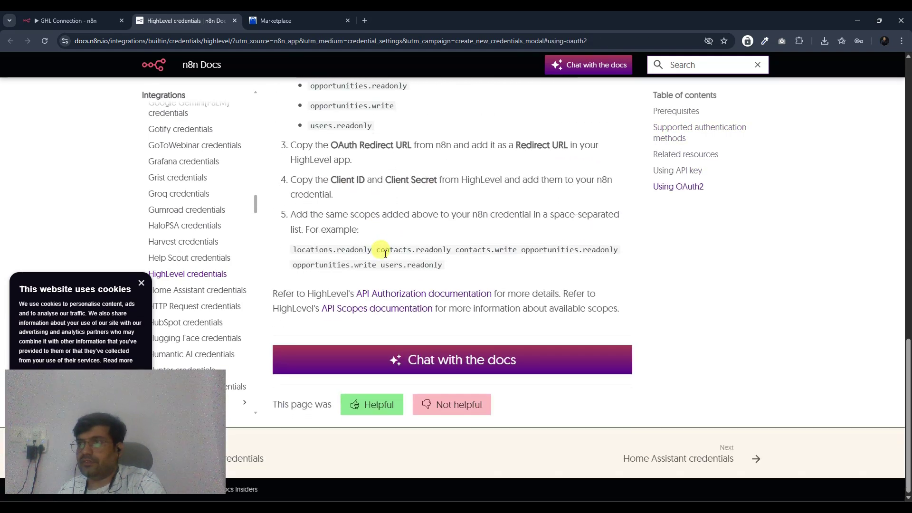
{"action": "scroll", "coordinate": [384, 253], "scroll_direction": "up", "scroll_amount": 2}
{"action": "scroll", "coordinate": [384, 255], "scroll_direction": "up", "scroll_amount": 8}
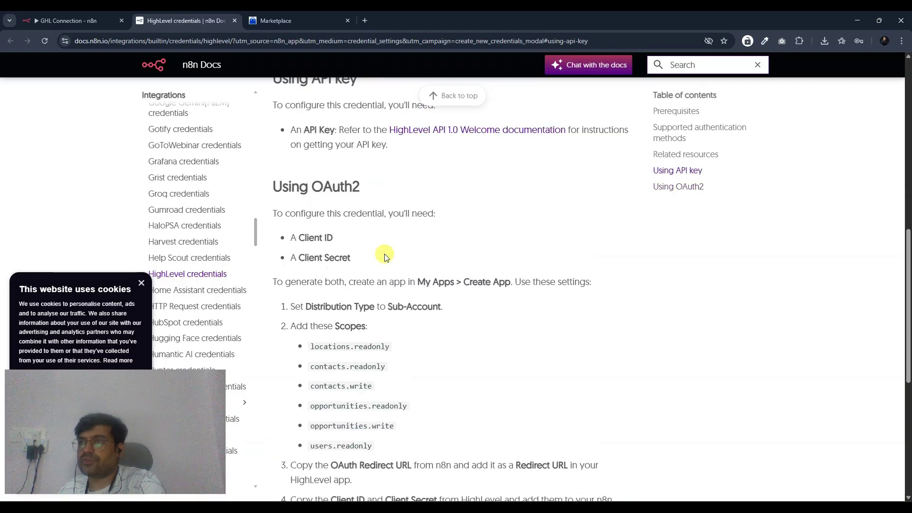
{"action": "key", "text": "ctrl+Page_Up"}
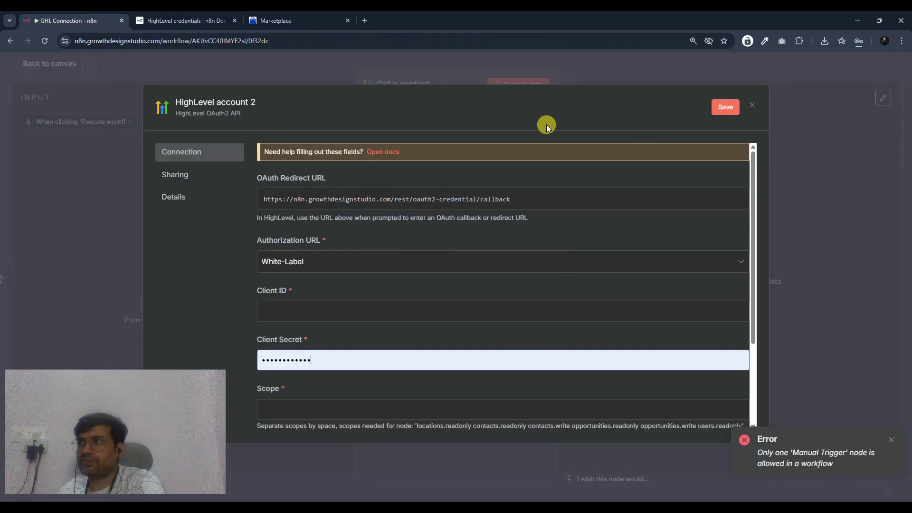
{"action": "key", "text": "ctrl+Page_Down"}
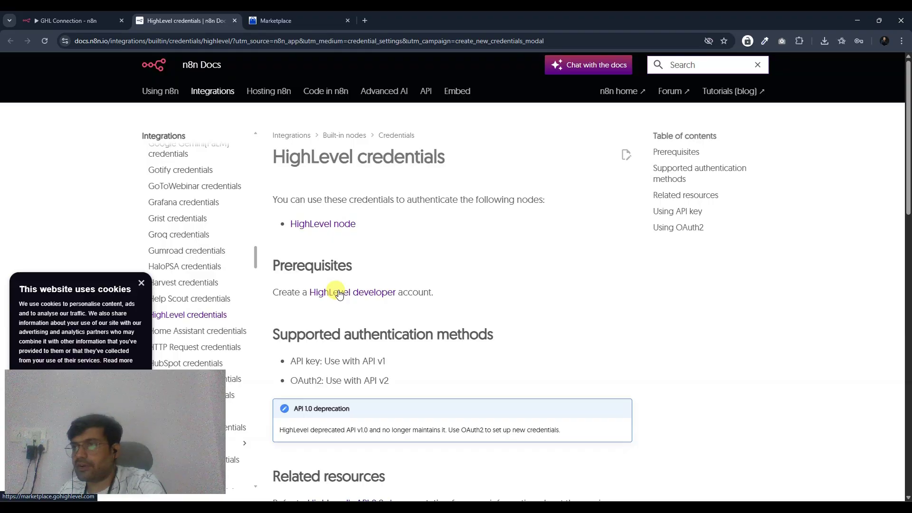
- Follow the HighLevel developer link, close the duplicate tab, and go to My Apps in the Marketplace
{"action": "left_click", "coordinate": [340, 293]}
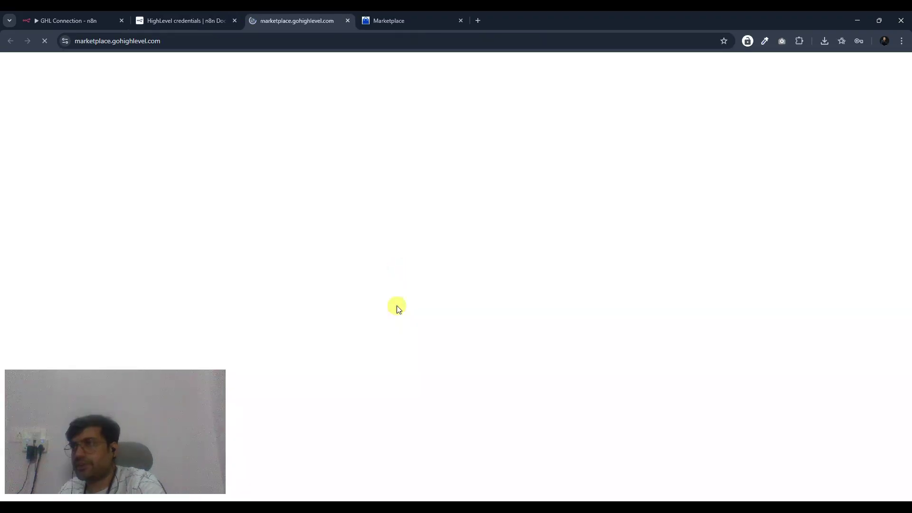
{"action": "middle_click", "coordinate": [276, 19]}
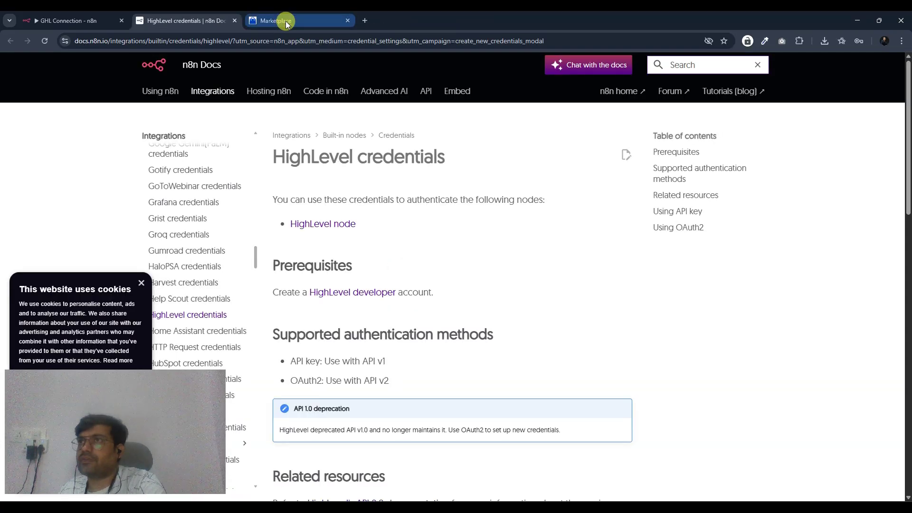
{"action": "left_click", "coordinate": [332, 22]}
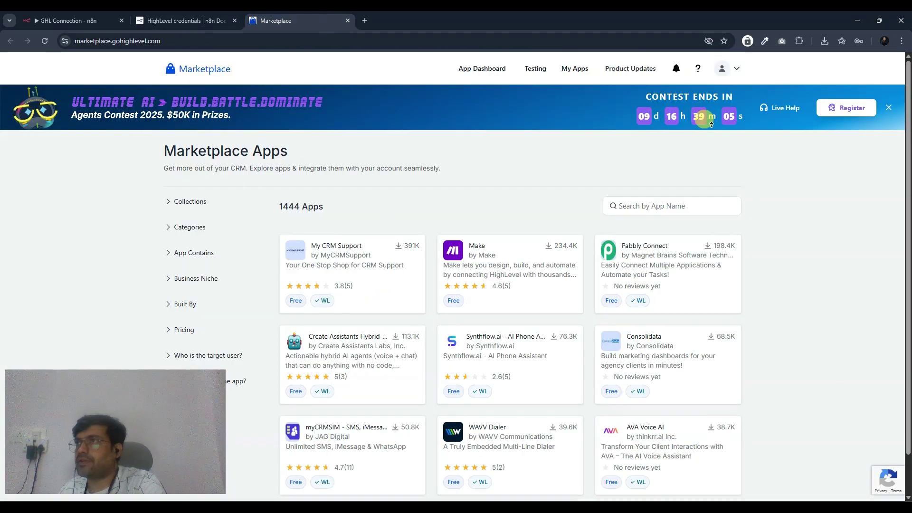
{"action": "left_click", "coordinate": [737, 69]}
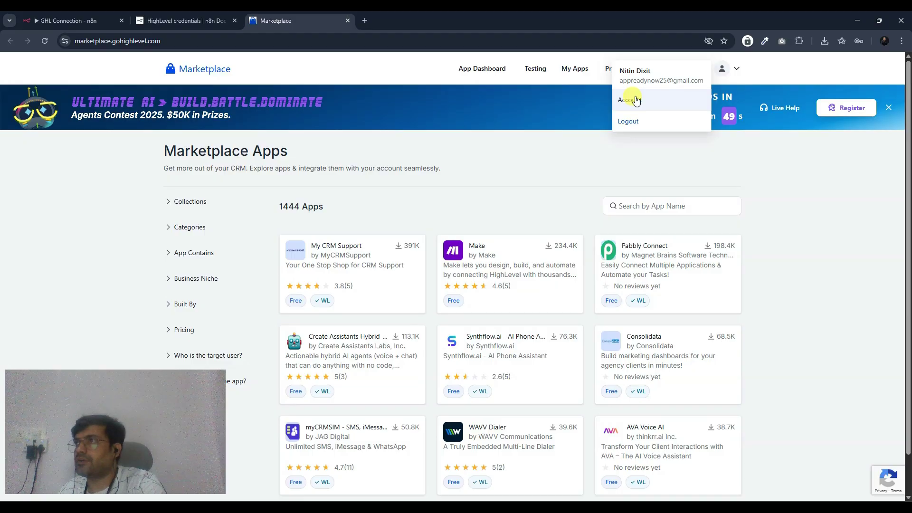
{"action": "left_click", "coordinate": [570, 69]}
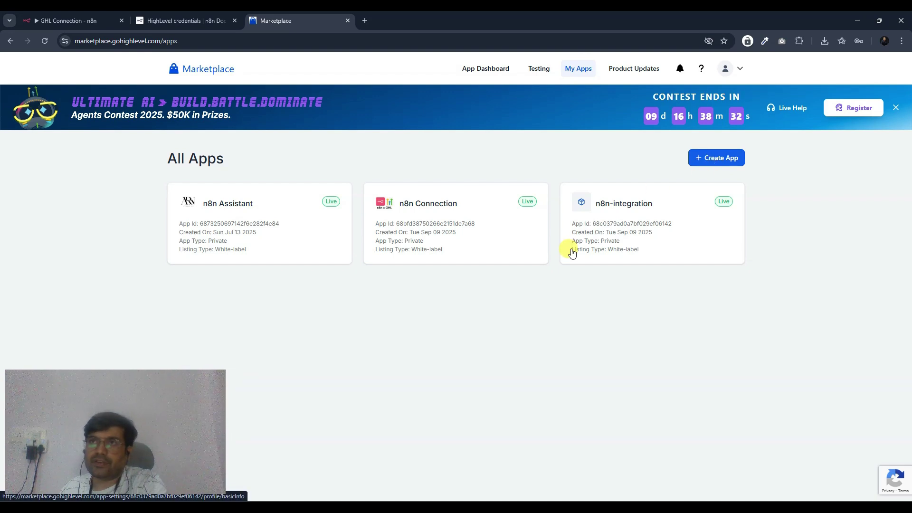
- Create a private Sub-Account Marketplace app named 'test'
{"action": "left_click", "coordinate": [700, 158]}
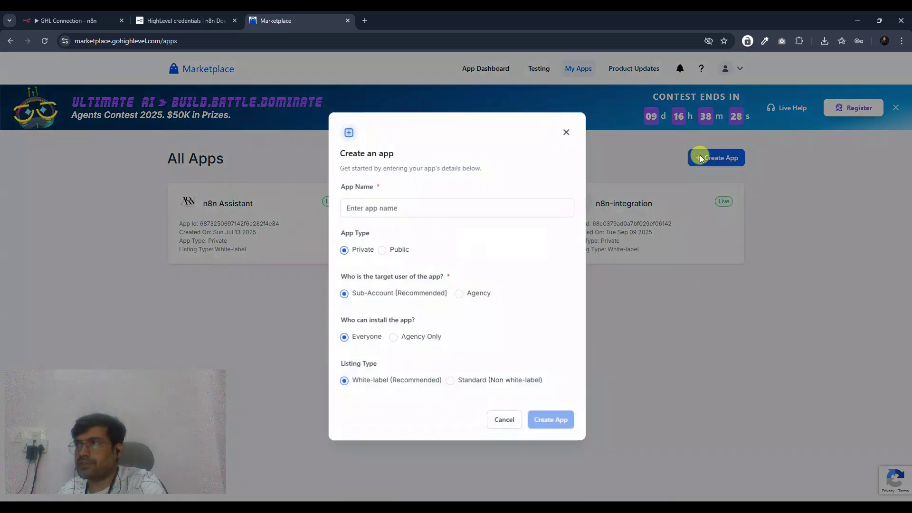
{"action": "left_click", "coordinate": [450, 212]}
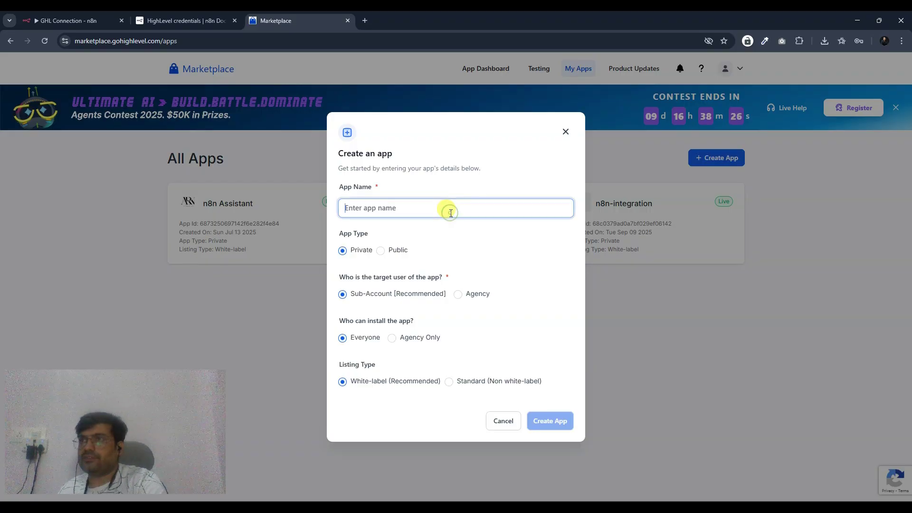
{"action": "type", "text": "test"}
{"action": "left_click", "coordinate": [455, 242]}
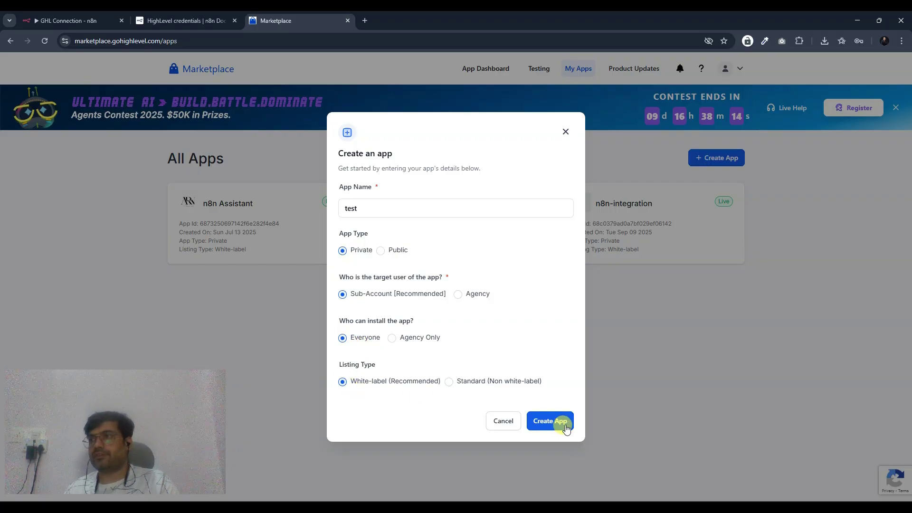
{"action": "left_click", "coordinate": [564, 428]}
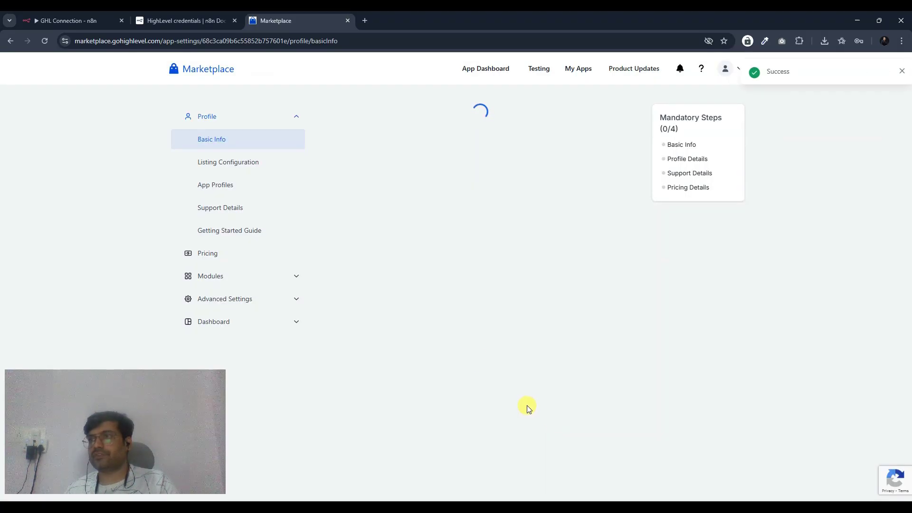
- Go to the app's Advanced Settings > Auth page and expand the Select Scopes list
{"action": "scroll", "coordinate": [468, 299], "scroll_direction": "down", "scroll_amount": 4}
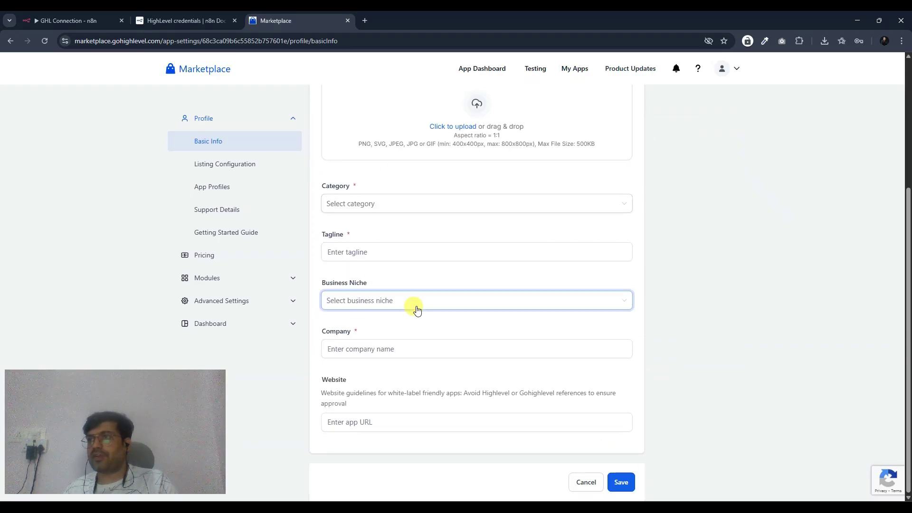
{"action": "left_click", "coordinate": [259, 301]}
{"action": "left_click", "coordinate": [213, 215]}
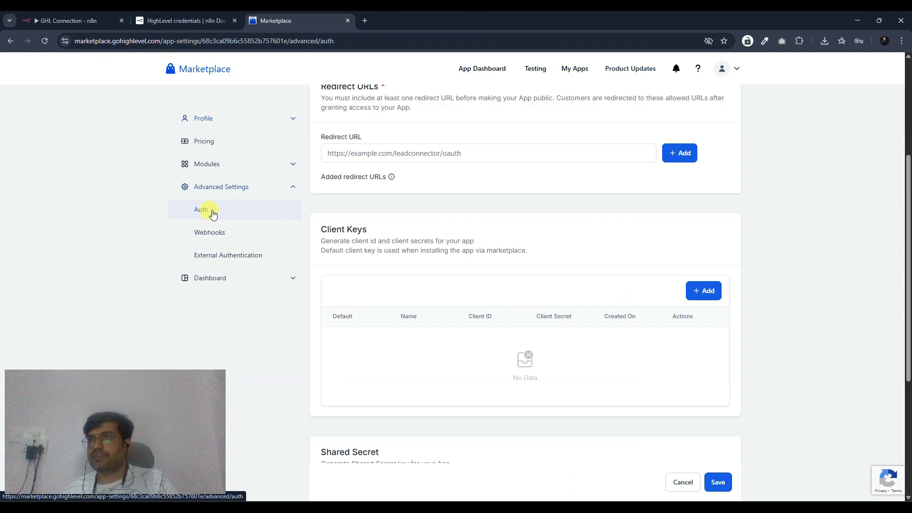
{"action": "left_click", "coordinate": [204, 209]}
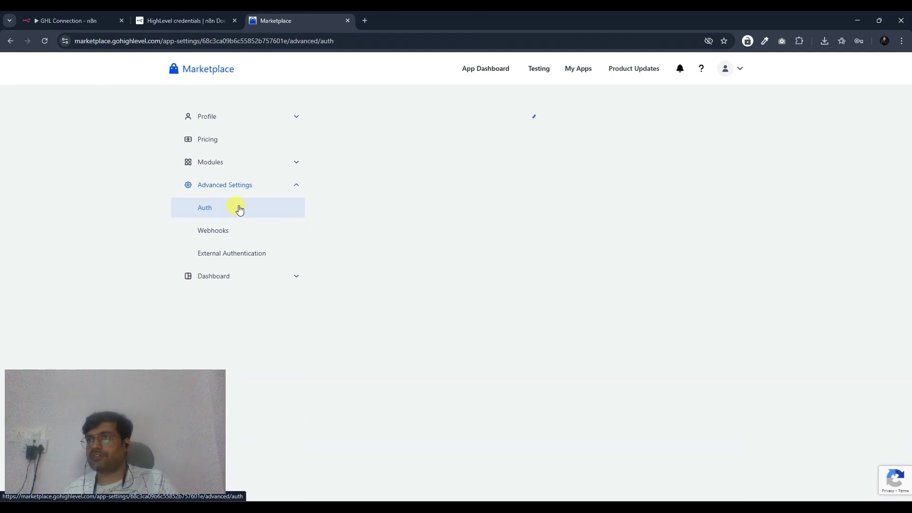
{"action": "left_click", "coordinate": [352, 218]}
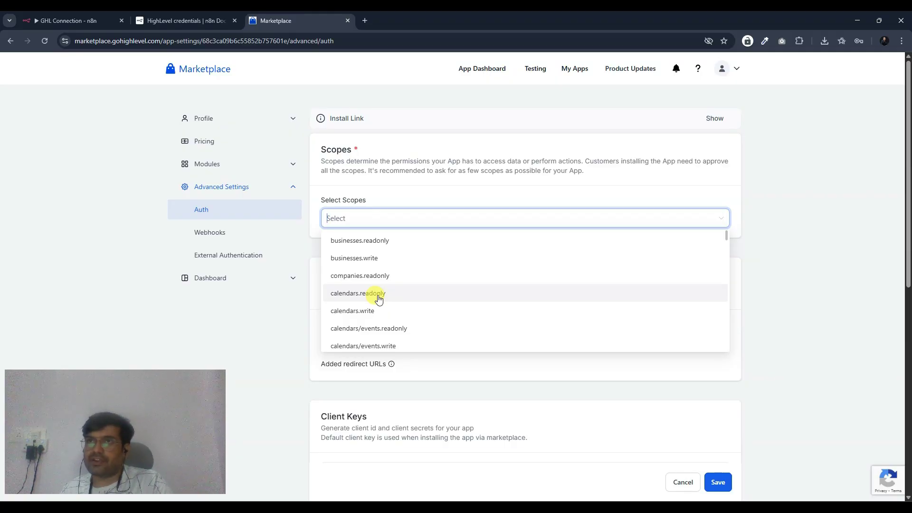
- Copy locations.readonly from the docs and add it to the app's scopes
{"action": "key", "text": "ctrl+shift+Tab"}
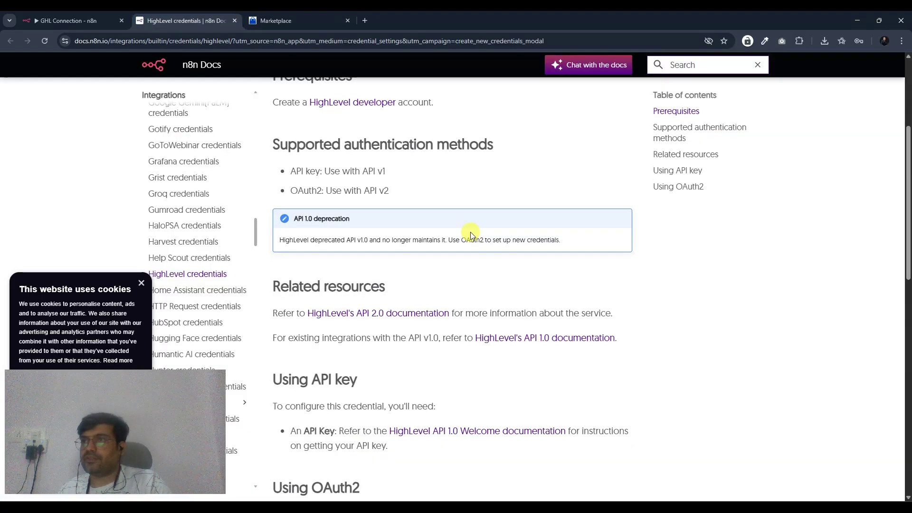
{"action": "scroll", "coordinate": [470, 233], "scroll_direction": "down", "scroll_amount": 8}
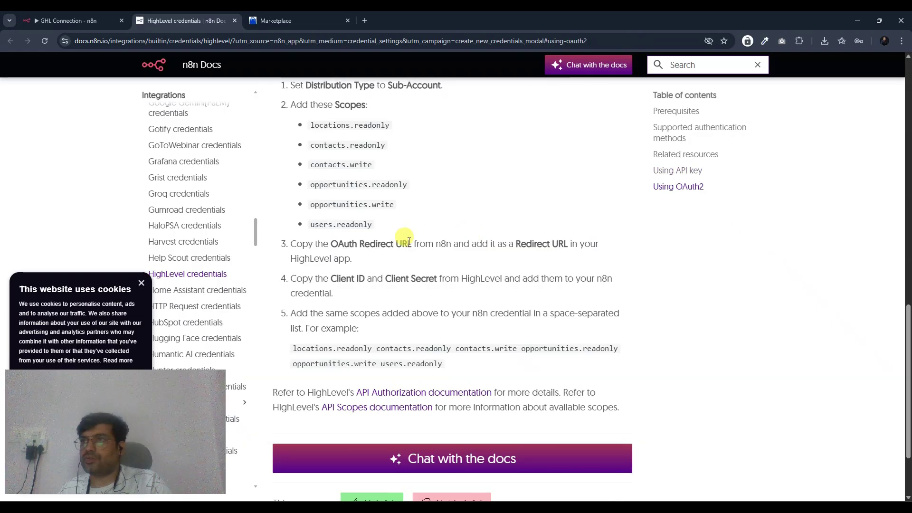
{"action": "scroll", "coordinate": [373, 243], "scroll_direction": "up", "scroll_amount": 2}
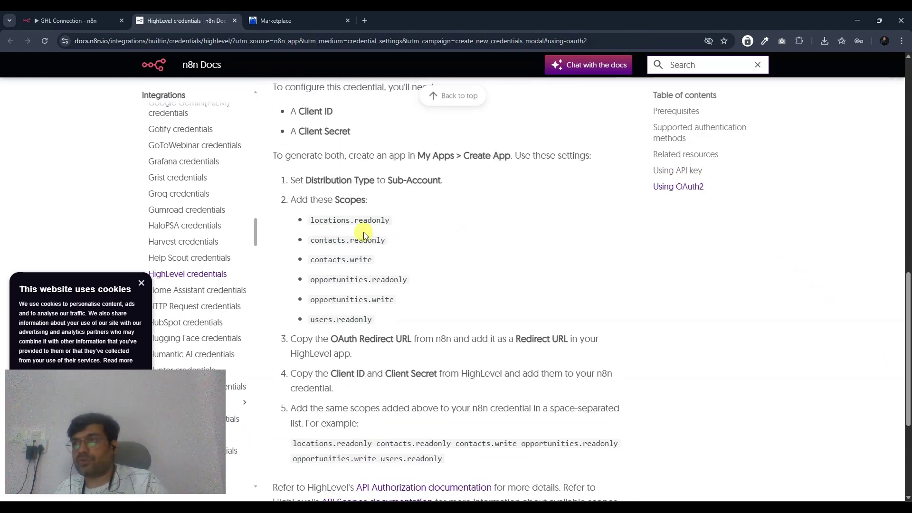
{"action": "left_click_drag", "start_coordinate": [310, 220], "coordinate": [386, 216]}
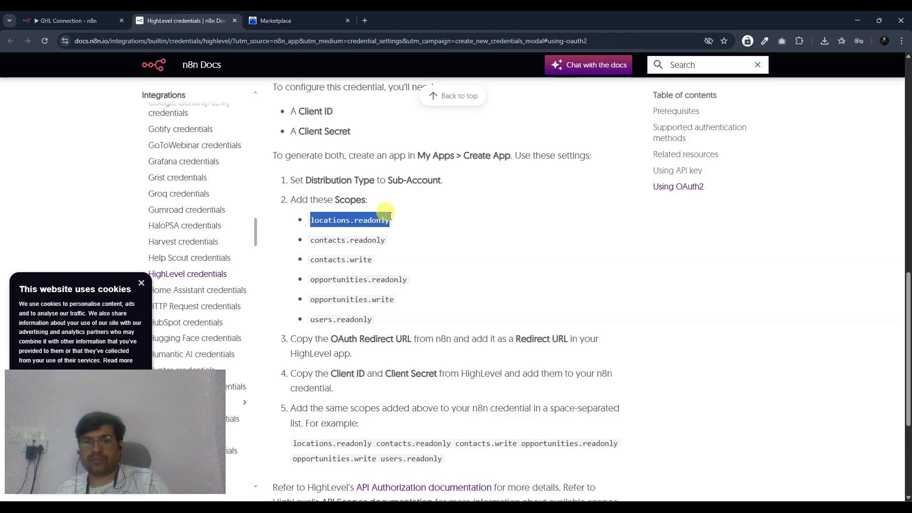
{"action": "left_click", "coordinate": [266, 20]}
{"action": "left_click", "coordinate": [360, 219]}
- Copy contacts.readonly from the docs and paste it into the scopes field as a second scope
{"action": "left_click", "coordinate": [185, 21]}
{"action": "double_click", "coordinate": [347, 239]}
{"action": "key", "text": "ctrl+c"}
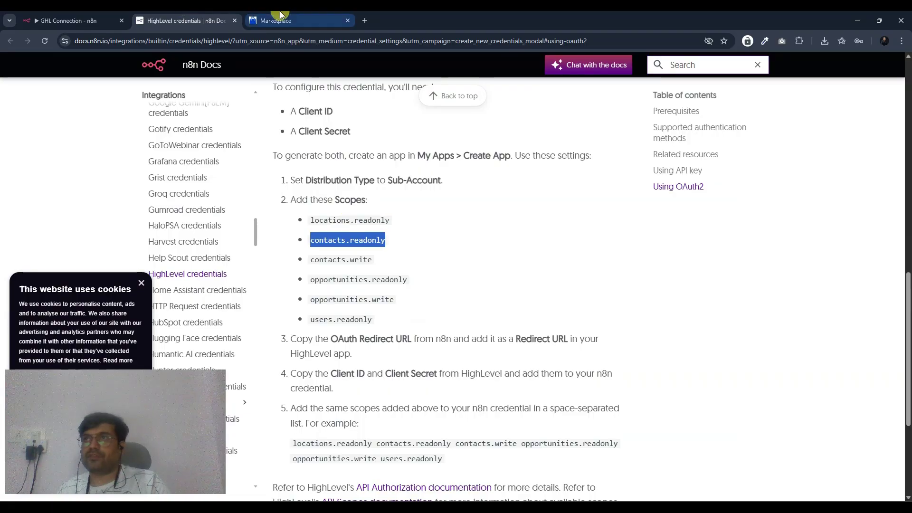
{"action": "left_click", "coordinate": [280, 16]}
{"action": "left_click", "coordinate": [423, 219]}
{"action": "key", "text": "ctrl+v"}
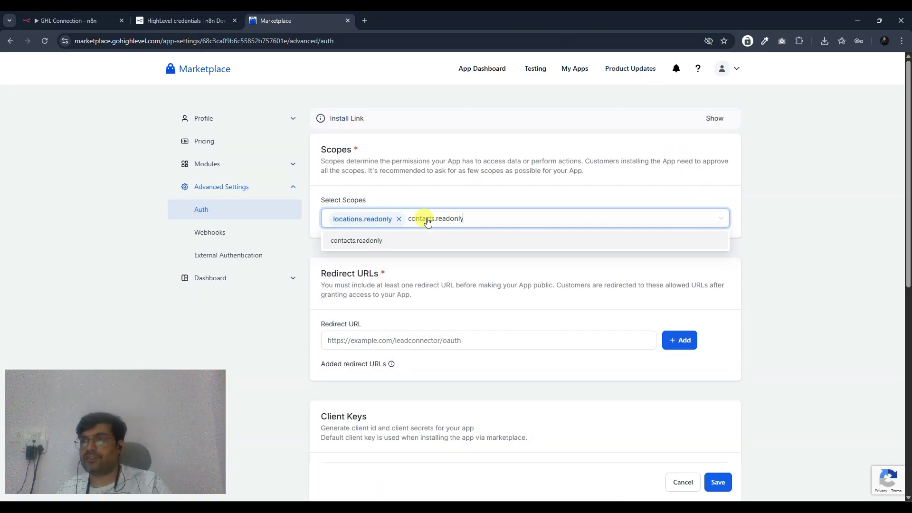
{"action": "key", "text": "Return"}
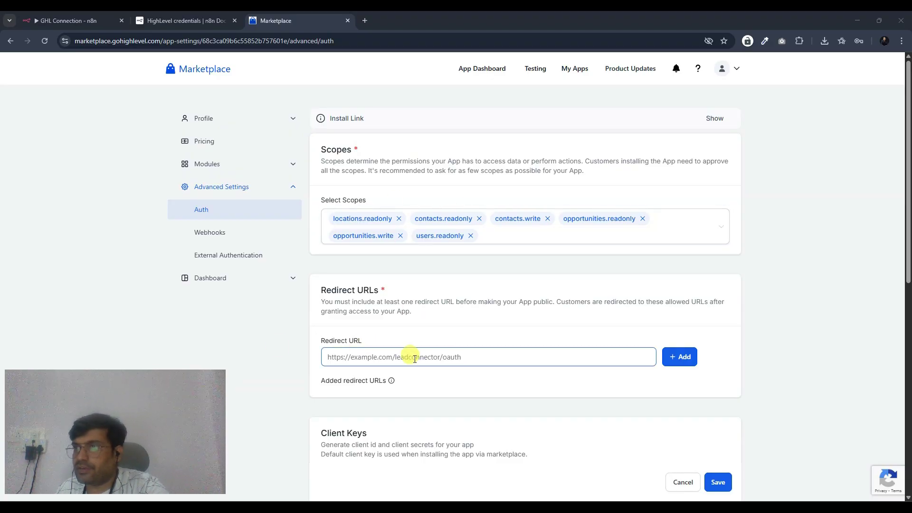
- Copy n8n's OAuth callback URL and add it as the Marketplace app's Redirect URL
{"action": "left_click", "coordinate": [71, 21]}
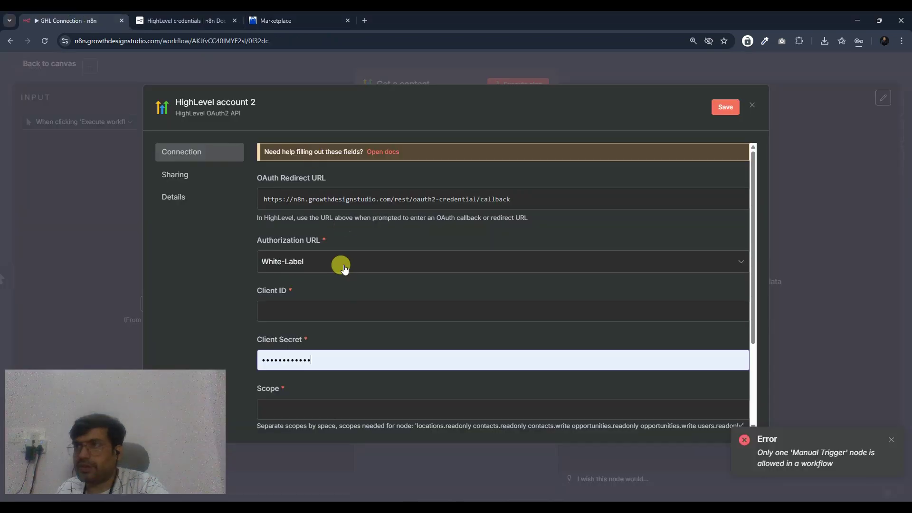
{"action": "left_click", "coordinate": [549, 204]}
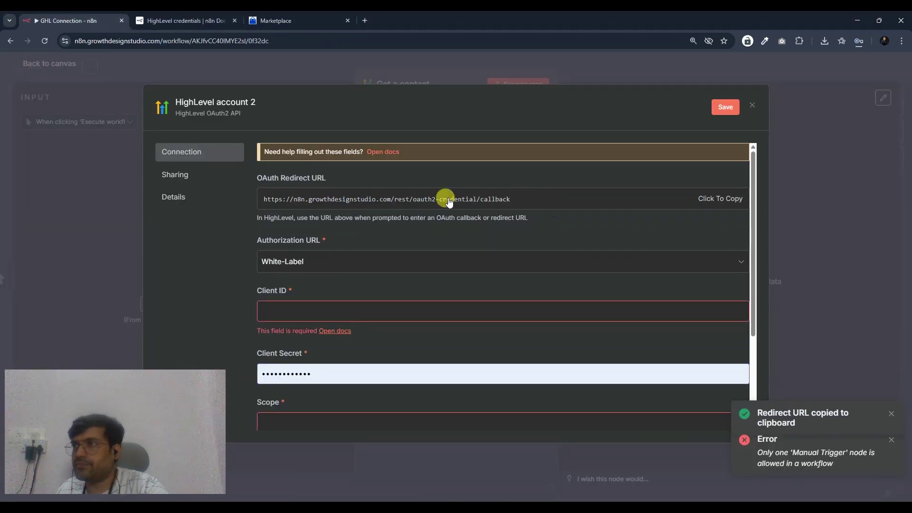
{"action": "left_click", "coordinate": [285, 21]}
{"action": "left_click", "coordinate": [440, 357]}
{"action": "key", "text": "ctrl+v"}
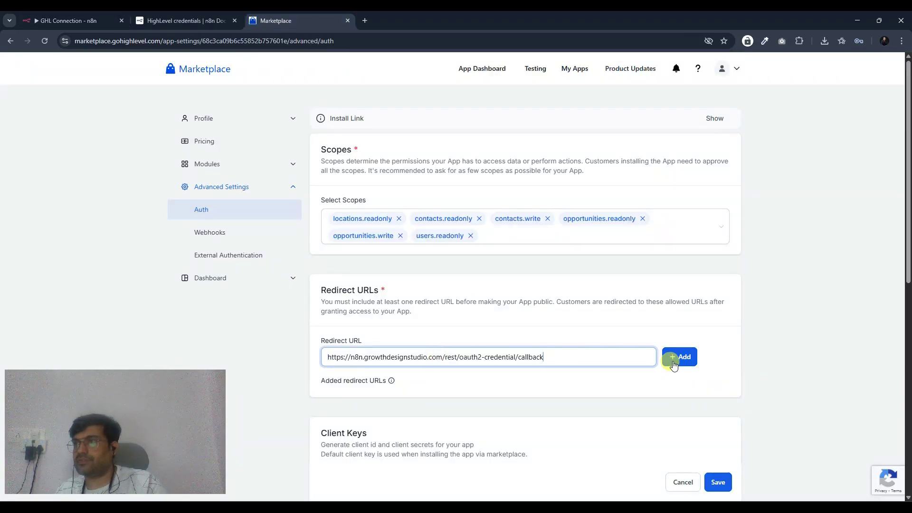
{"action": "left_click", "coordinate": [673, 365]}
{"action": "scroll", "coordinate": [674, 349], "scroll_direction": "down", "scroll_amount": 3}
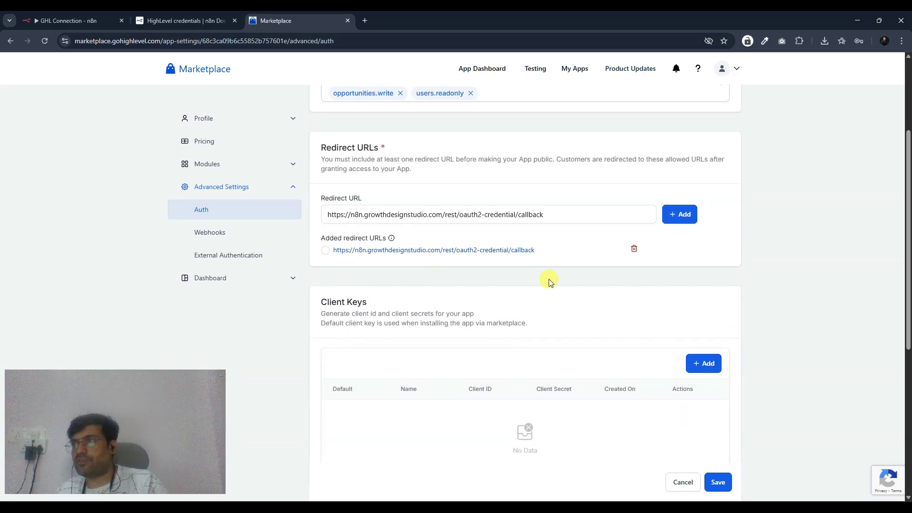
{"action": "scroll", "coordinate": [549, 282], "scroll_direction": "down", "scroll_amount": 3}
- Add a new client key named n8n to the Marketplace app
{"action": "left_click", "coordinate": [705, 219]}
{"action": "left_click", "coordinate": [379, 283]}
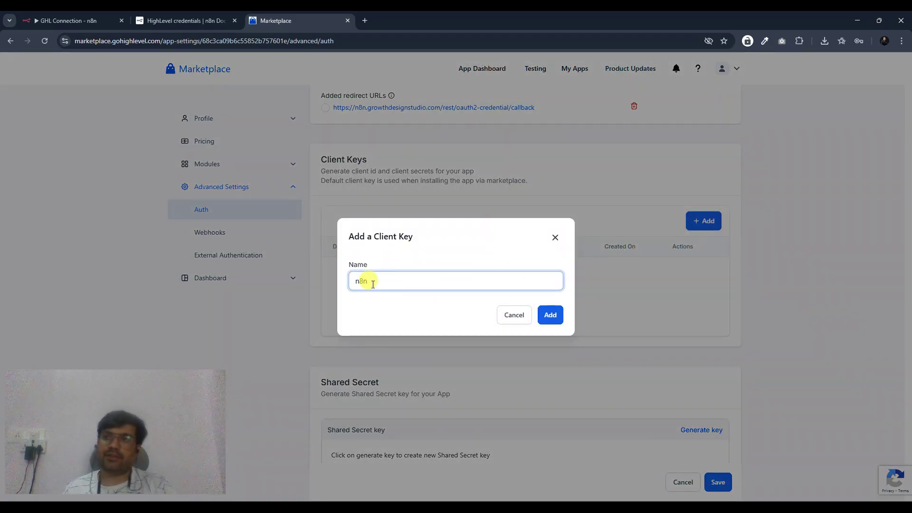
{"action": "left_click", "coordinate": [547, 316]}
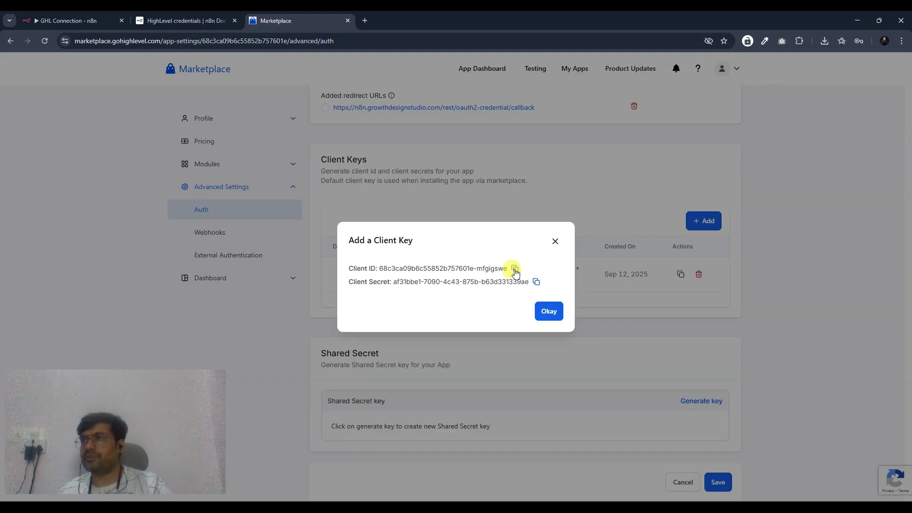
- Paste the new key's Client ID and Client Secret into n8n's HighLevel credential fields
{"action": "left_click", "coordinate": [514, 270]}
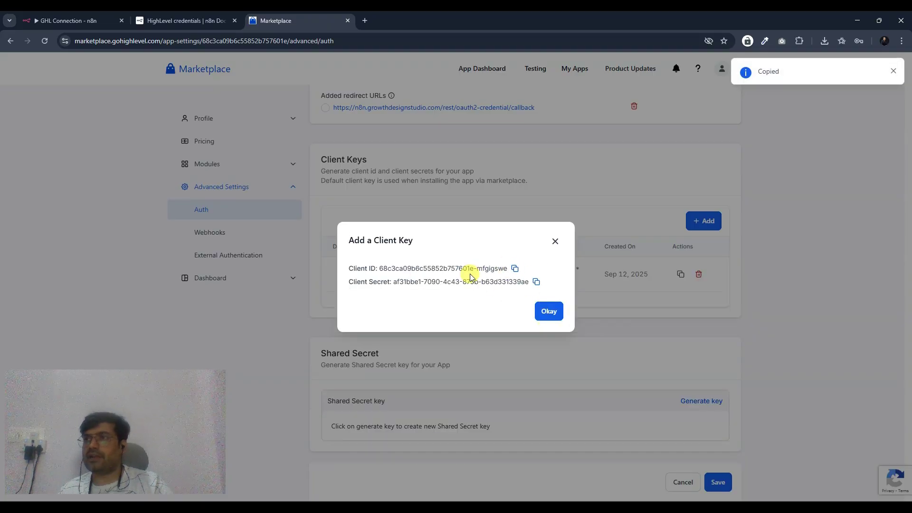
{"action": "left_click", "coordinate": [81, 19]}
{"action": "left_click", "coordinate": [330, 304]}
{"action": "key", "text": "ctrl+v"}
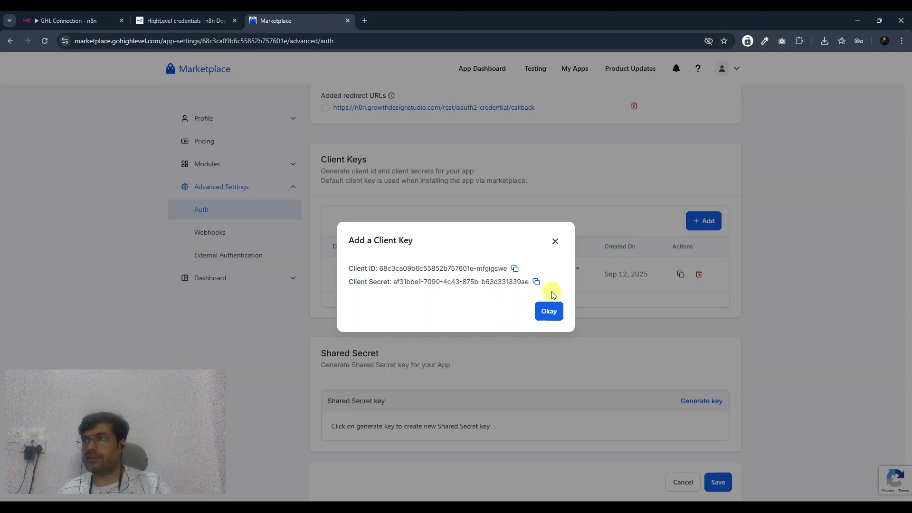
{"action": "key", "text": "ctrl+Tab"}
{"action": "left_click", "coordinate": [325, 359]}
{"action": "key", "text": "ctrl+v"}
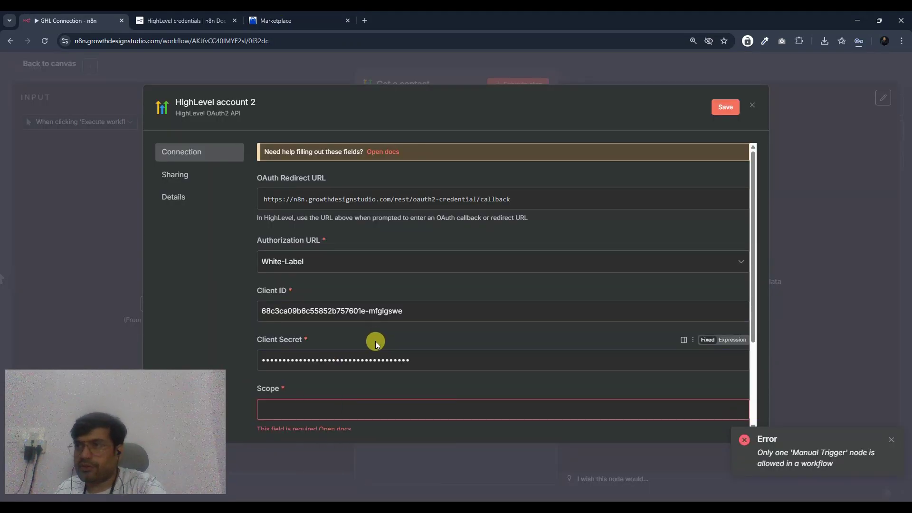
- Dismiss the Add a Client Key confirmation for the new client key
{"action": "scroll", "coordinate": [420, 327], "scroll_direction": "down", "scroll_amount": 1}
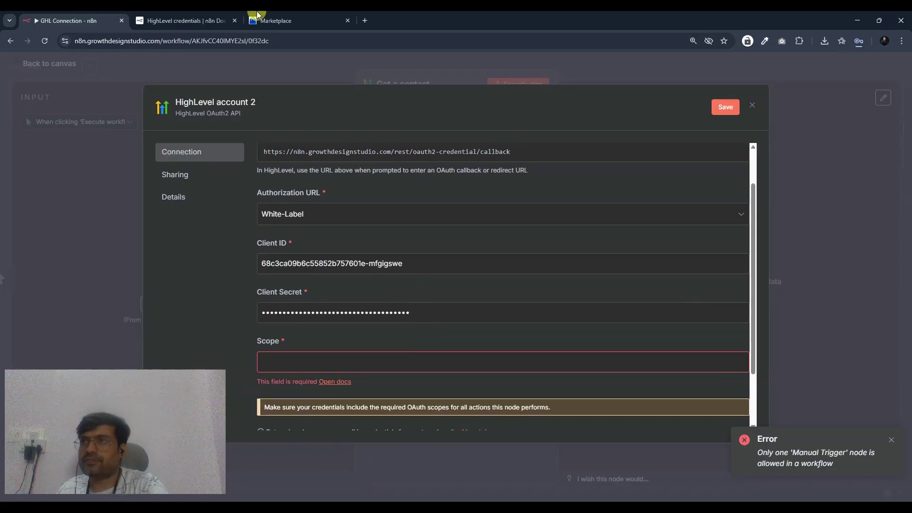
{"action": "left_click", "coordinate": [272, 22]}
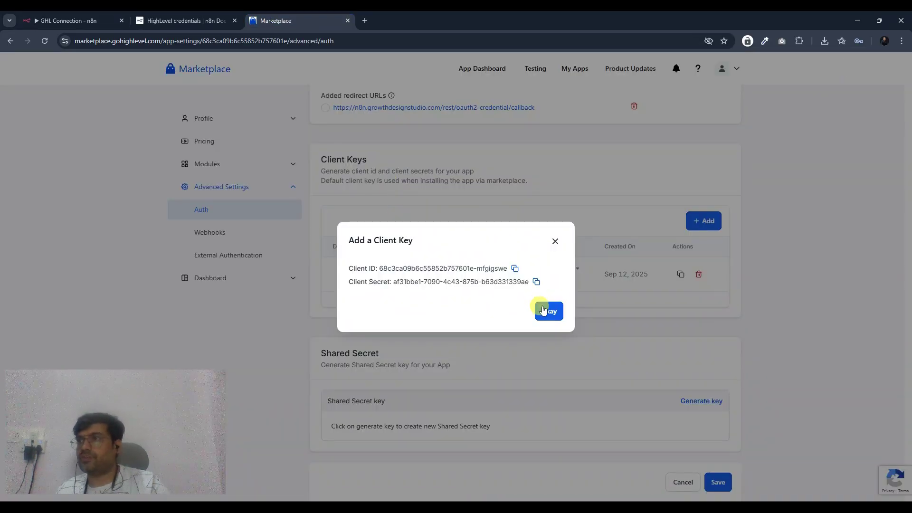
{"action": "left_click", "coordinate": [545, 309]}
{"action": "scroll", "coordinate": [531, 296], "scroll_direction": "up", "scroll_amount": 6}
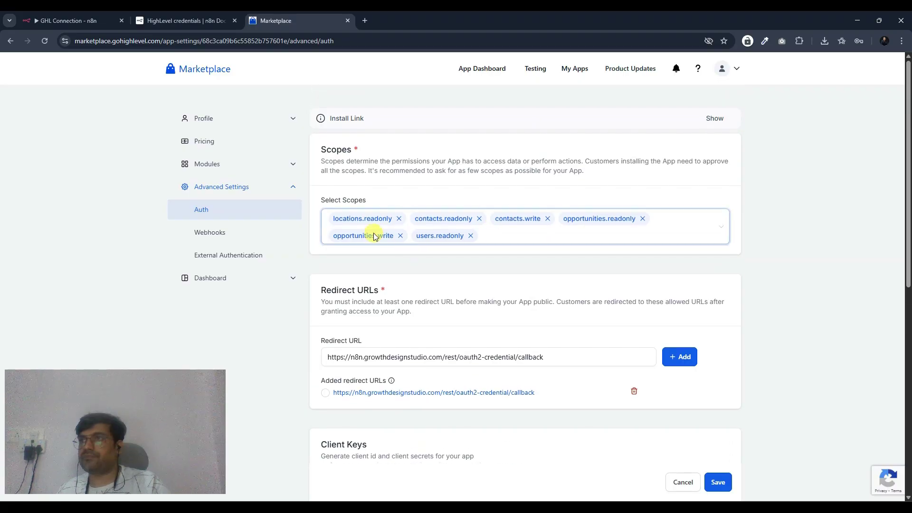
- Copy the app's six scope names into the credential's Scope field, then undo the paste
{"action": "left_click", "coordinate": [71, 20]}
{"action": "scroll", "coordinate": [335, 341], "scroll_direction": "down", "scroll_amount": 2}
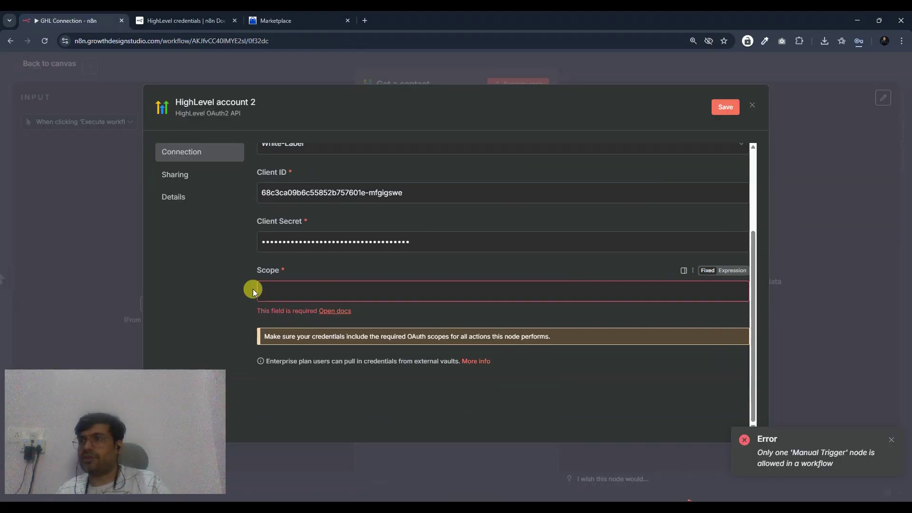
{"action": "left_click", "coordinate": [285, 20]}
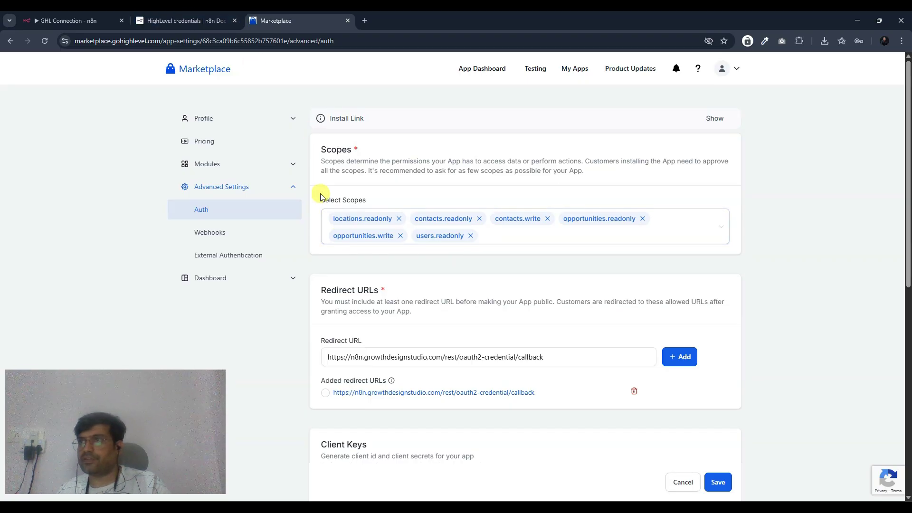
{"action": "left_click_drag", "start_coordinate": [332, 219], "coordinate": [468, 238]}
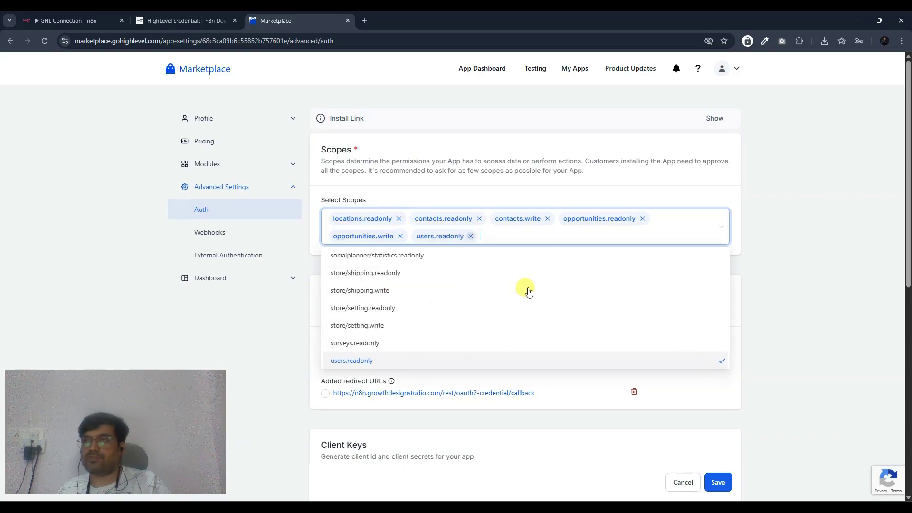
{"action": "left_click", "coordinate": [95, 19]}
{"action": "left_click", "coordinate": [291, 285]}
{"action": "key", "text": "ctrl+v"}
{"action": "key", "text": "ctrl+z"}
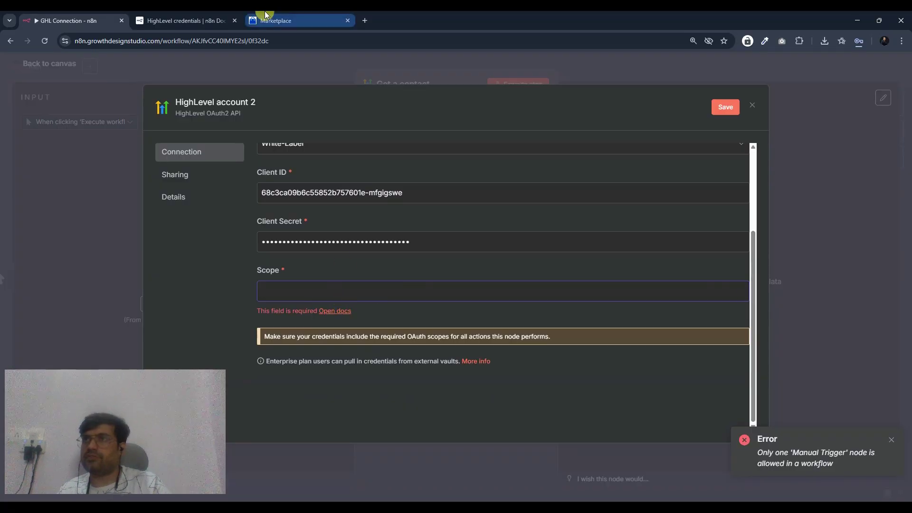
- Copy locations.readonly from the n8n HighLevel credentials docs for the empty Scope field
{"action": "left_click", "coordinate": [186, 26]}
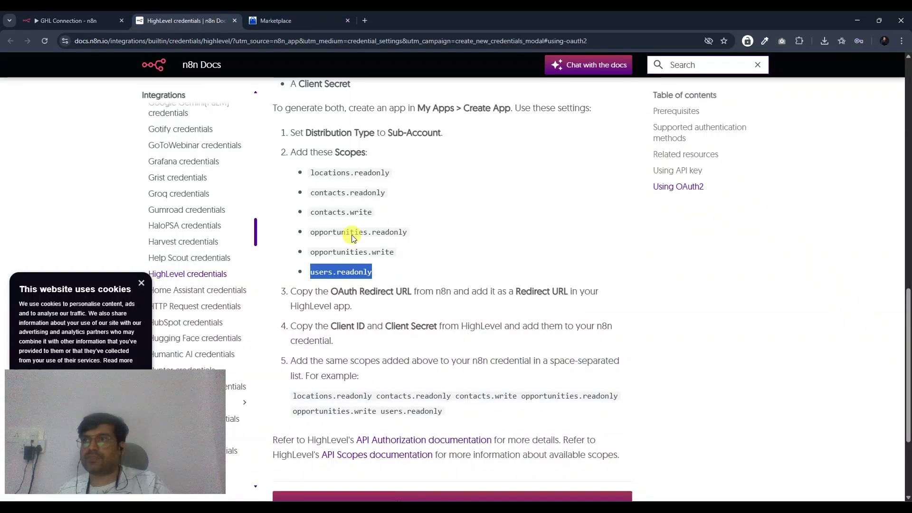
{"action": "scroll", "coordinate": [372, 247], "scroll_direction": "up", "scroll_amount": 1}
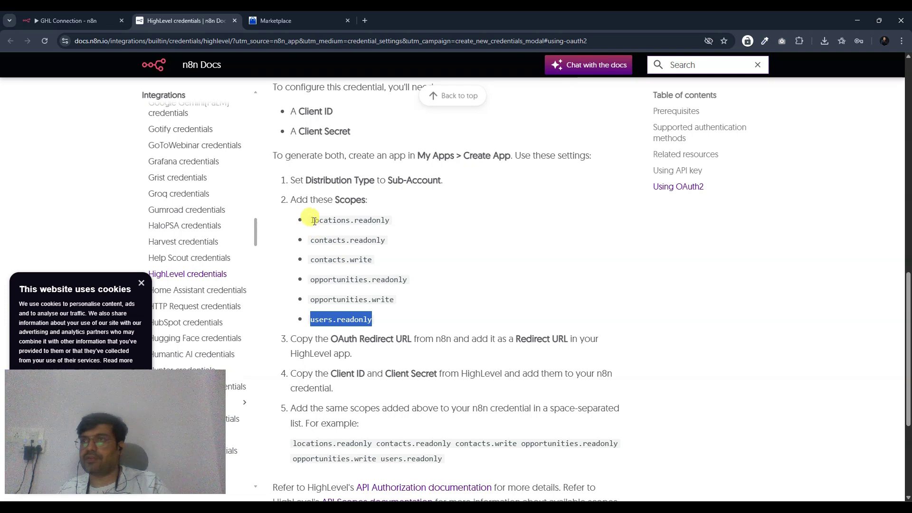
{"action": "key", "text": "ctrl+shift+Tab"}
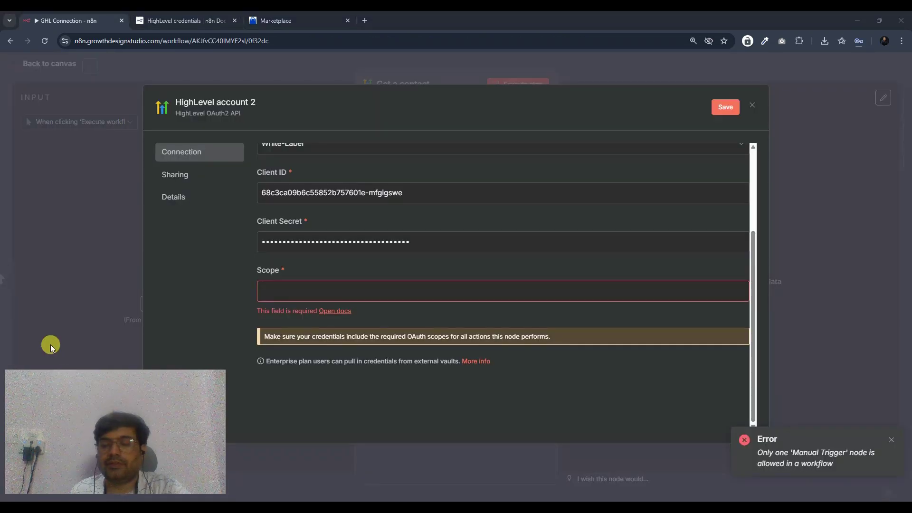
{"action": "left_click", "coordinate": [263, 287]}
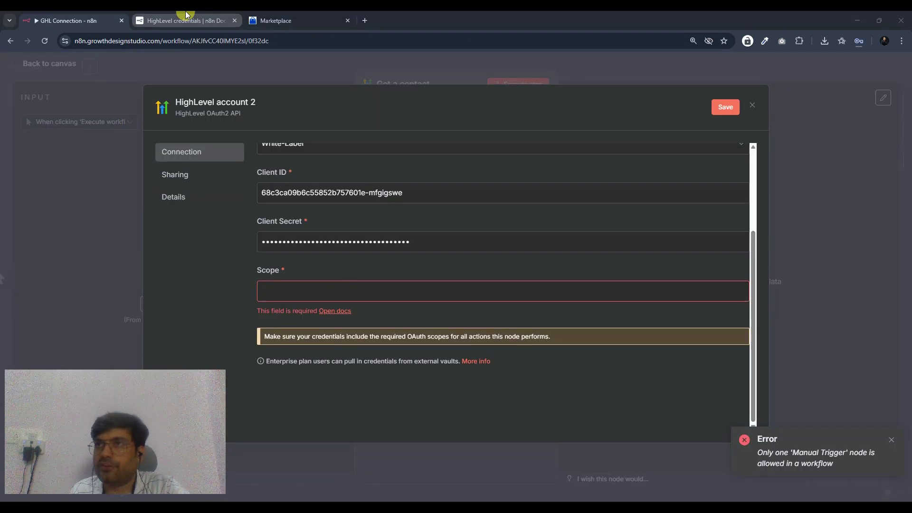
{"action": "left_click", "coordinate": [185, 19]}
{"action": "left_click_drag", "start_coordinate": [311, 221], "coordinate": [391, 223]}
{"action": "key", "text": "ctrl+c"}
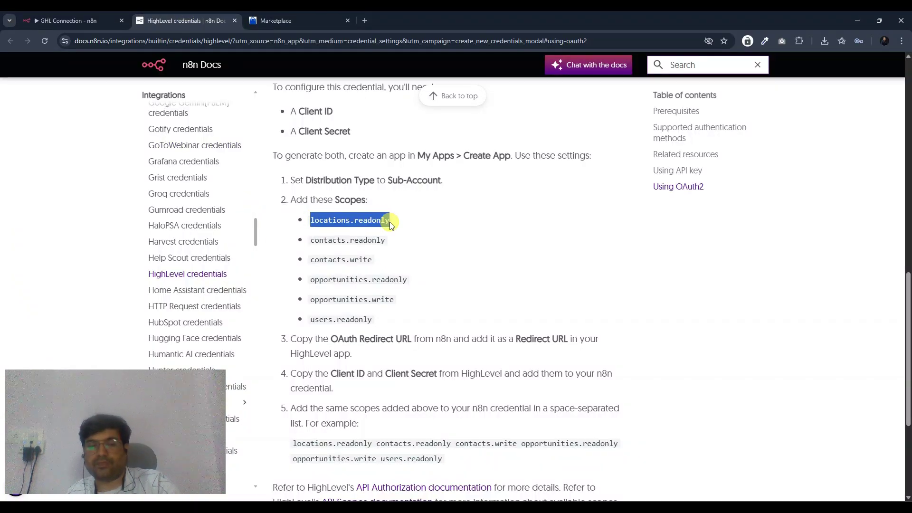
{"action": "left_click", "coordinate": [48, 22]}
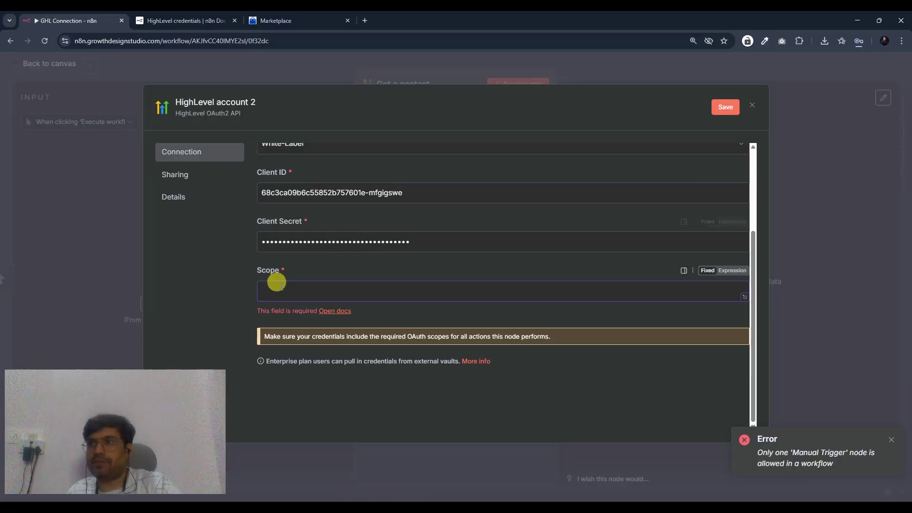
- Paste locations.readonly as the first entry in the credential's Scope field
{"action": "key", "text": "ctrl+v"}
{"action": "scroll", "coordinate": [363, 277], "scroll_direction": "up", "scroll_amount": 3}
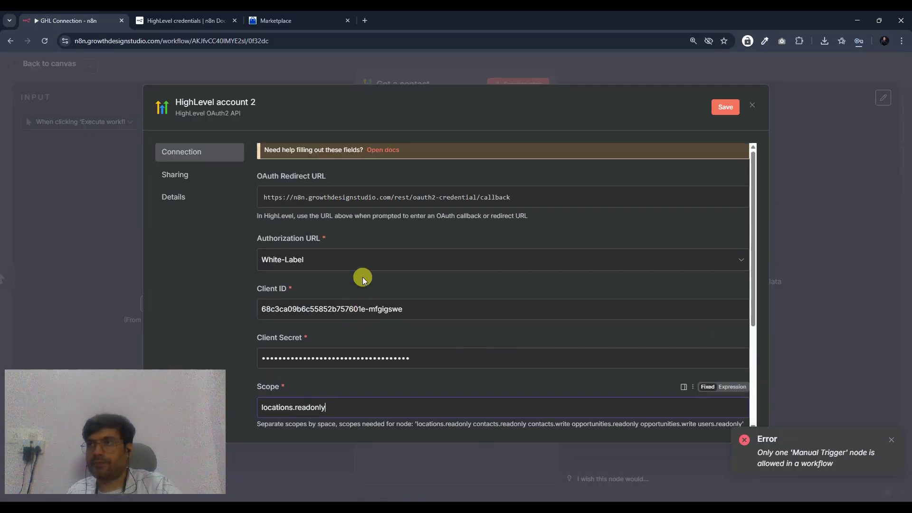
{"action": "left_click", "coordinate": [190, 21]}
{"action": "scroll", "coordinate": [366, 270], "scroll_direction": "up", "scroll_amount": 4}
{"action": "left_click", "coordinate": [266, 20]}
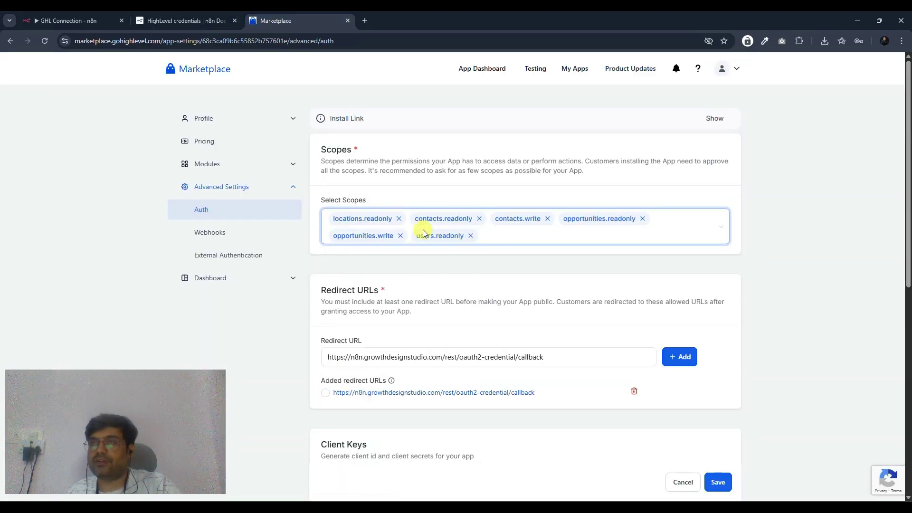
{"action": "key", "text": "ctrl+1"}
{"action": "scroll", "coordinate": [336, 280], "scroll_direction": "down", "scroll_amount": 3}
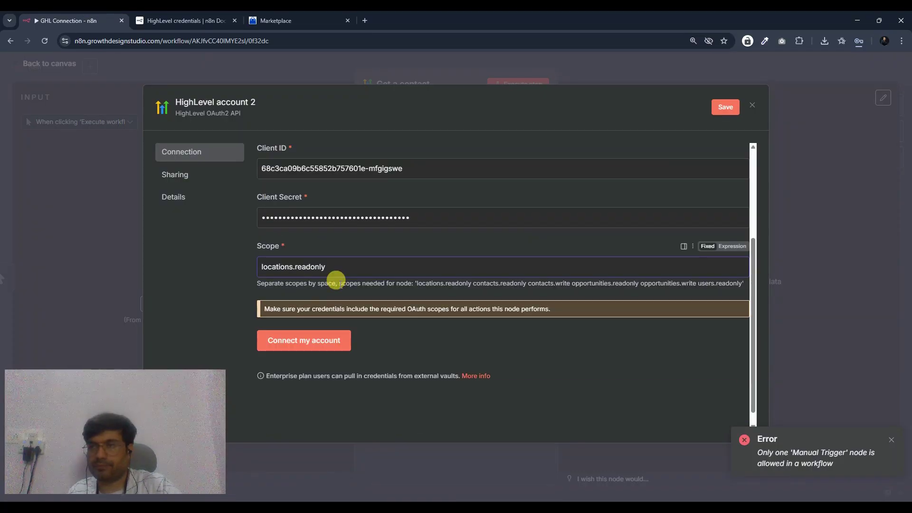
- Copy contacts.readonly and contacts.write from the Marketplace scope list and paste another scope
{"action": "left_click", "coordinate": [277, 22]}
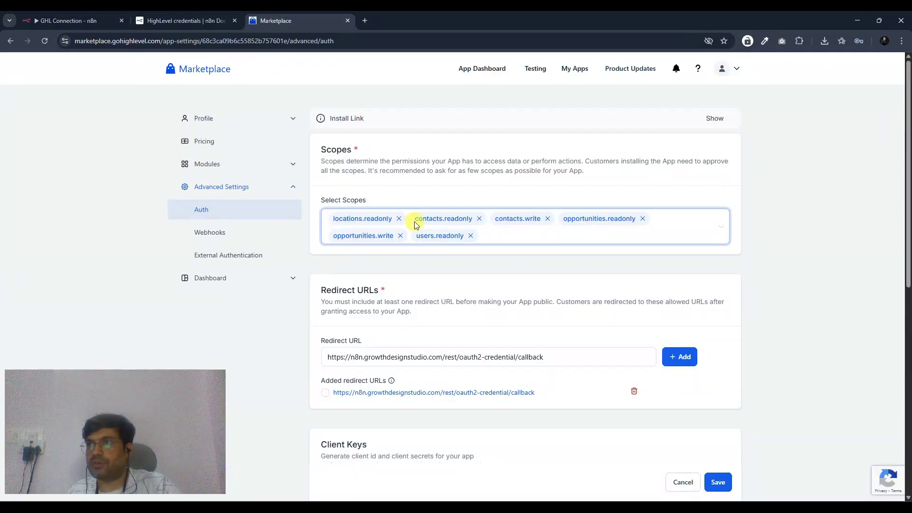
{"action": "double_click", "coordinate": [433, 223]}
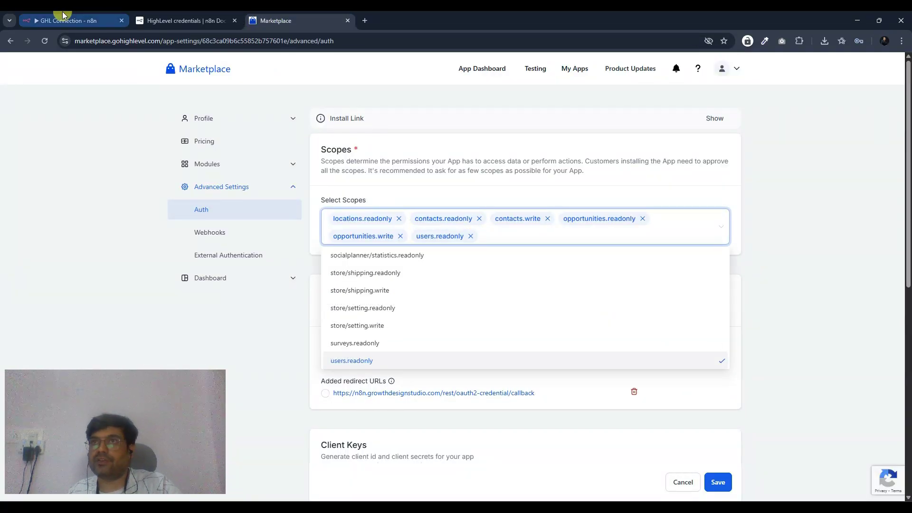
{"action": "left_click", "coordinate": [67, 21]}
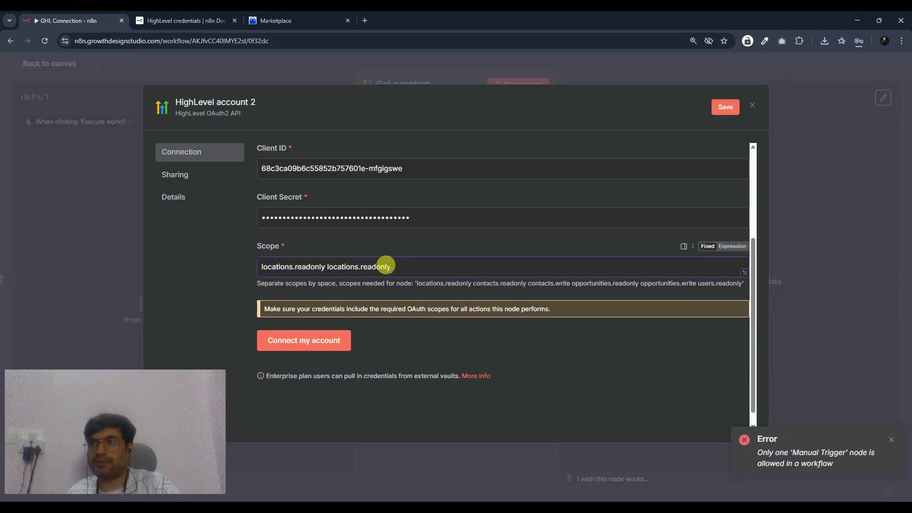
{"action": "left_click", "coordinate": [277, 20]}
{"action": "double_click", "coordinate": [522, 219]}
{"action": "left_click", "coordinate": [66, 21]}
{"action": "key", "text": "ctrl+v"}
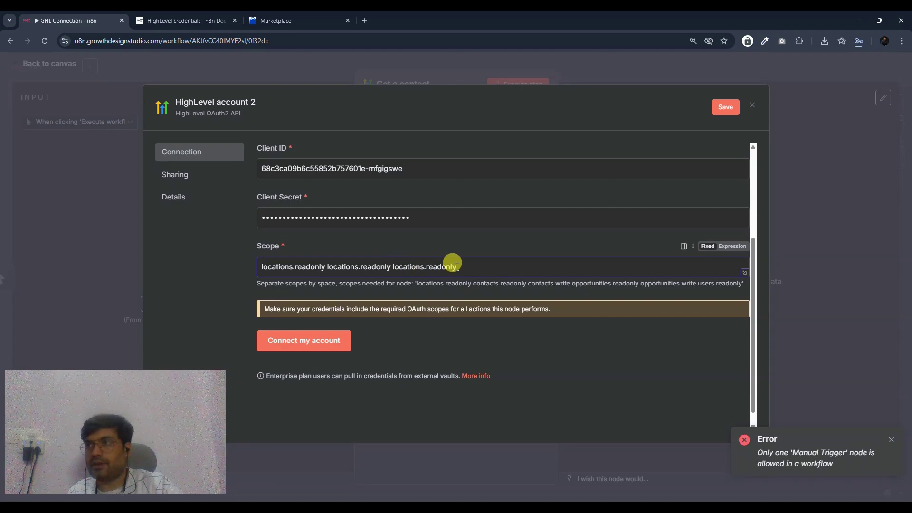
- Try copying more scope names from the Marketplace list and paste another entry into Scope
{"action": "left_click", "coordinate": [278, 20]}
{"action": "left_click", "coordinate": [566, 225]}
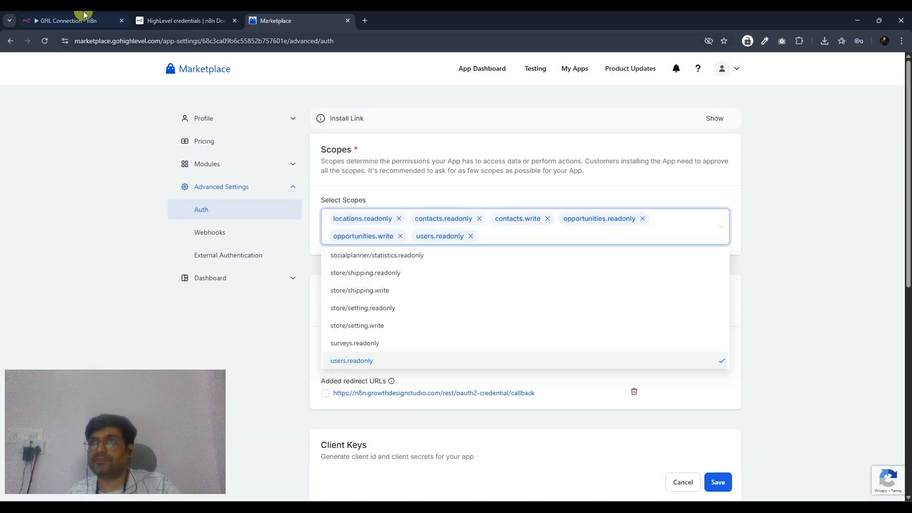
{"action": "key", "text": "ctrl+1"}
{"action": "key", "text": "ctrl+3"}
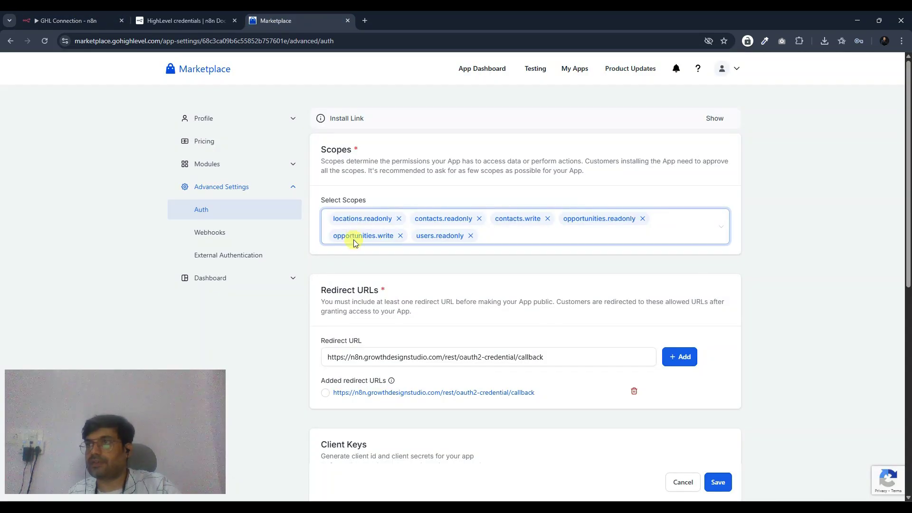
{"action": "left_click", "coordinate": [354, 236]}
{"action": "key", "text": "ctrl+1"}
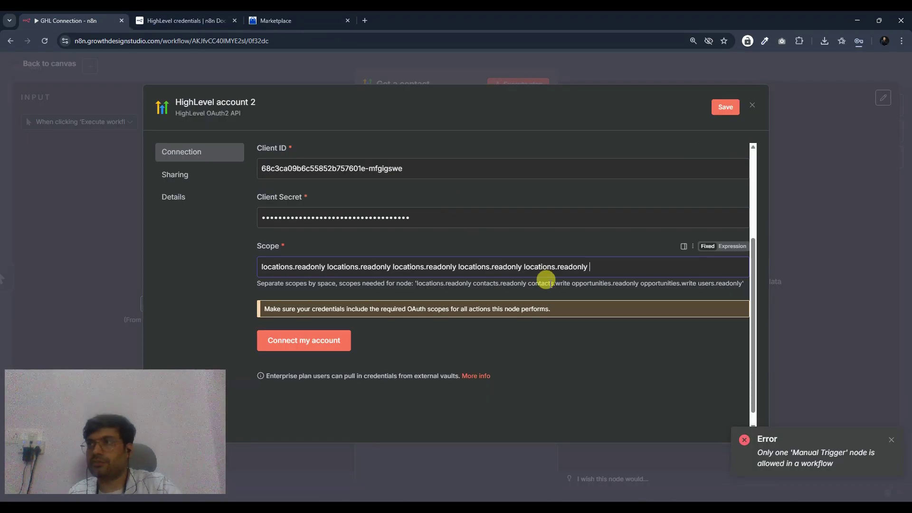
{"action": "type", "text": "locations.readonly"}
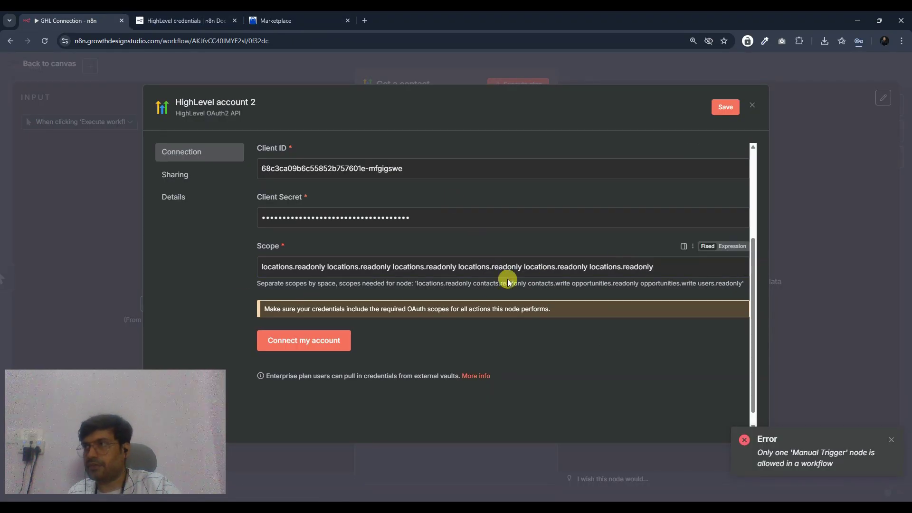
- Start connecting the HighLevel account, log in to the CRM and choose the sub-account
{"action": "left_click", "coordinate": [308, 344]}
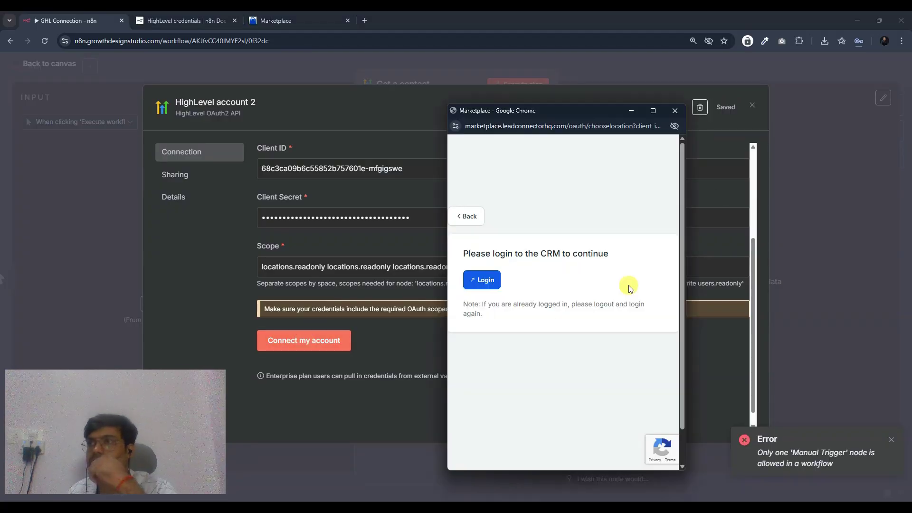
{"action": "left_click", "coordinate": [481, 280]}
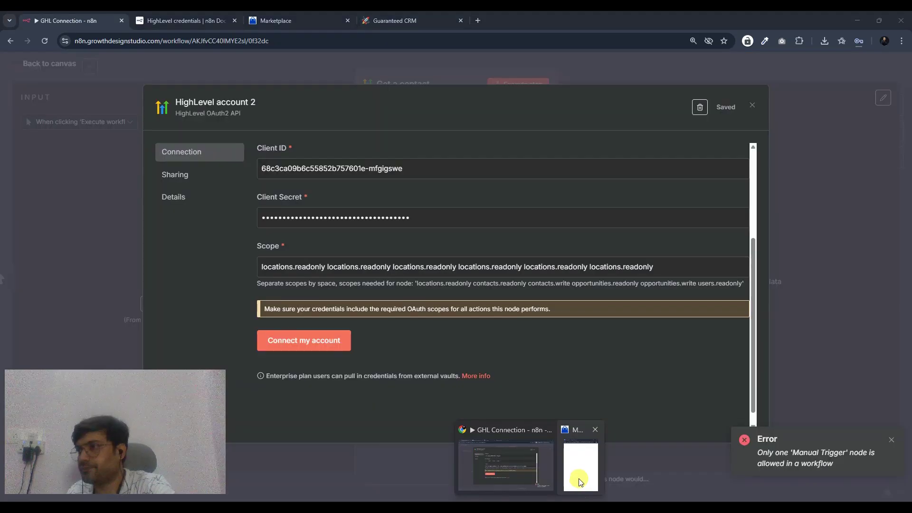
{"action": "left_click", "coordinate": [576, 472]}
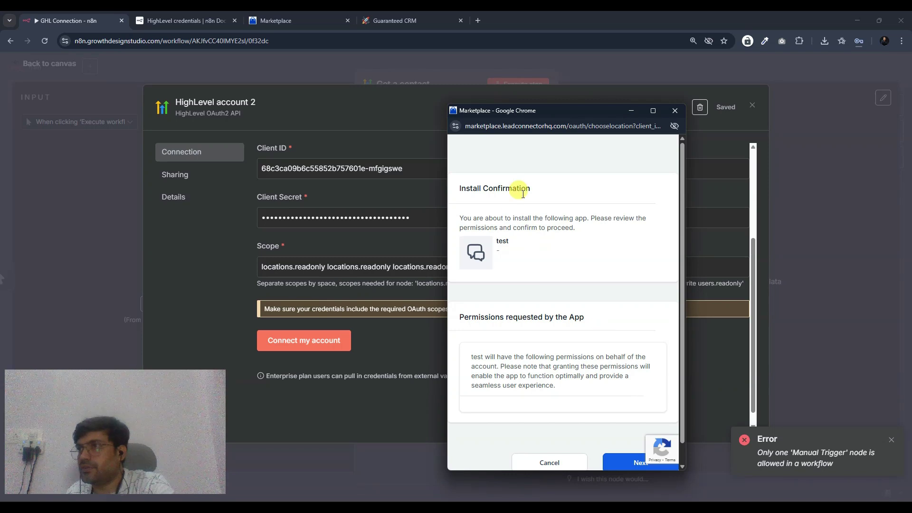
{"action": "scroll", "coordinate": [546, 221], "scroll_direction": "down", "scroll_amount": 1}
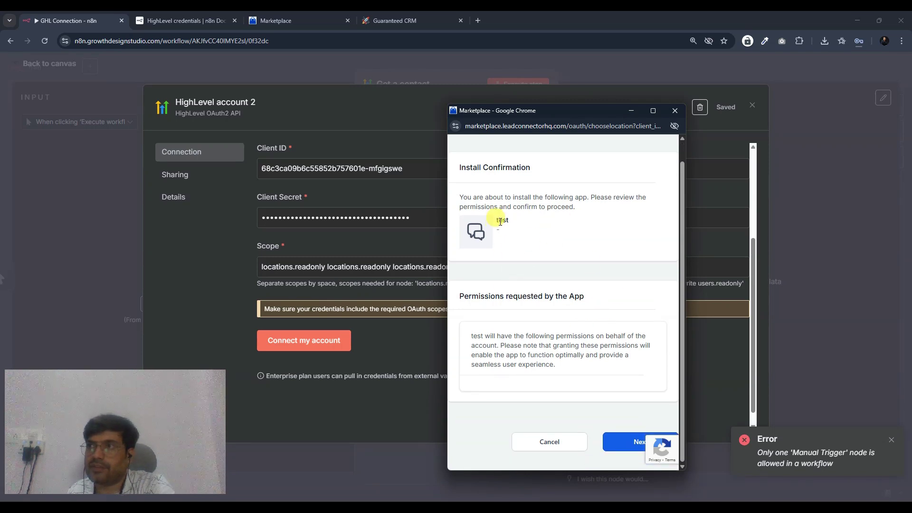
{"action": "left_click", "coordinate": [617, 444]}
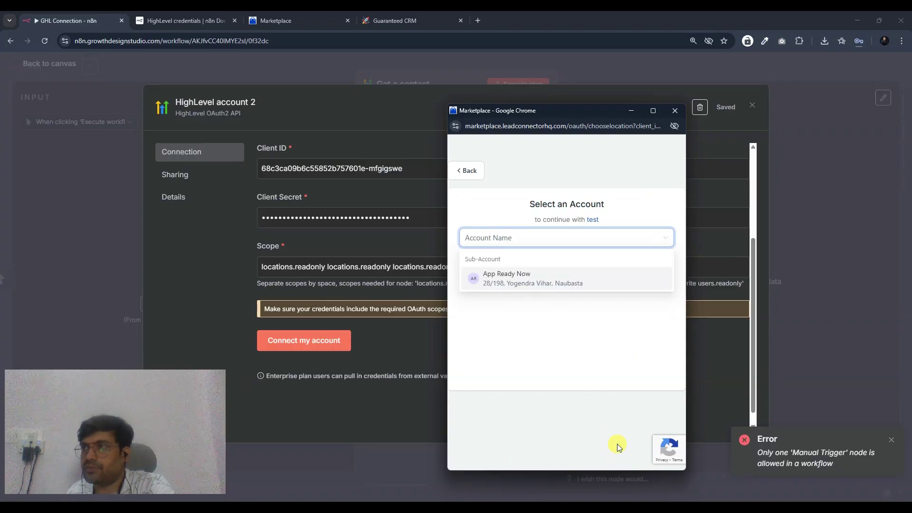
{"action": "left_click", "coordinate": [501, 287]}
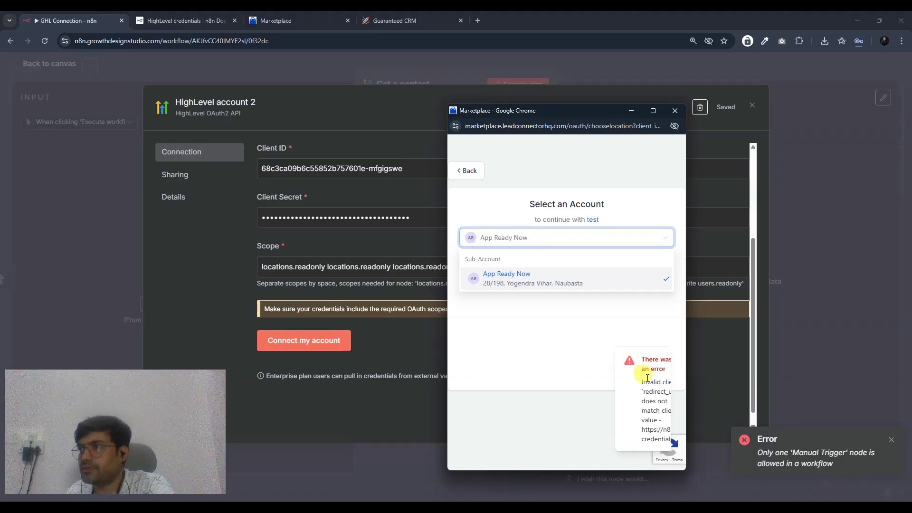
- Close the failed authorization window and save the Marketplace app's auth settings
{"action": "left_click_drag", "start_coordinate": [685, 399], "coordinate": [909, 411]}
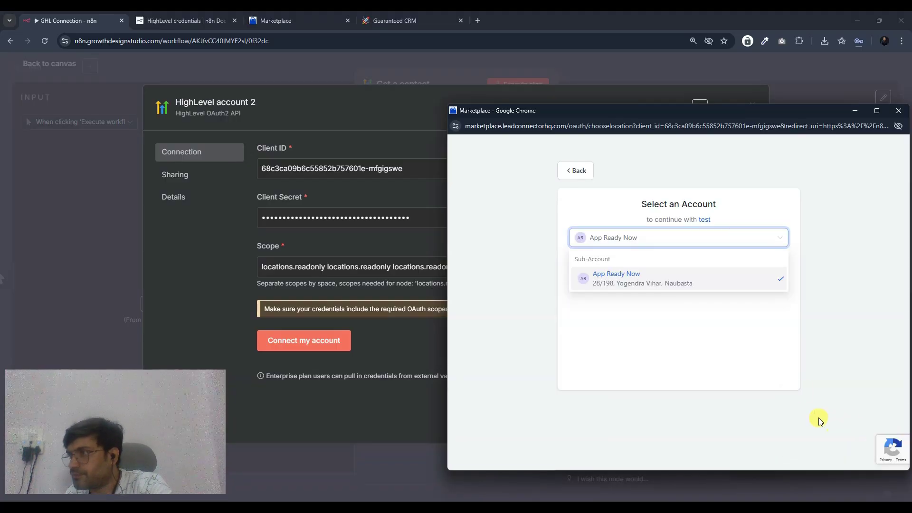
{"action": "left_click_drag", "start_coordinate": [574, 106], "coordinate": [380, 93]}
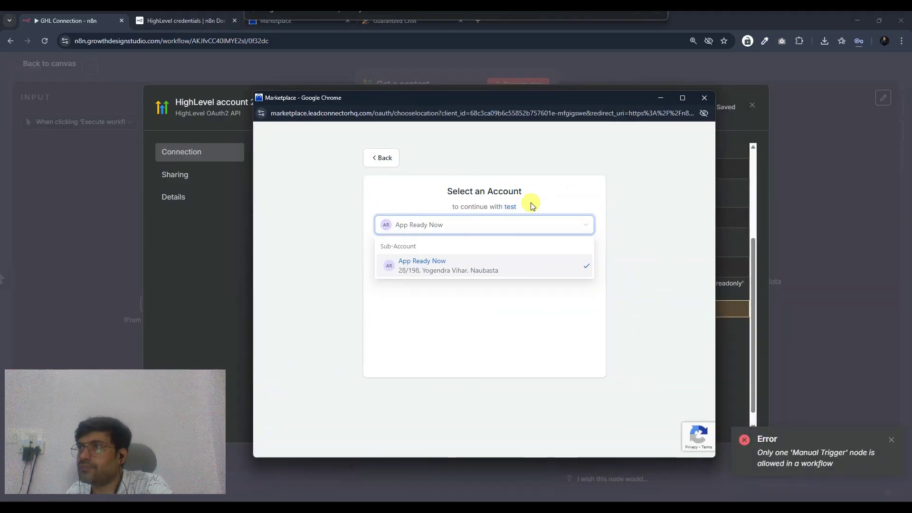
{"action": "left_click", "coordinate": [520, 268]}
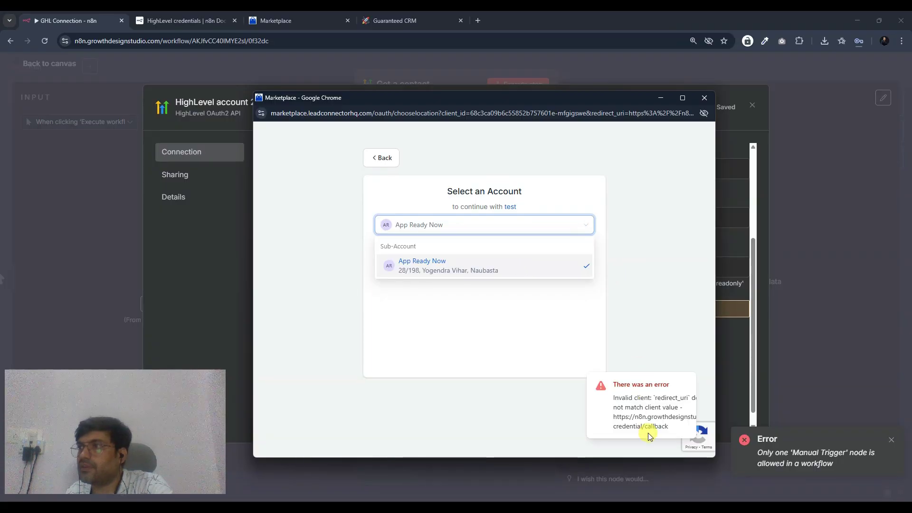
{"action": "left_click", "coordinate": [705, 97]}
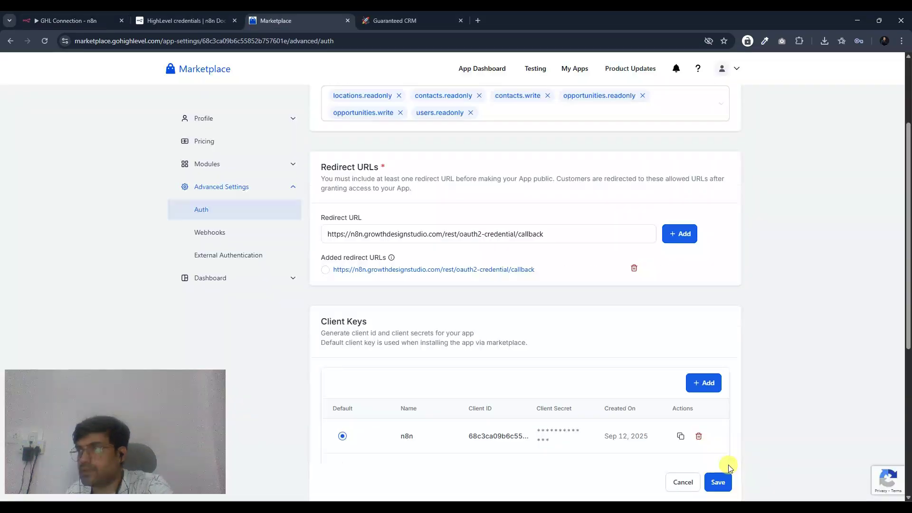
{"action": "scroll", "coordinate": [730, 467], "scroll_direction": "down", "scroll_amount": 1}
{"action": "left_click", "coordinate": [716, 485]}
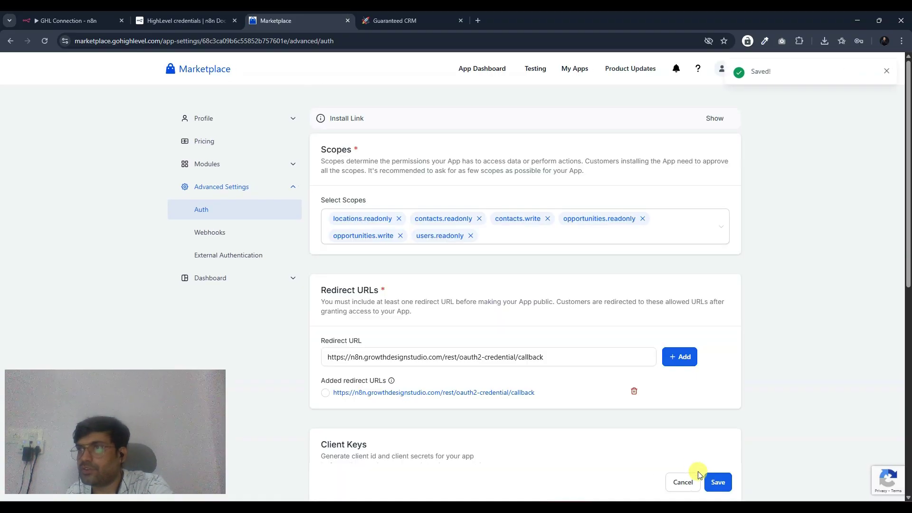
- Reconnect the n8n credential and authorize the sub-account again
{"action": "scroll", "coordinate": [668, 293], "scroll_direction": "down", "scroll_amount": 4}
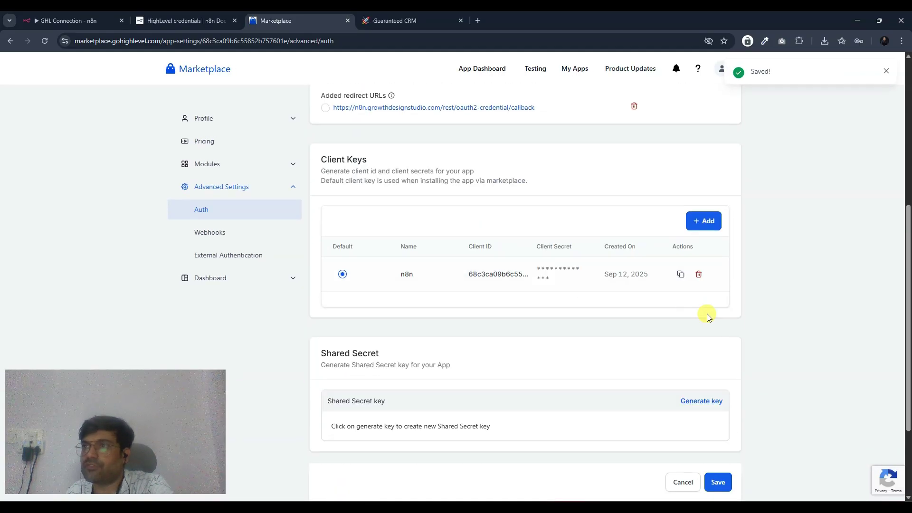
{"action": "left_click", "coordinate": [85, 21]}
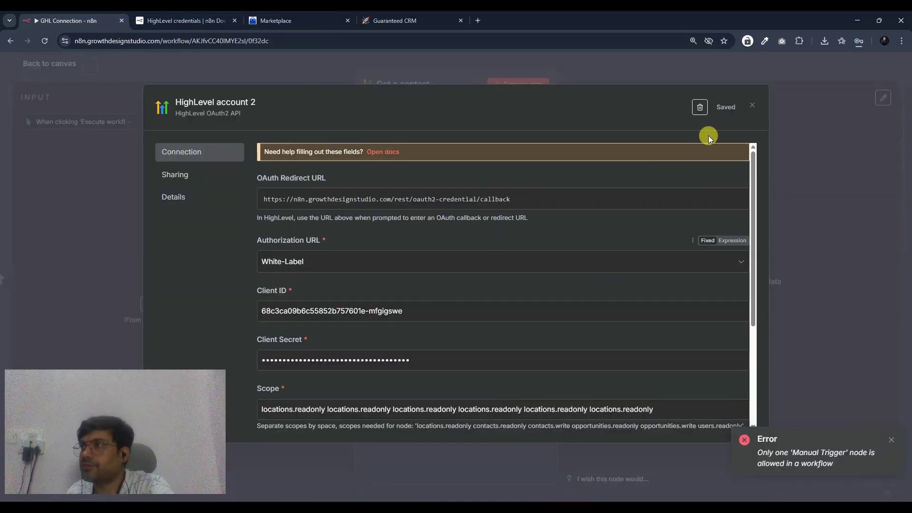
{"action": "scroll", "coordinate": [400, 361], "scroll_direction": "down", "scroll_amount": 2}
{"action": "scroll", "coordinate": [400, 361], "scroll_direction": "down", "scroll_amount": 2}
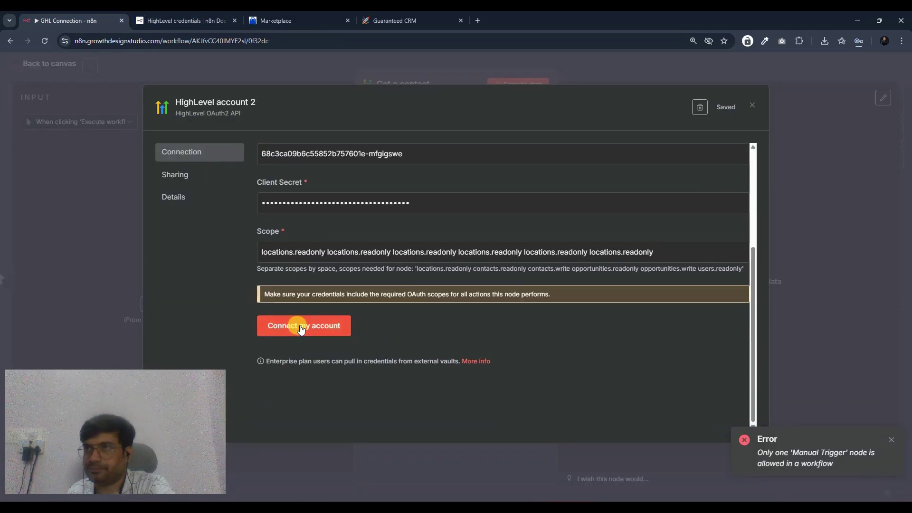
{"action": "left_click", "coordinate": [304, 326]}
{"action": "scroll", "coordinate": [503, 309], "scroll_direction": "down", "scroll_amount": 1}
{"action": "scroll", "coordinate": [466, 336], "scroll_direction": "up", "scroll_amount": 3}
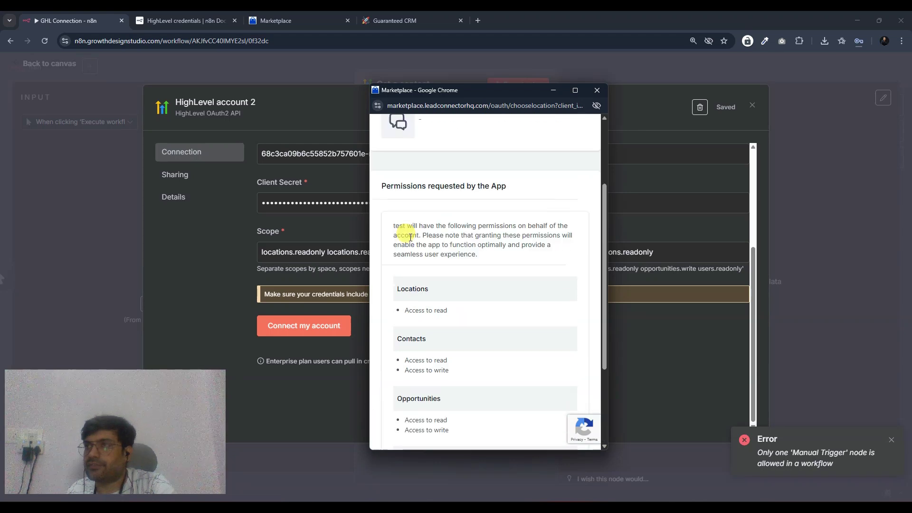
{"action": "scroll", "coordinate": [427, 213], "scroll_direction": "down", "scroll_amount": 3}
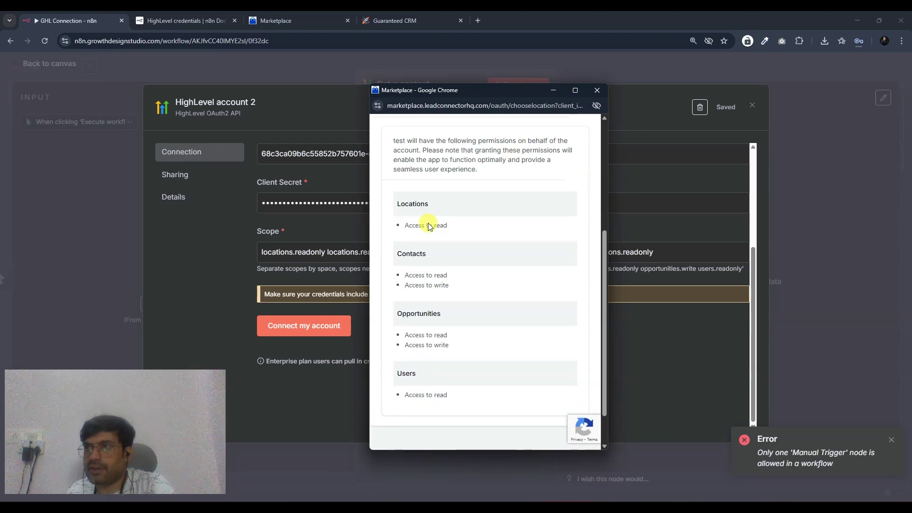
{"action": "left_click", "coordinate": [539, 424]}
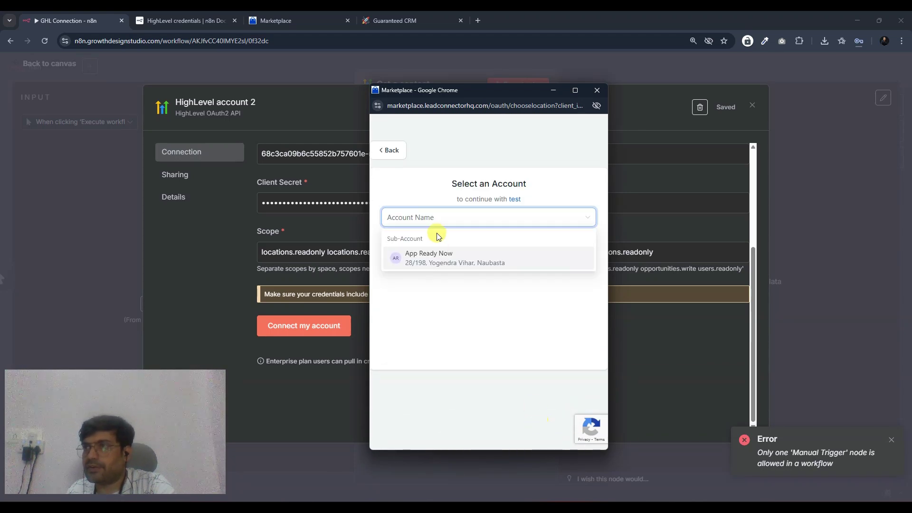
{"action": "left_click", "coordinate": [432, 261]}
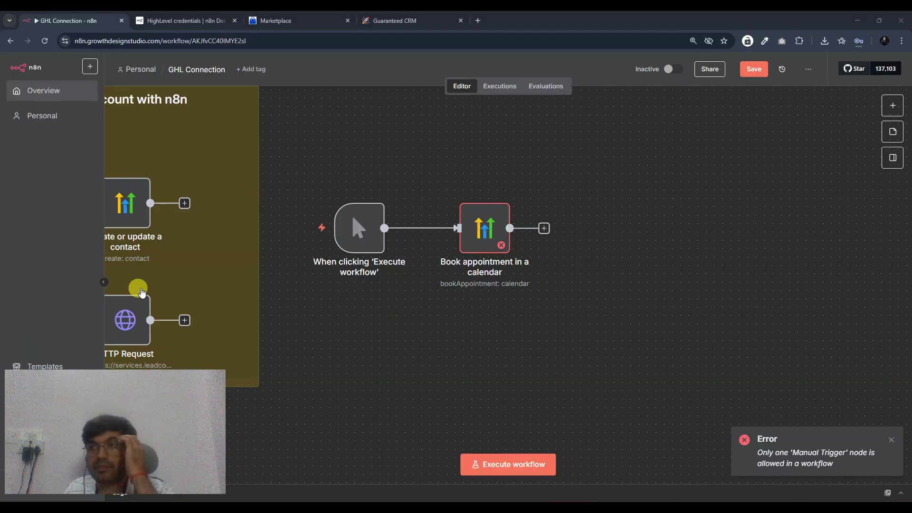
- Change the Book appointment node to Get Many on the Contact resource, then execute it
{"action": "left_click", "coordinate": [473, 240]}
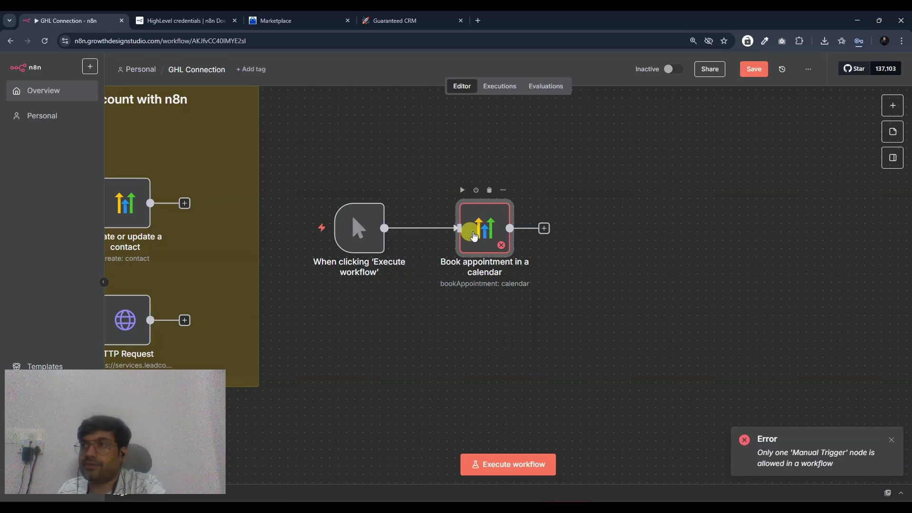
{"action": "double_click", "coordinate": [473, 236]}
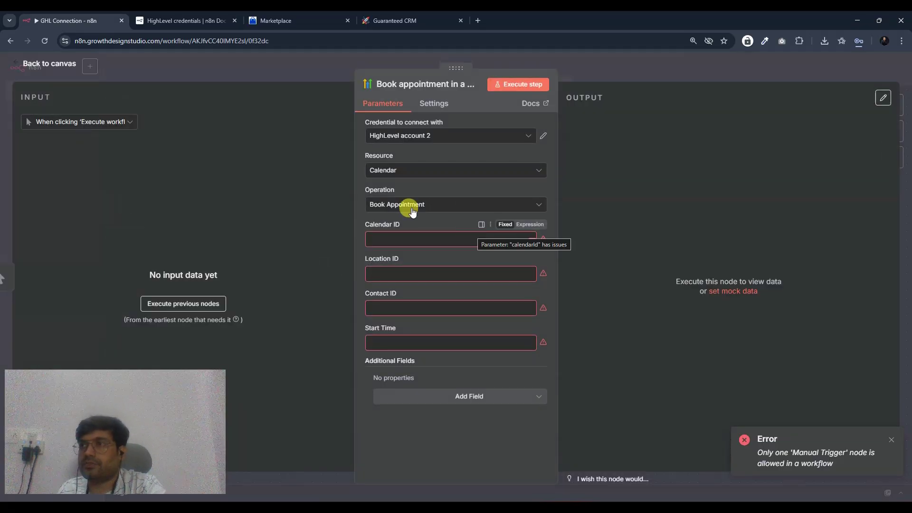
{"action": "left_click", "coordinate": [438, 171]}
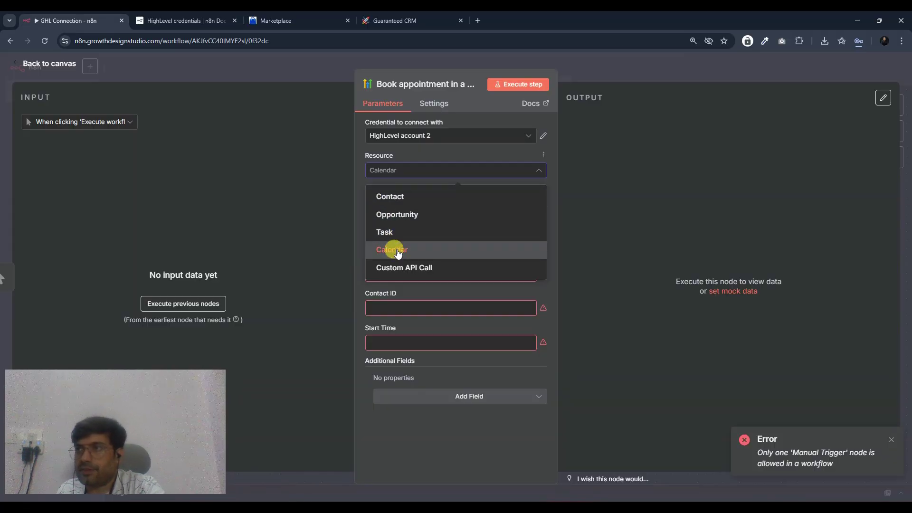
{"action": "left_click", "coordinate": [391, 214]}
{"action": "left_click", "coordinate": [410, 204]}
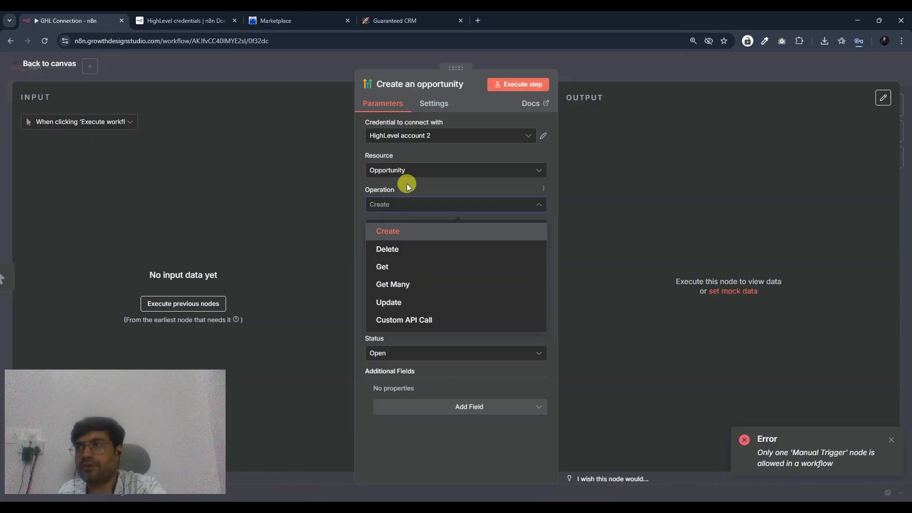
{"action": "left_click", "coordinate": [393, 285]}
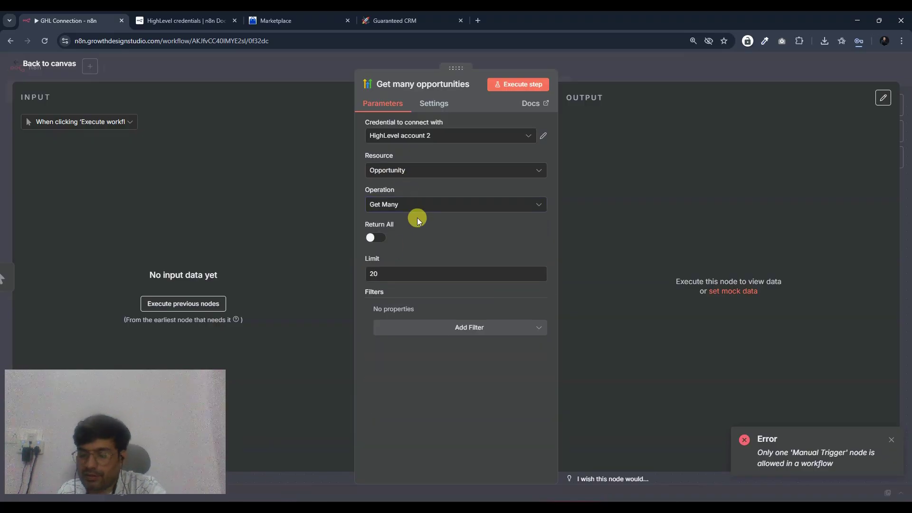
{"action": "left_click", "coordinate": [417, 212]}
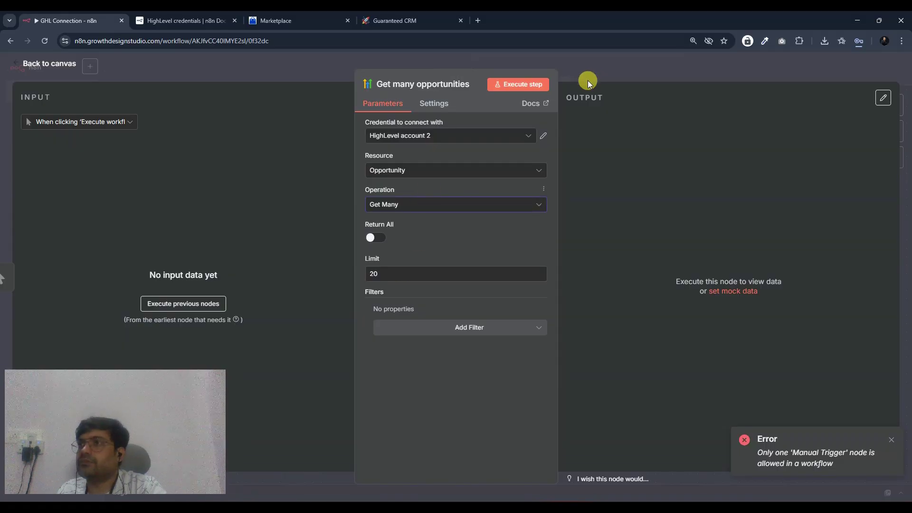
{"action": "left_click", "coordinate": [374, 171]}
{"action": "left_click", "coordinate": [389, 195]}
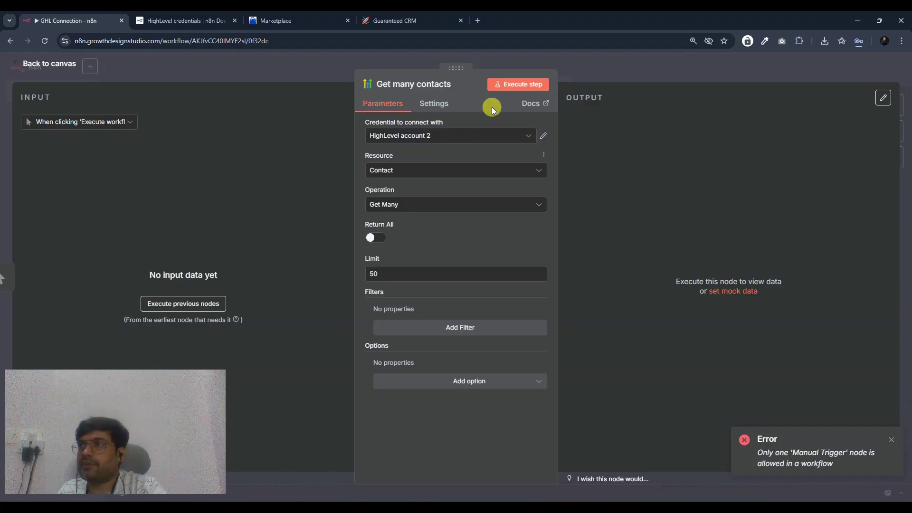
{"action": "left_click", "coordinate": [502, 84]}
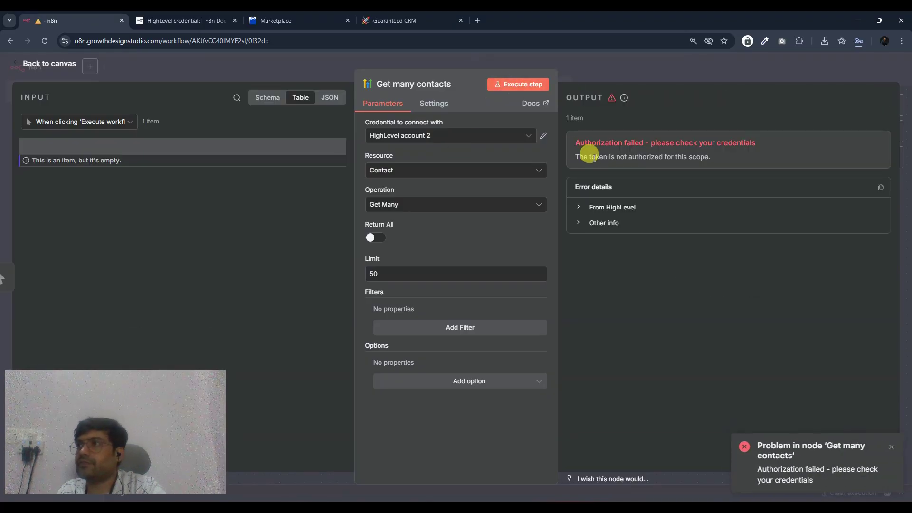
- Expand the 401 scope error and select the Scope value in HighLevel account 2
{"action": "left_click", "coordinate": [616, 207]}
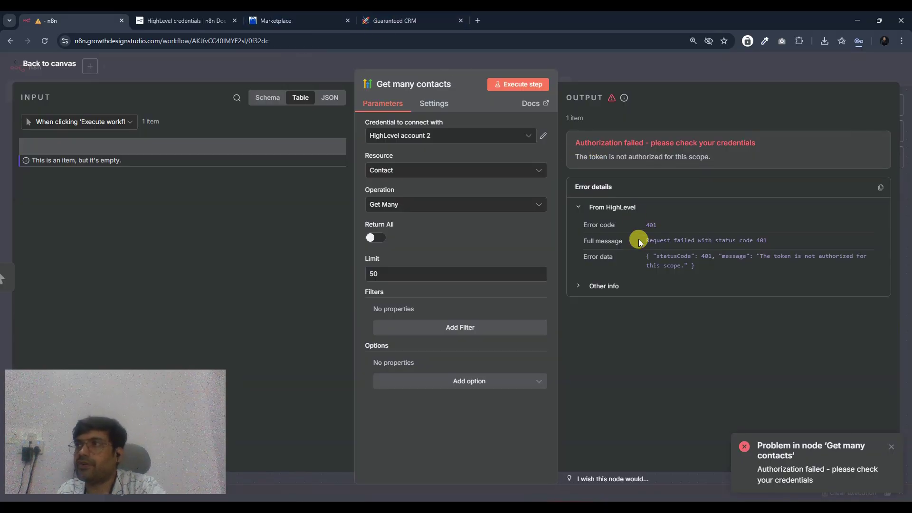
{"action": "left_click", "coordinate": [543, 137]}
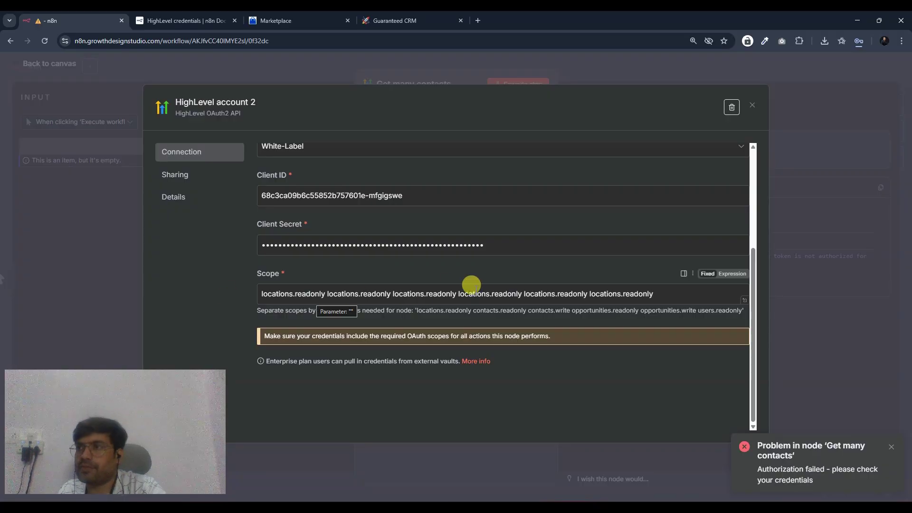
{"action": "left_click_drag", "start_coordinate": [665, 289], "coordinate": [73, 250]}
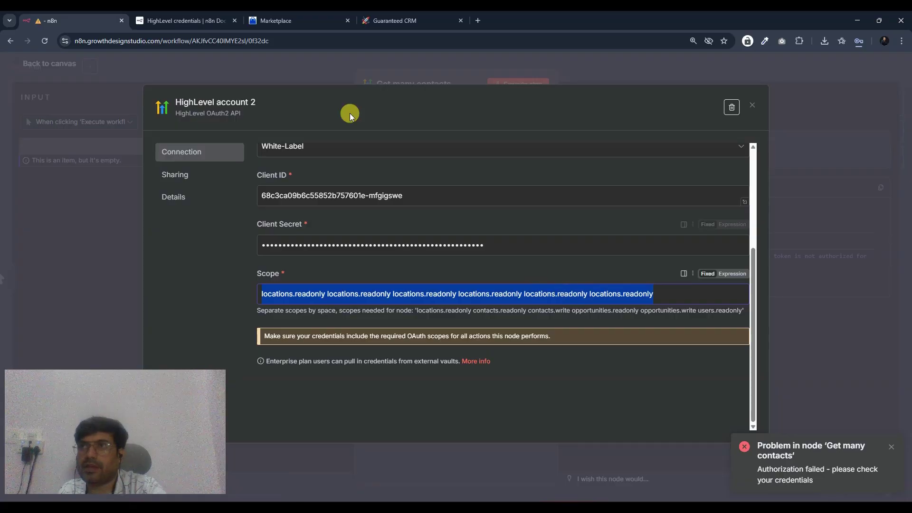
{"action": "left_click", "coordinate": [288, 22]}
- Open the Marketplace app's Select Scopes dropdown to review its six scopes
{"action": "scroll", "coordinate": [435, 272], "scroll_direction": "up", "scroll_amount": 5}
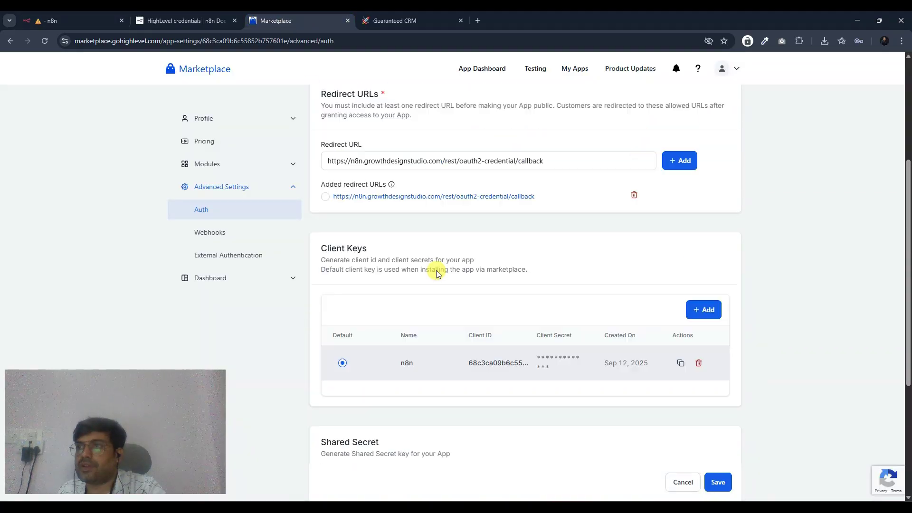
{"action": "left_click", "coordinate": [379, 230]}
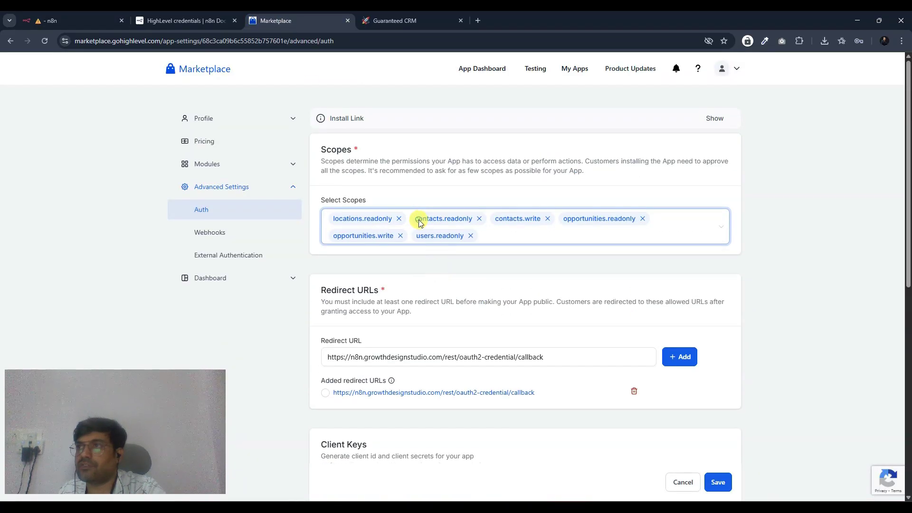
{"action": "left_click", "coordinate": [419, 223]}
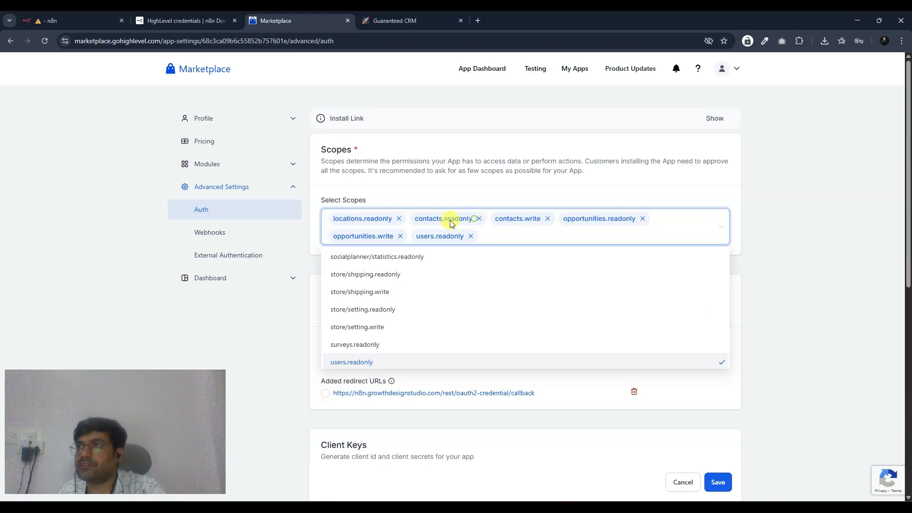
{"action": "left_click", "coordinate": [441, 190]}
{"action": "left_click", "coordinate": [468, 218]}
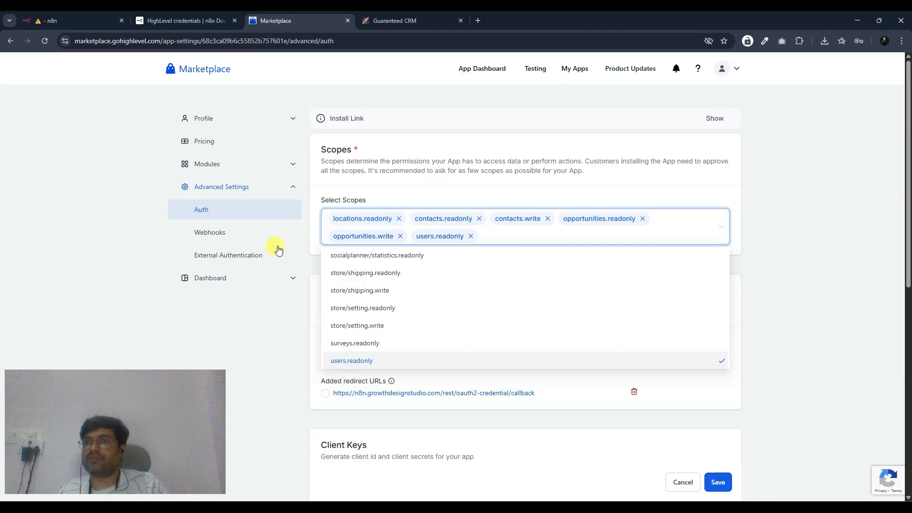
- Replace the credential's Scope with the full six-scope list
{"action": "left_click", "coordinate": [185, 20]}
{"action": "scroll", "coordinate": [309, 294], "scroll_direction": "down", "scroll_amount": 1}
{"action": "left_click_drag", "start_coordinate": [310, 288], "coordinate": [385, 289]}
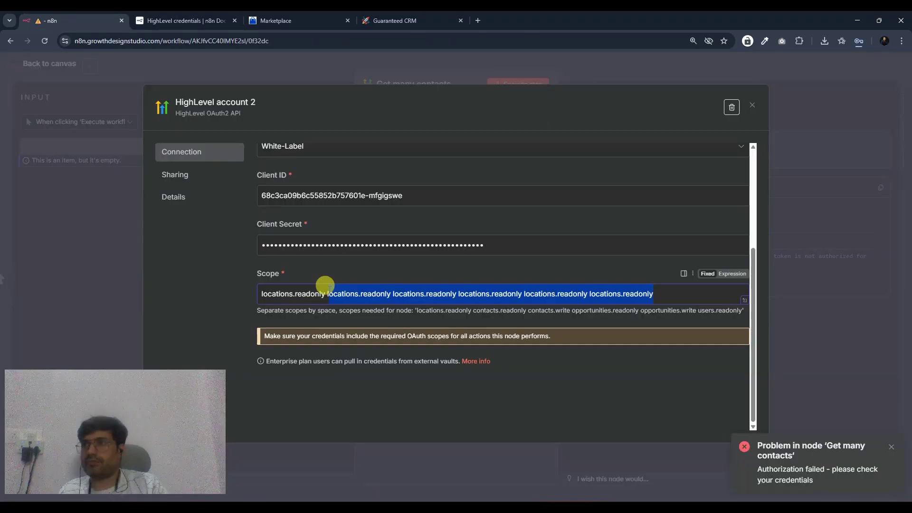
{"action": "key", "text": "ctrl+v"}
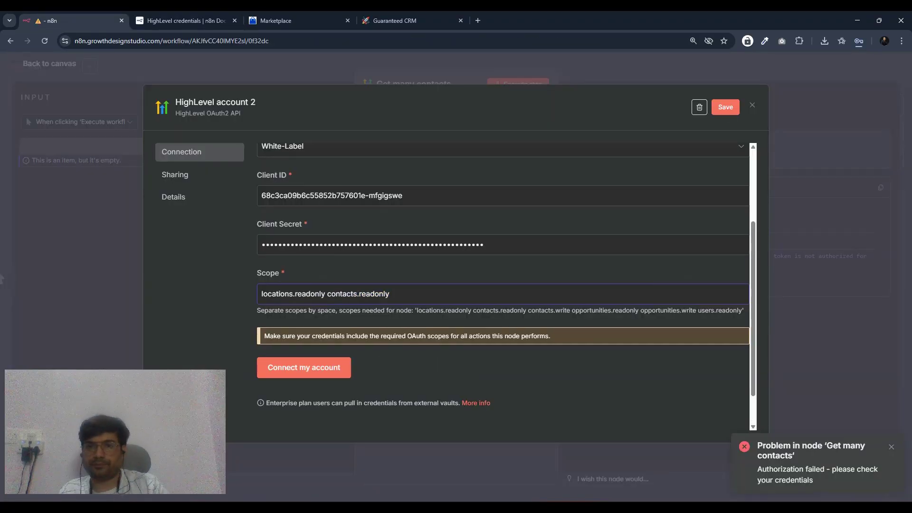
{"action": "type", "text": "contacts.write opportunities.readonly opportunities.write users.readonly"}
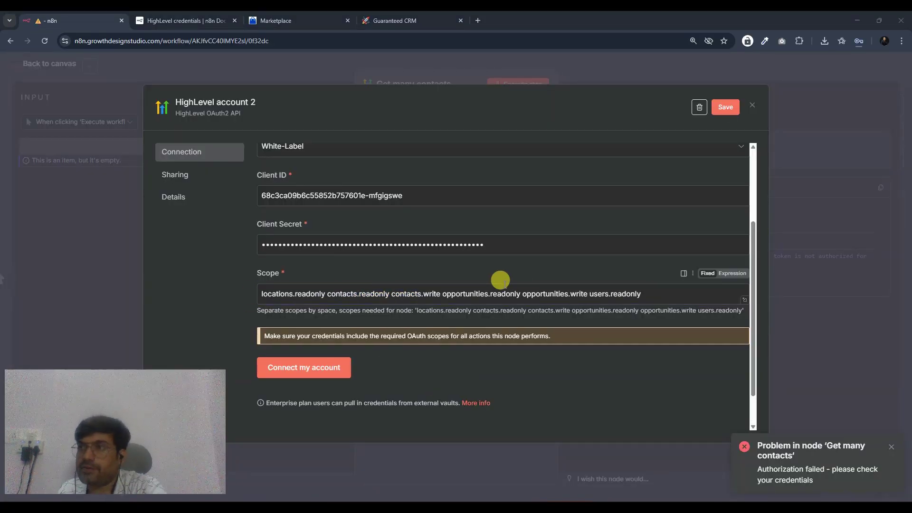
- Reconnect HighLevel account 2 and close the credential dialog
{"action": "left_click", "coordinate": [314, 373]}
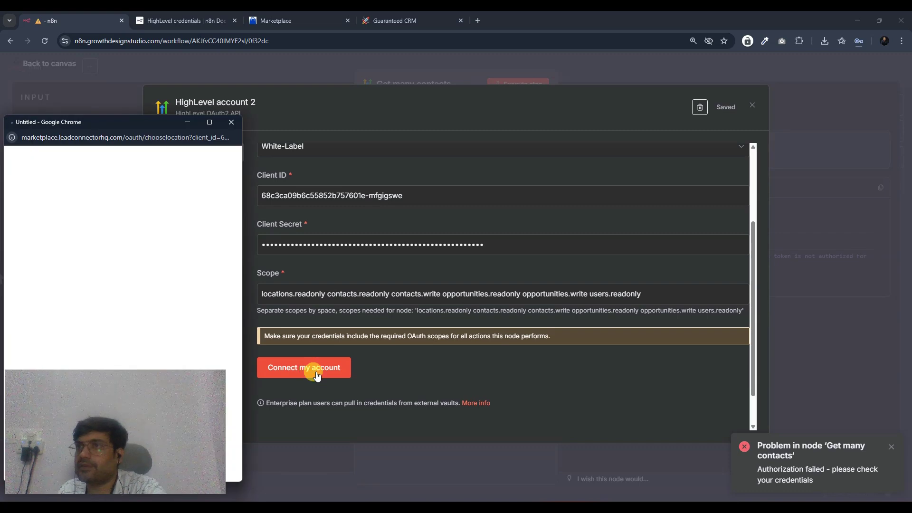
{"action": "left_click_drag", "start_coordinate": [130, 122], "coordinate": [673, 86]}
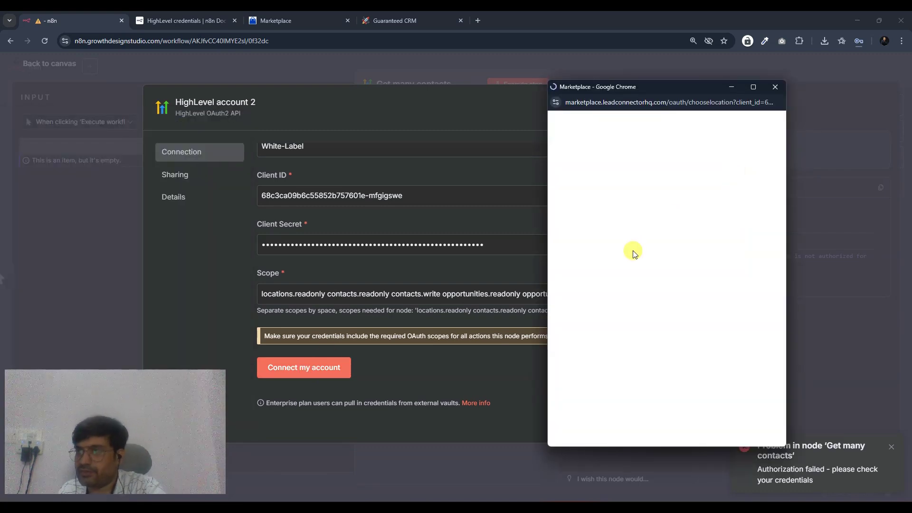
{"action": "left_click", "coordinate": [779, 87]}
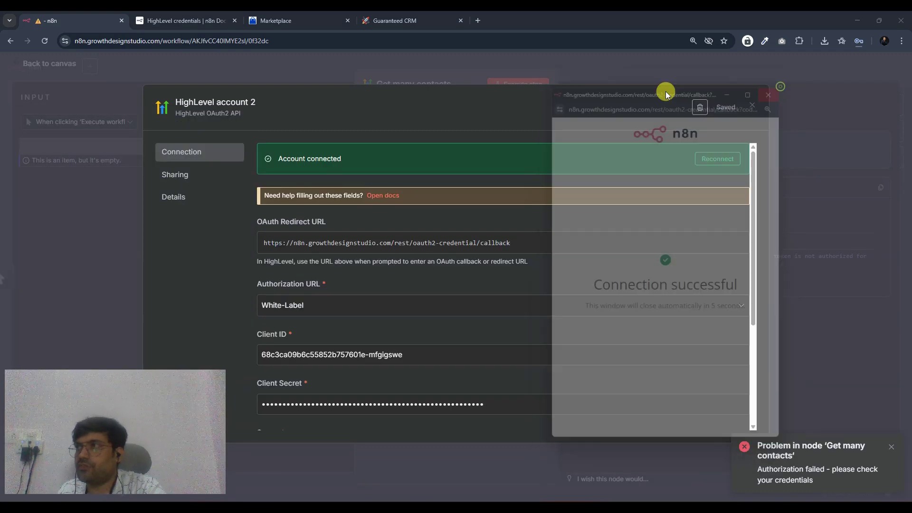
{"action": "left_click", "coordinate": [752, 99]}
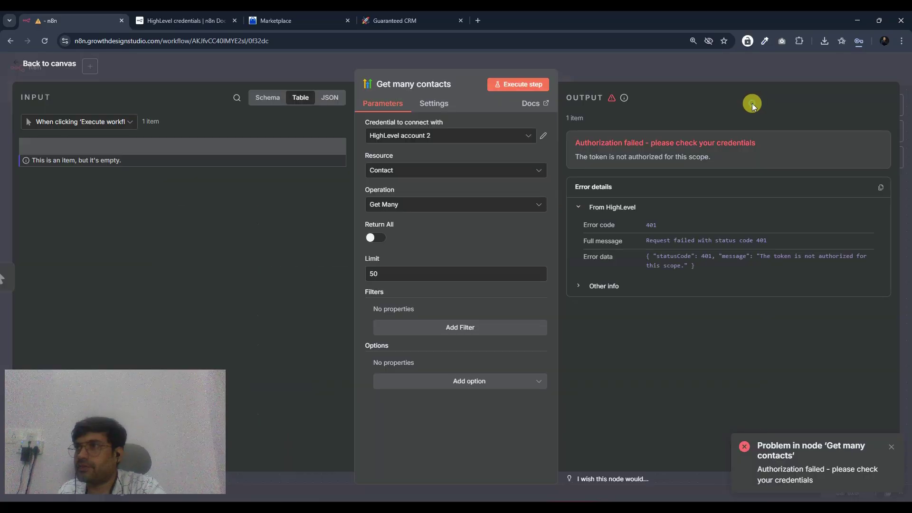
- Rerun the Get many contacts node, confirming 50 contact items are returned
{"action": "left_click", "coordinate": [531, 90]}
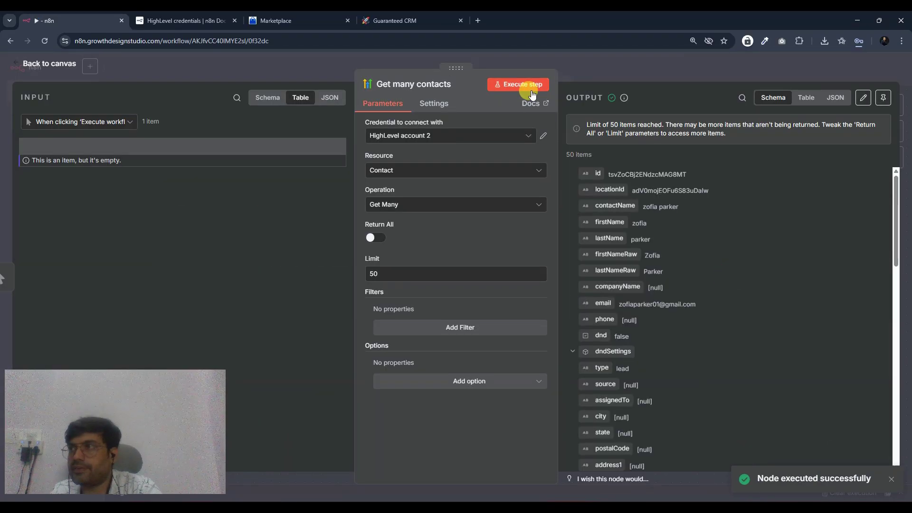
{"action": "scroll", "coordinate": [682, 171], "scroll_direction": "down", "scroll_amount": 1}
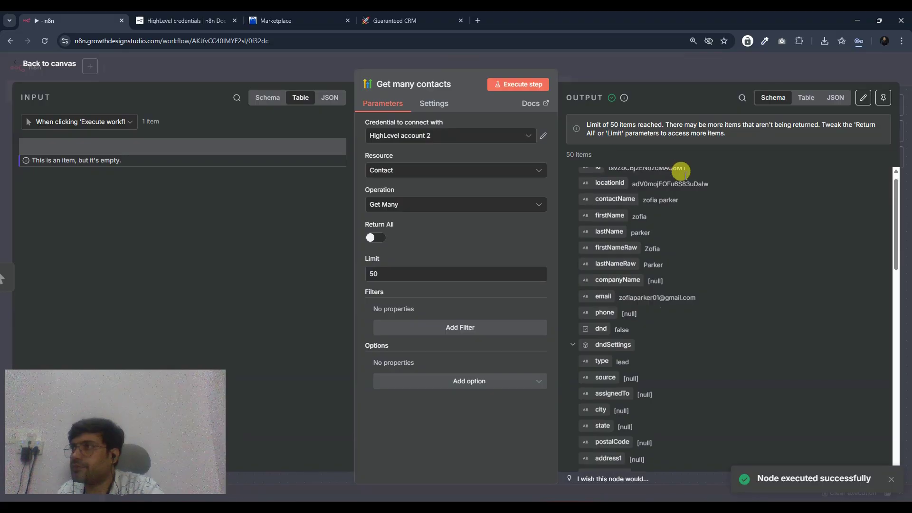
{"action": "scroll", "coordinate": [681, 171], "scroll_direction": "down", "scroll_amount": 2}
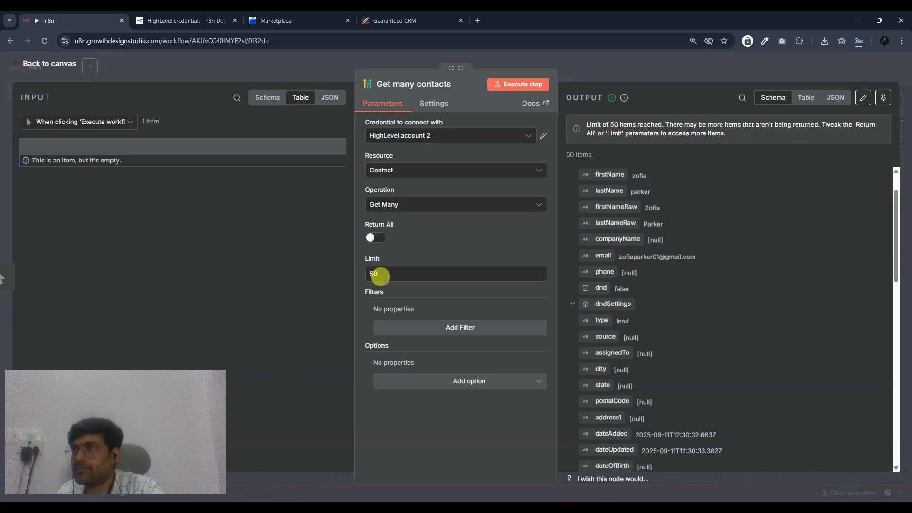
{"action": "scroll", "coordinate": [655, 238], "scroll_direction": "down", "scroll_amount": 5}
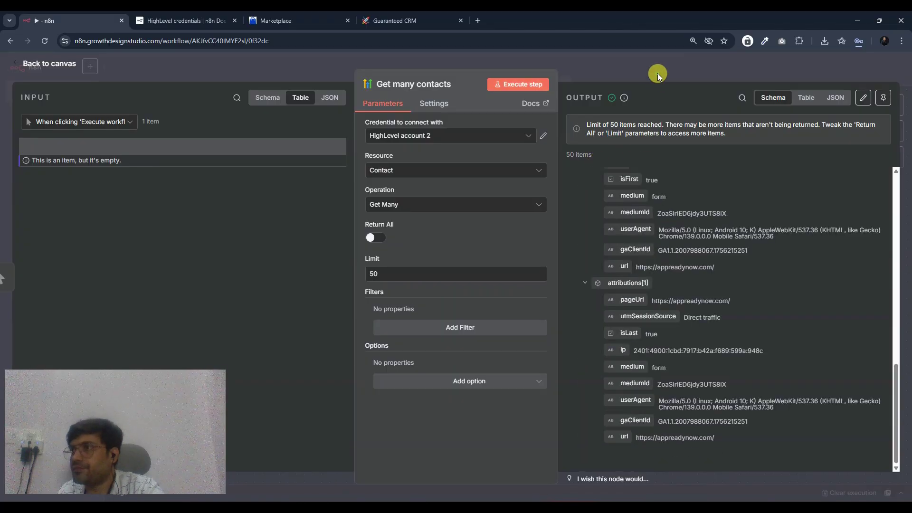
{"action": "left_click", "coordinate": [657, 73]}
- Switch the node's Resource to Opportunity and run it, returning one item
{"action": "scroll", "coordinate": [533, 295], "scroll_direction": "left", "scroll_amount": 5}
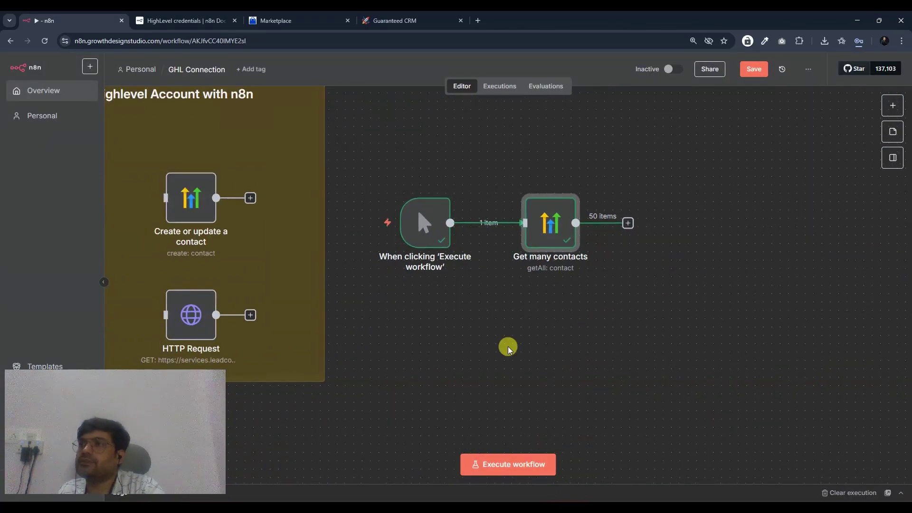
{"action": "scroll", "coordinate": [602, 266], "scroll_direction": "left", "scroll_amount": 2}
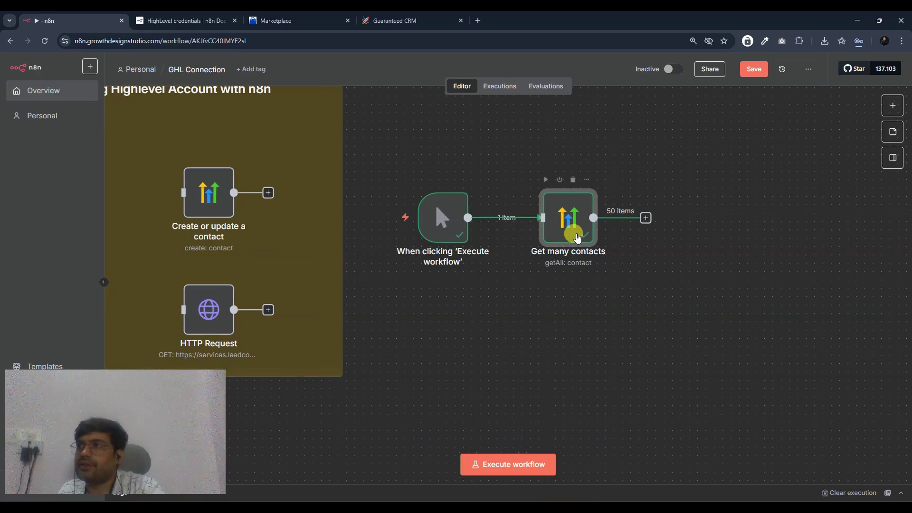
{"action": "double_click", "coordinate": [554, 237]}
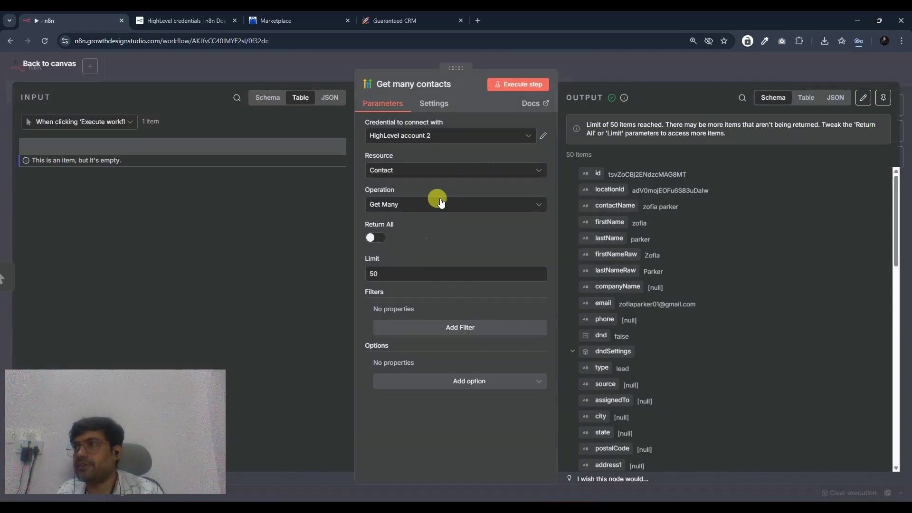
{"action": "left_click", "coordinate": [402, 171]}
{"action": "left_click", "coordinate": [401, 211]}
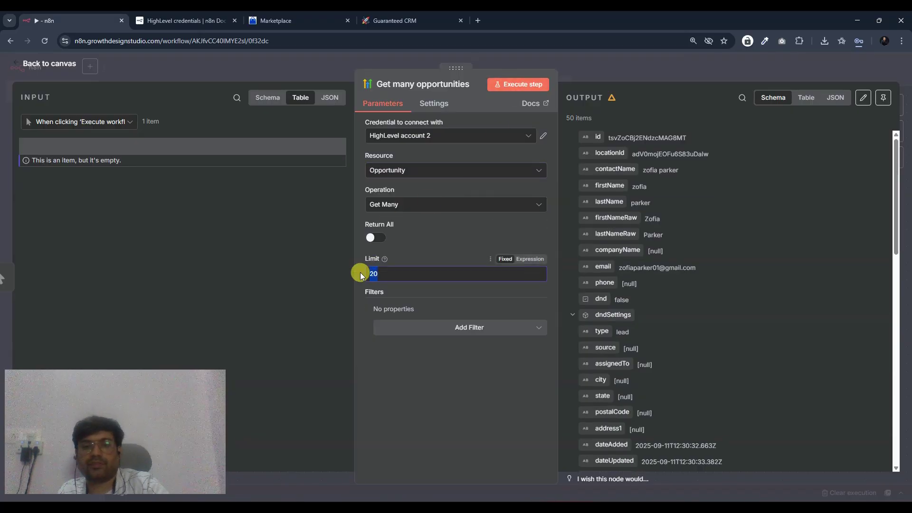
{"action": "left_click", "coordinate": [518, 84]}
{"action": "scroll", "coordinate": [702, 298], "scroll_direction": "down", "scroll_amount": 5}
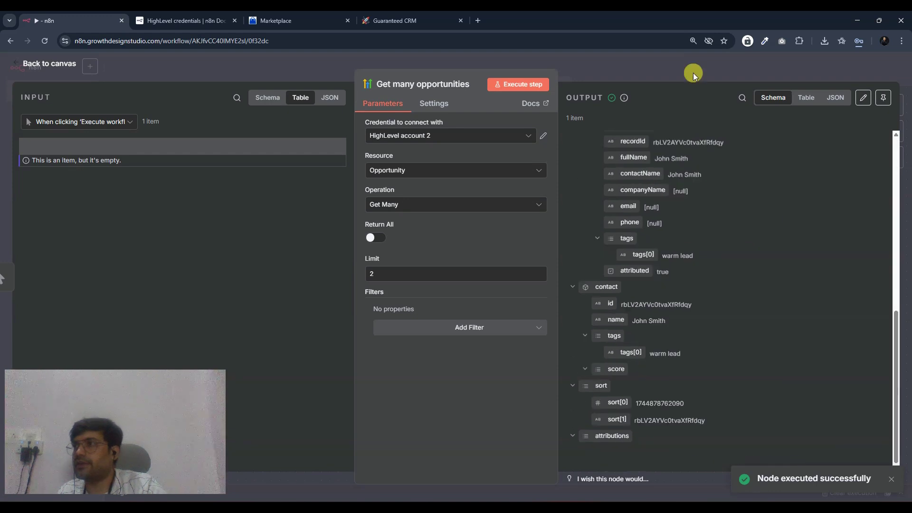
{"action": "left_click", "coordinate": [693, 72]}
- Deselect the Get many opportunities node and pan around the workflow canvas
{"action": "left_click", "coordinate": [620, 323]}
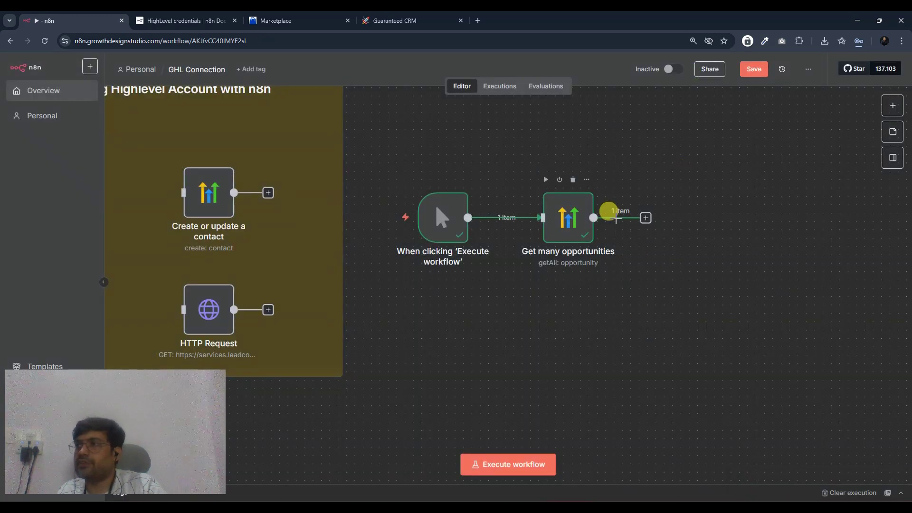
{"action": "scroll", "coordinate": [532, 310], "scroll_direction": "up", "scroll_amount": 2}
{"action": "scroll", "coordinate": [533, 310], "scroll_direction": "left", "scroll_amount": 2}
{"action": "scroll", "coordinate": [623, 269], "scroll_direction": "down", "scroll_amount": 4}
{"action": "scroll", "coordinate": [622, 268], "scroll_direction": "left", "scroll_amount": 2}
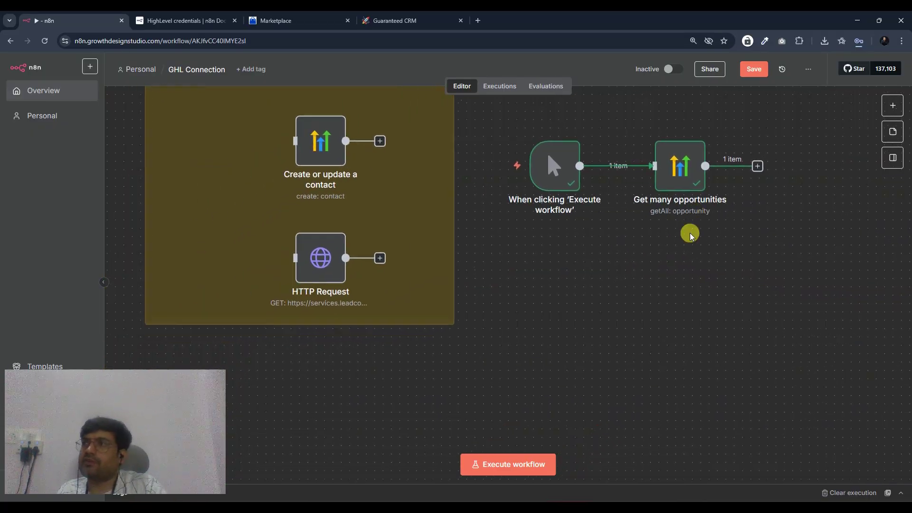
{"action": "scroll", "coordinate": [536, 280], "scroll_direction": "left", "scroll_amount": 2}
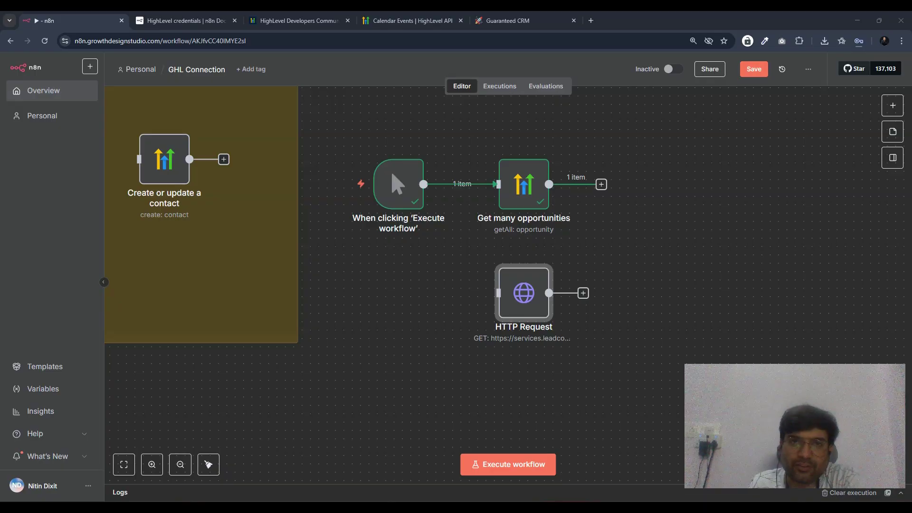
- Go from the Calendar Events API docs to the Getting Started page
{"action": "scroll", "coordinate": [560, 368], "scroll_direction": "right", "scroll_amount": 2}
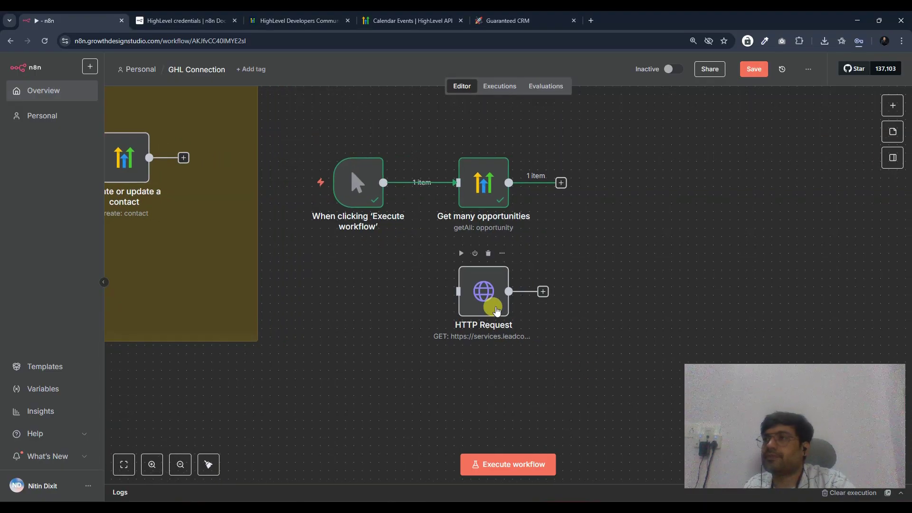
{"action": "left_click", "coordinate": [397, 20]}
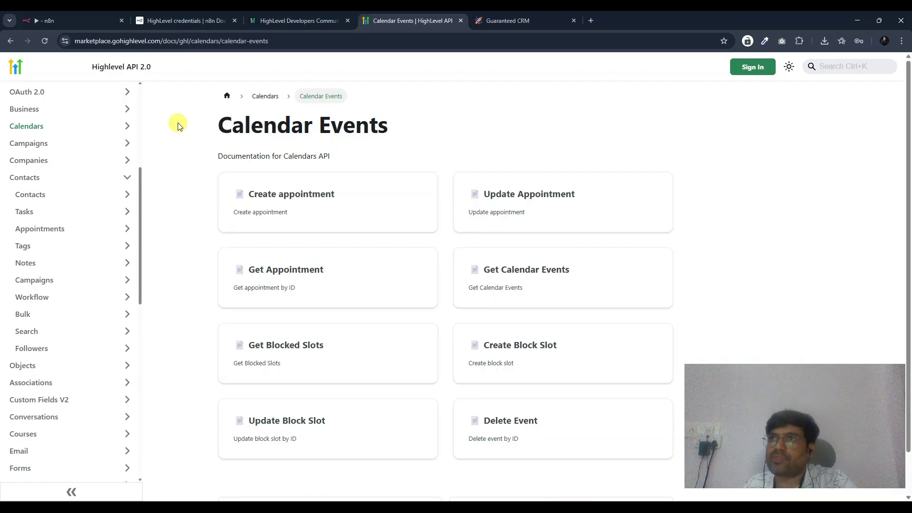
{"action": "scroll", "coordinate": [135, 75], "scroll_direction": "down", "scroll_amount": 2}
{"action": "scroll", "coordinate": [127, 76], "scroll_direction": "up", "scroll_amount": 2}
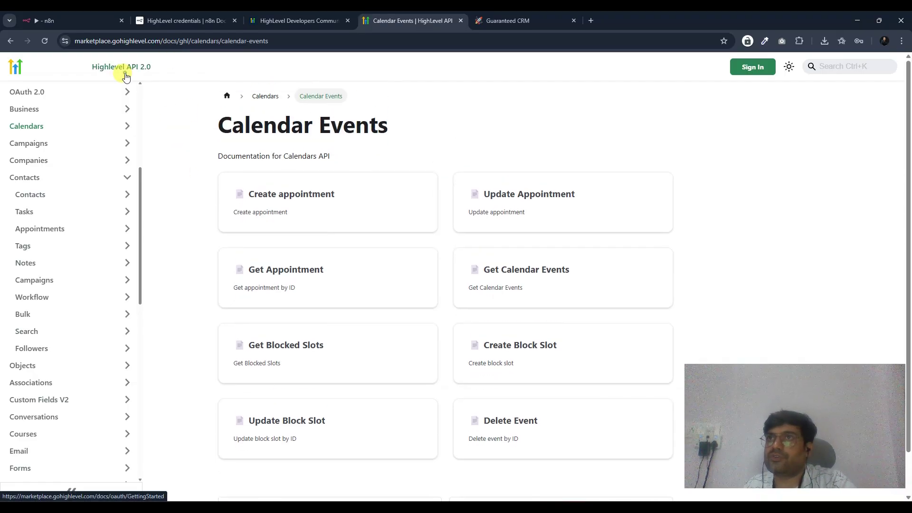
{"action": "left_click", "coordinate": [125, 76]}
- Load marketplace.gohighlevel.com and open Developer Documentation from the help menu in a new tab
{"action": "left_click", "coordinate": [167, 40]}
{"action": "left_click_drag", "start_coordinate": [180, 41], "coordinate": [266, 41]}
{"action": "key", "text": "BackSpace"}
{"action": "key", "text": "Return"}
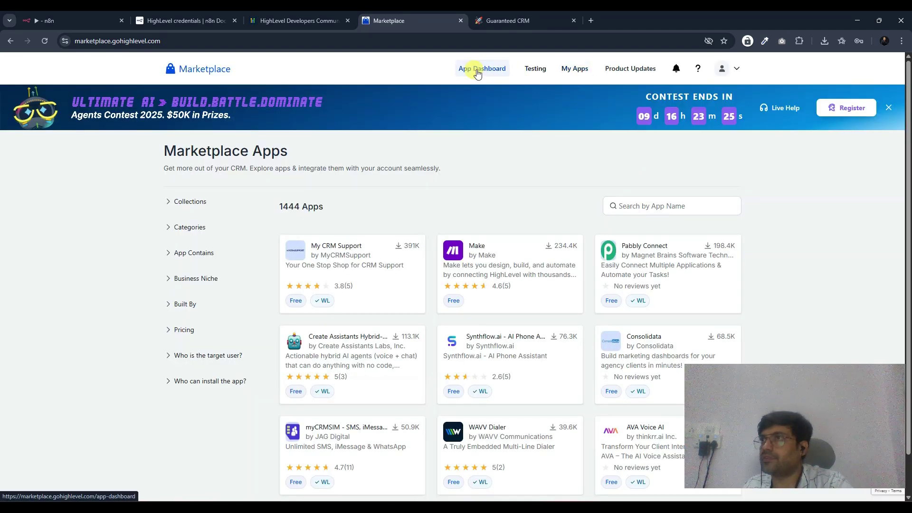
{"action": "left_click", "coordinate": [698, 69]}
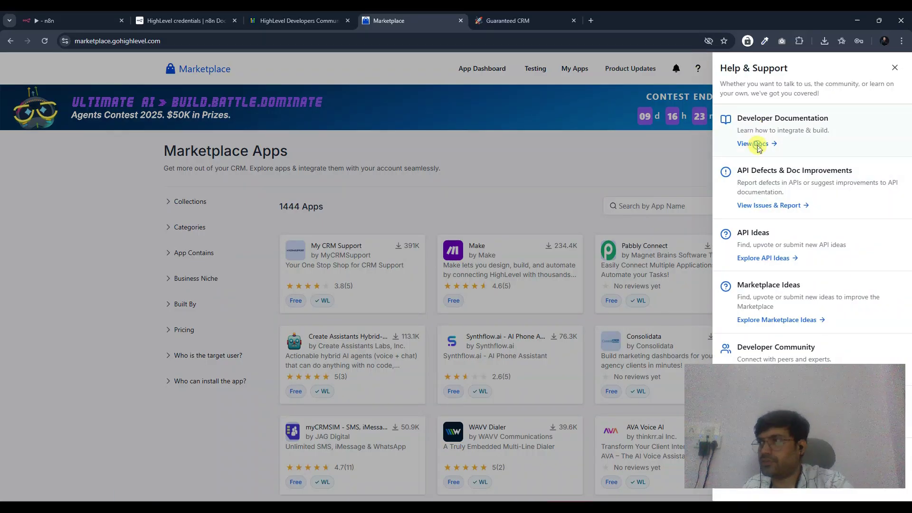
{"action": "left_click", "coordinate": [757, 143]}
- Browse the Getting Started page and the Calendars, Calendar Groups and Calendar Events endpoint pages
{"action": "left_click", "coordinate": [379, 216]}
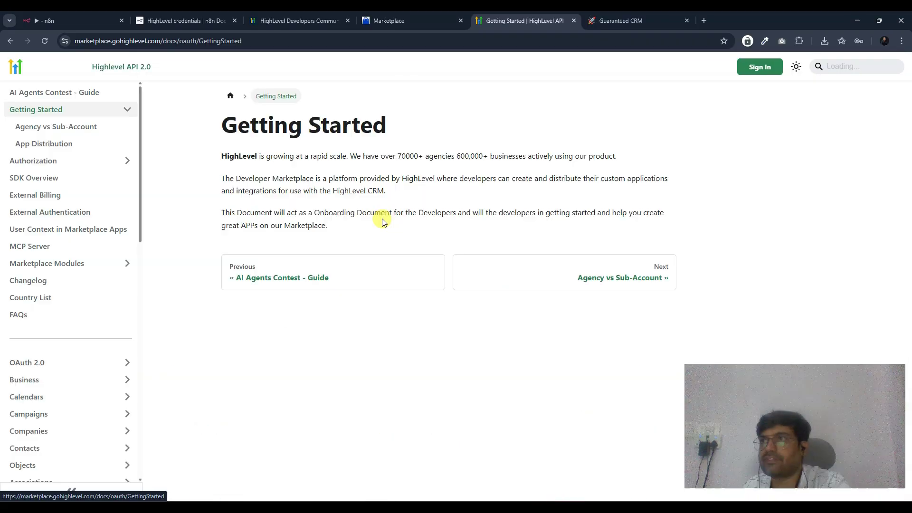
{"action": "scroll", "coordinate": [53, 327], "scroll_direction": "down", "scroll_amount": 2}
{"action": "scroll", "coordinate": [53, 314], "scroll_direction": "down", "scroll_amount": 2}
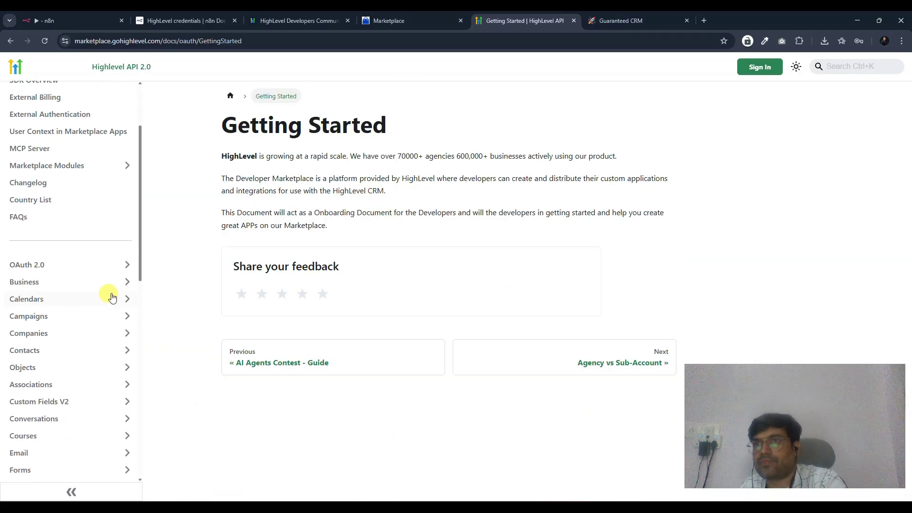
{"action": "scroll", "coordinate": [53, 250], "scroll_direction": "down", "scroll_amount": 1}
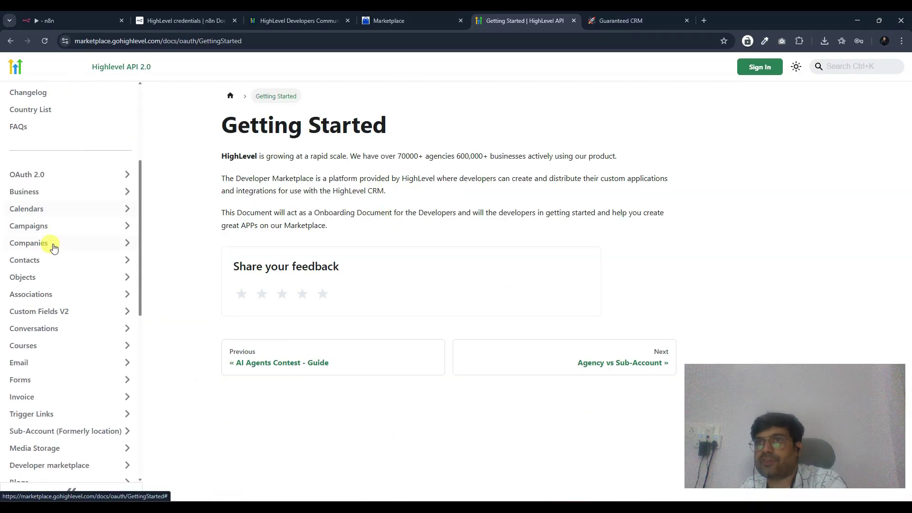
{"action": "left_click", "coordinate": [35, 207]}
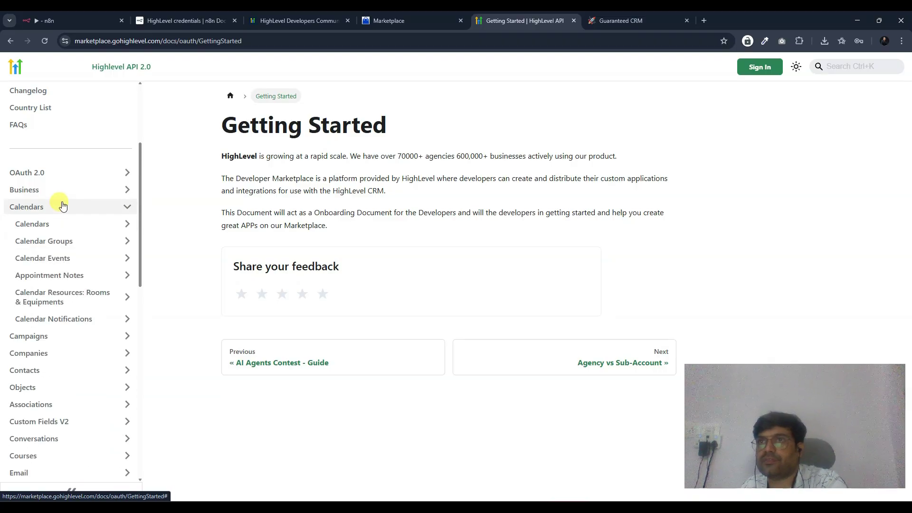
{"action": "left_click", "coordinate": [50, 231]}
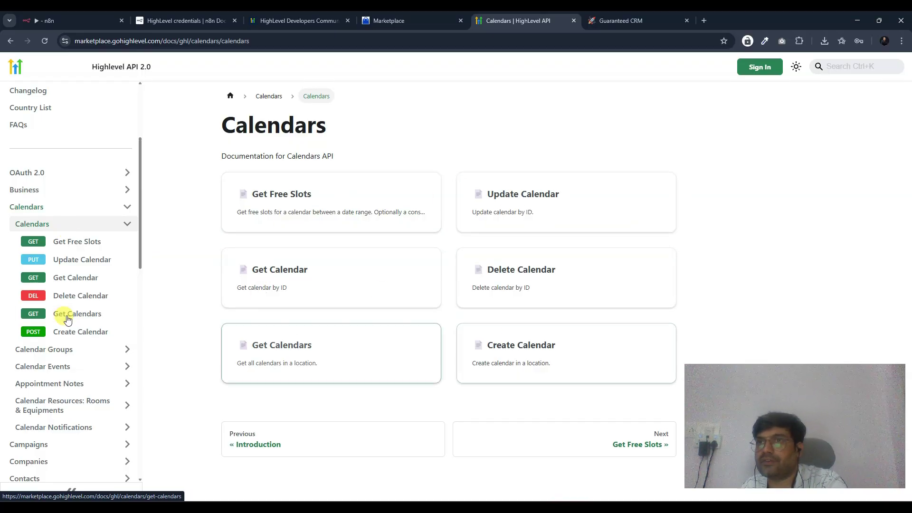
{"action": "scroll", "coordinate": [65, 311], "scroll_direction": "down", "scroll_amount": 2}
{"action": "left_click", "coordinate": [77, 262]}
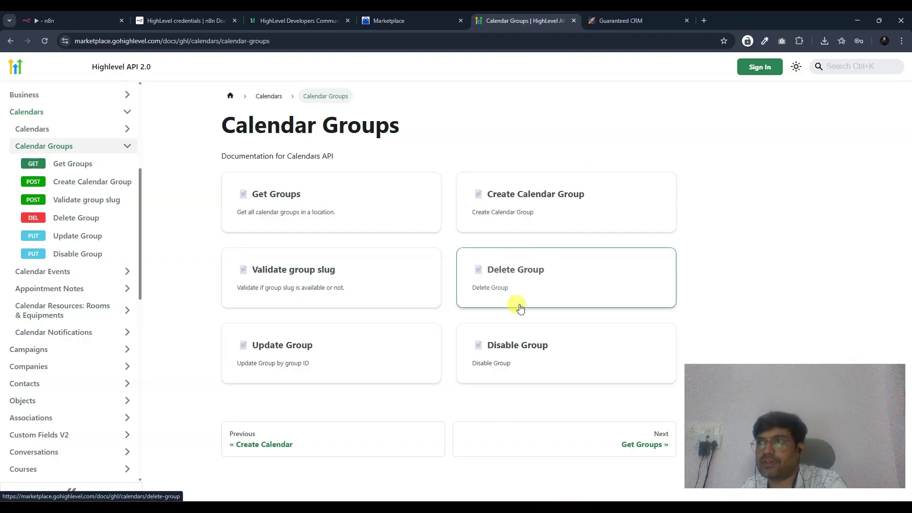
{"action": "left_click", "coordinate": [81, 271]}
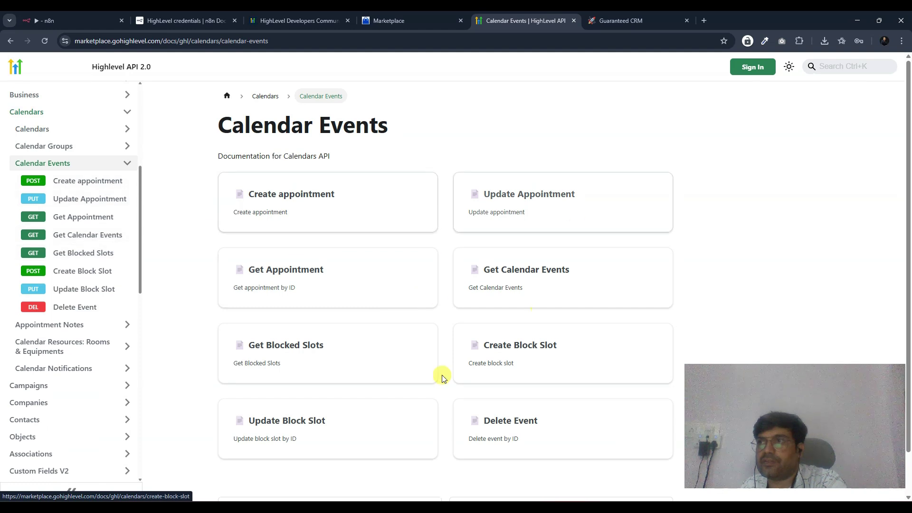
{"action": "scroll", "coordinate": [418, 318], "scroll_direction": "down", "scroll_amount": 2}
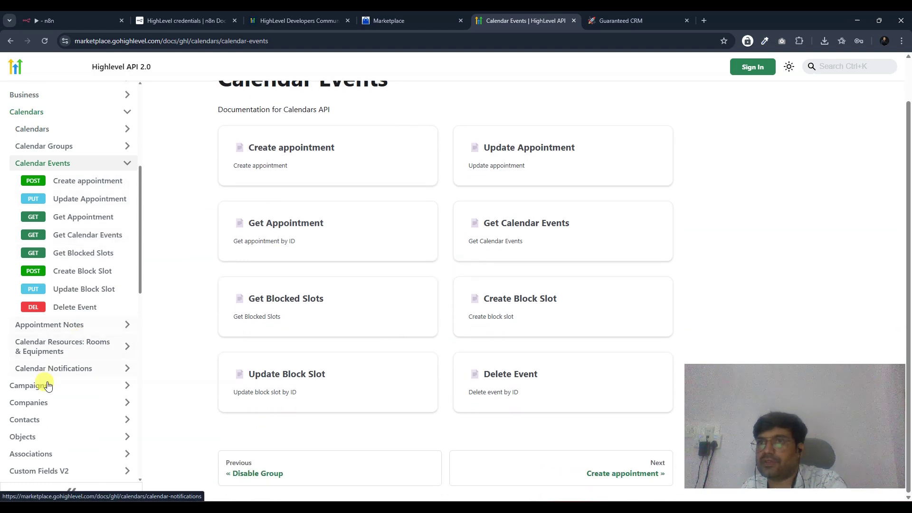
- Browse the Campaigns, Companies and Contacts sections, ending on the Contacts > Contacts endpoints page
{"action": "left_click", "coordinate": [48, 386]}
{"action": "left_click", "coordinate": [49, 241]}
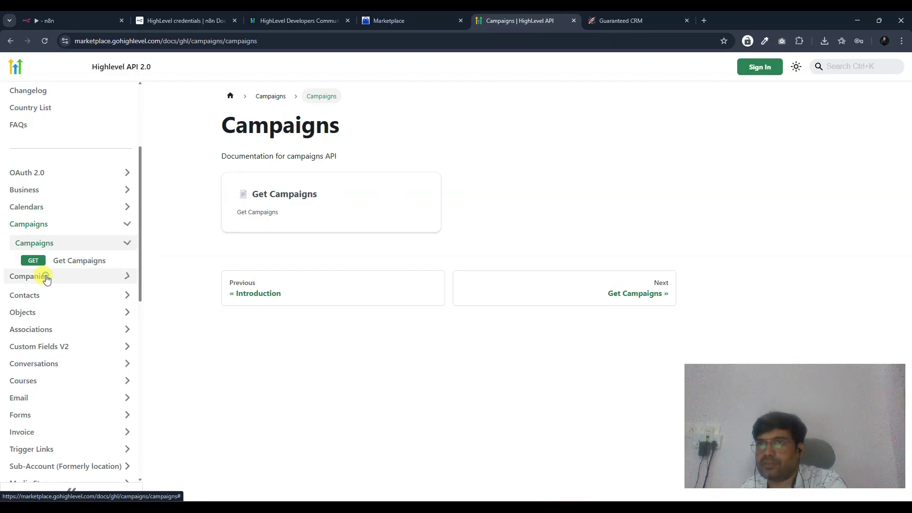
{"action": "left_click", "coordinate": [46, 278]}
{"action": "left_click", "coordinate": [41, 259]}
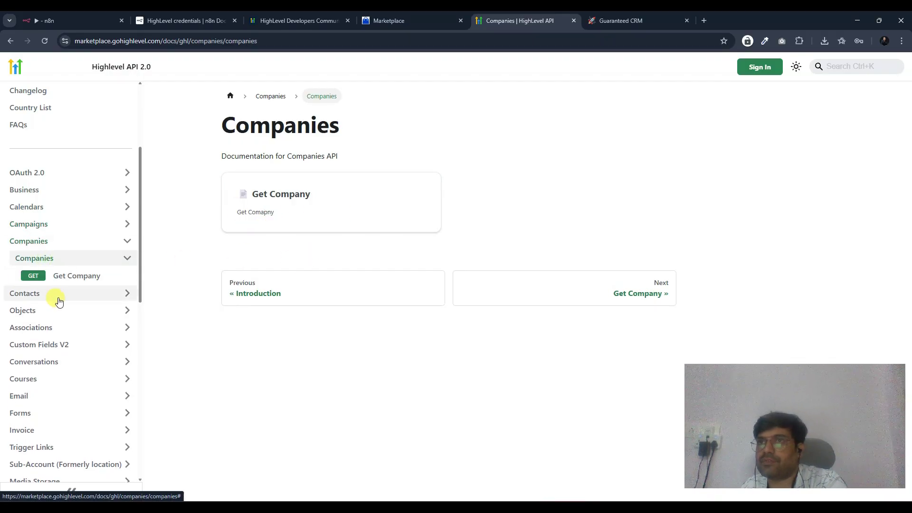
{"action": "left_click", "coordinate": [59, 302]}
{"action": "left_click", "coordinate": [53, 264]}
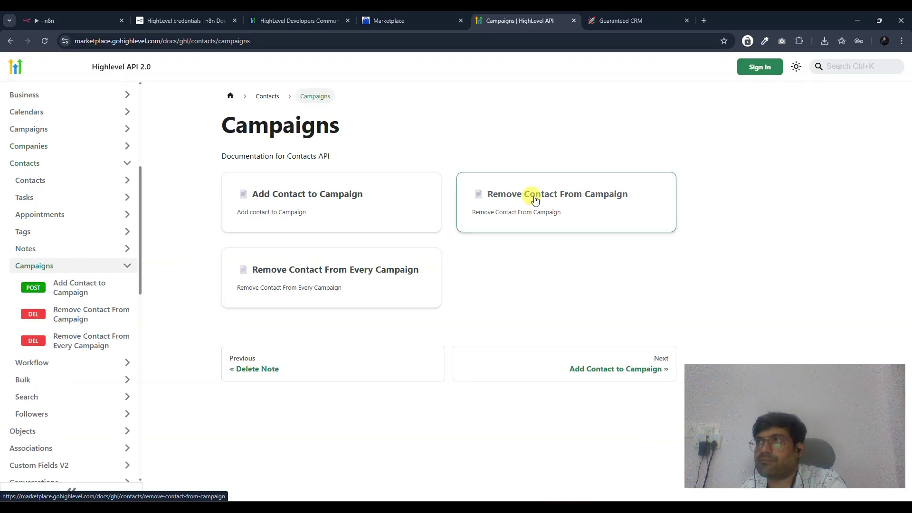
{"action": "scroll", "coordinate": [51, 302], "scroll_direction": "down", "scroll_amount": 2}
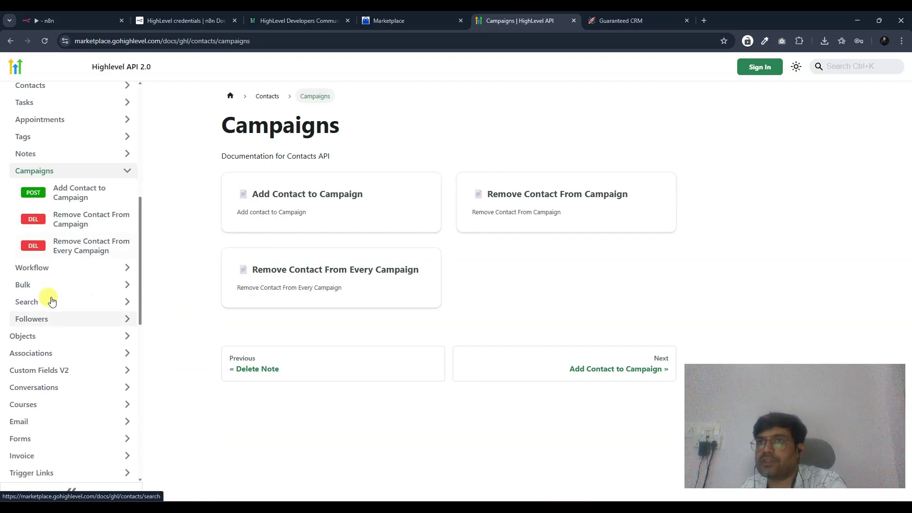
{"action": "left_click", "coordinate": [37, 267]}
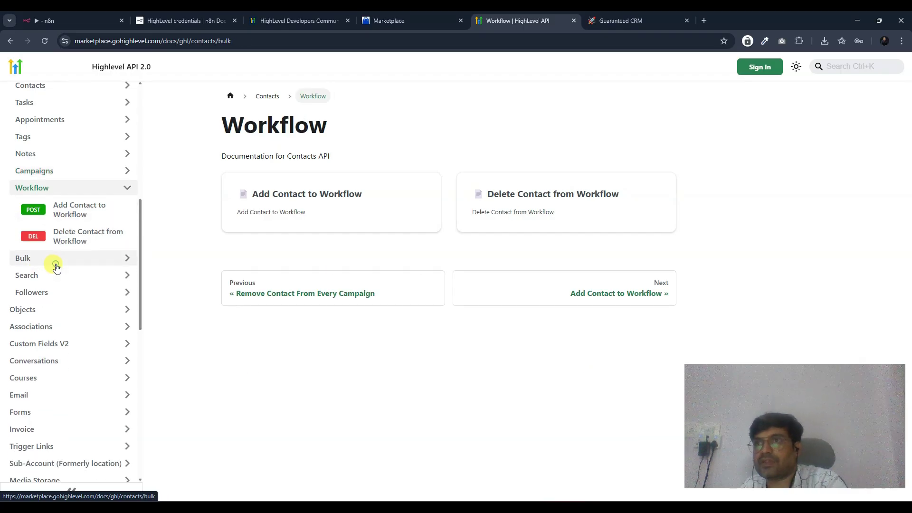
{"action": "left_click", "coordinate": [56, 264]}
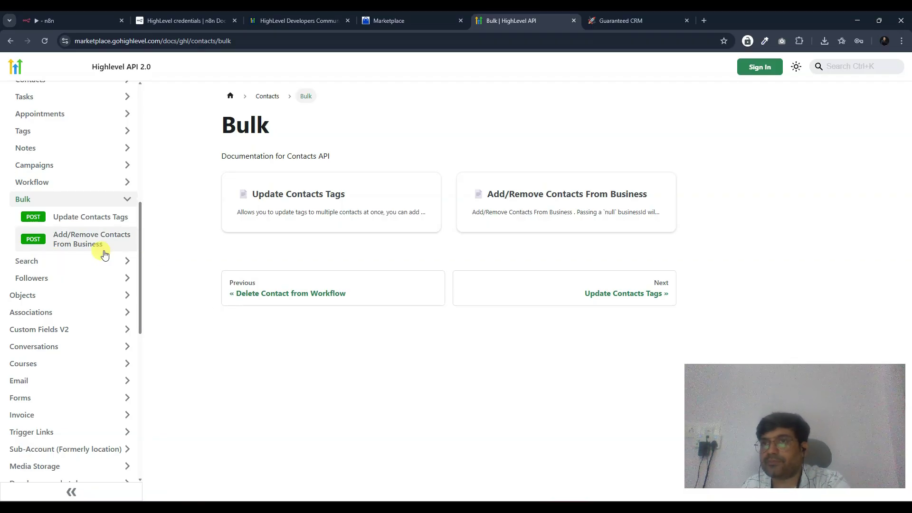
{"action": "scroll", "coordinate": [102, 252], "scroll_direction": "up", "scroll_amount": 1}
{"action": "scroll", "coordinate": [71, 379], "scroll_direction": "up", "scroll_amount": 2}
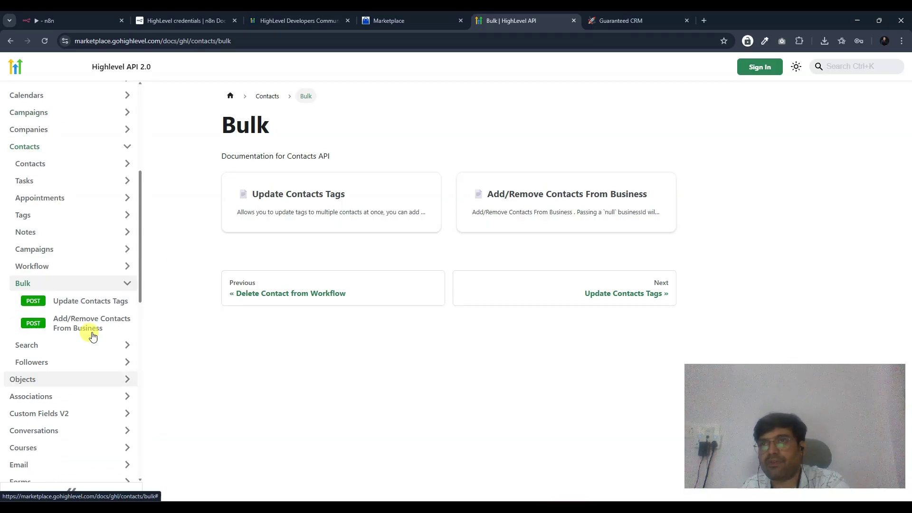
{"action": "left_click", "coordinate": [62, 222]}
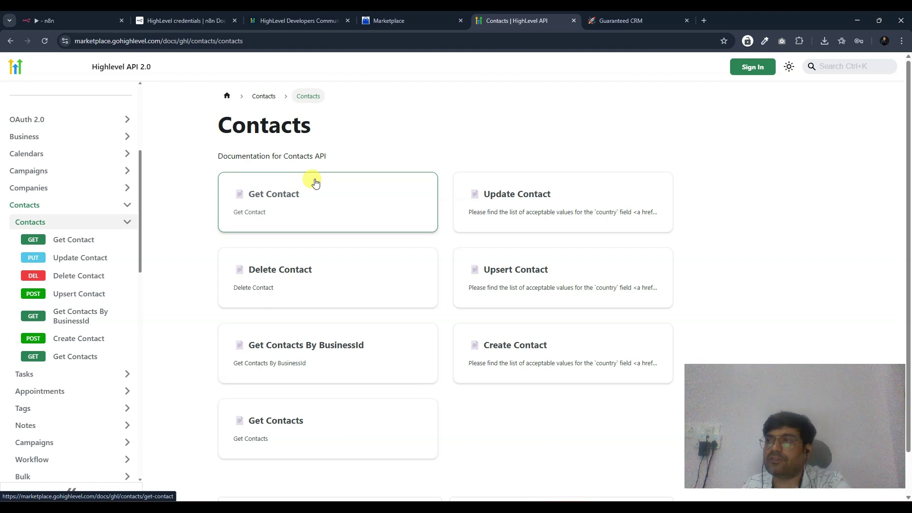
- Open the Get Contact endpoint reference and select its full endpoint URL
{"action": "left_click", "coordinate": [287, 198]}
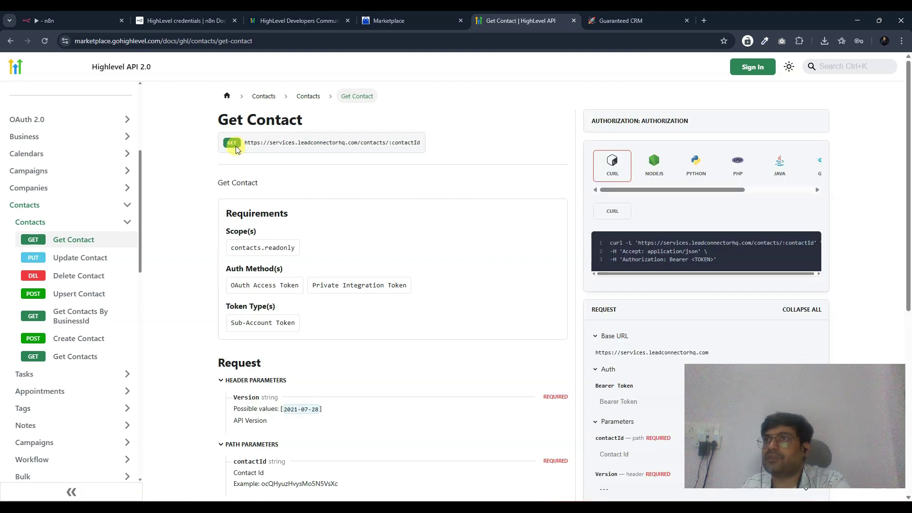
{"action": "left_click_drag", "start_coordinate": [286, 143], "coordinate": [432, 133]}
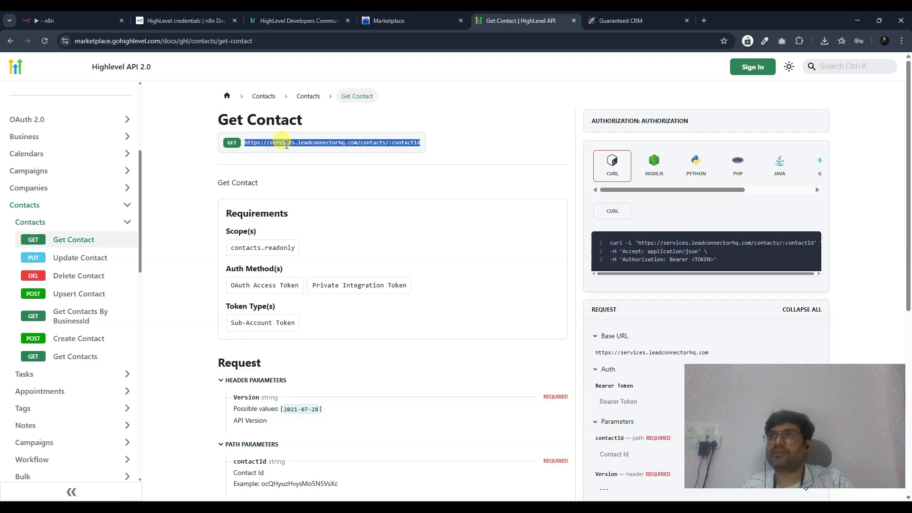
{"action": "left_click", "coordinate": [296, 152]}
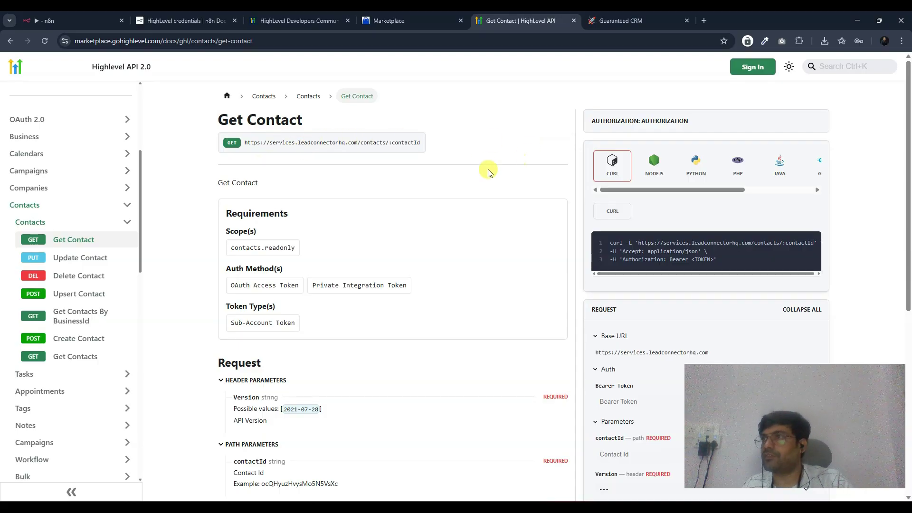
{"action": "scroll", "coordinate": [362, 216], "scroll_direction": "down", "scroll_amount": 4}
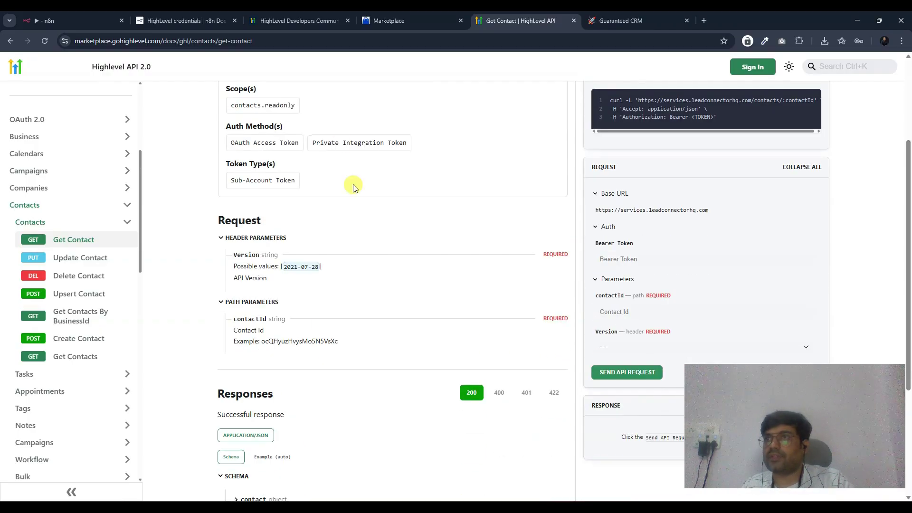
{"action": "scroll", "coordinate": [310, 326], "scroll_direction": "up", "scroll_amount": 4}
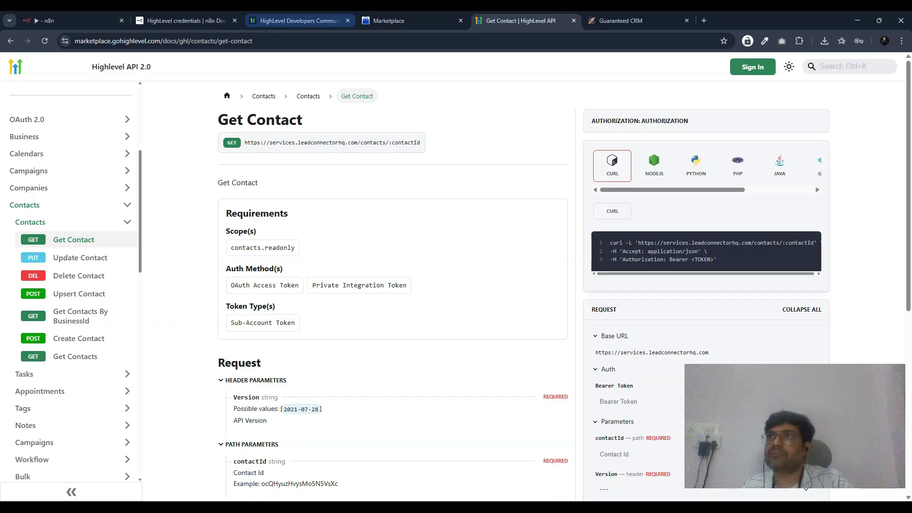
- Back in the n8n workflow, move the HTTP Request node onto the sticky note
{"action": "left_click", "coordinate": [72, 20]}
{"action": "left_click_drag", "start_coordinate": [666, 305], "coordinate": [641, 298]}
{"action": "left_click_drag", "start_coordinate": [549, 297], "coordinate": [188, 275]}
- Add an HTTP Request node and import the copied cURL command into it
{"action": "left_click", "coordinate": [893, 105]}
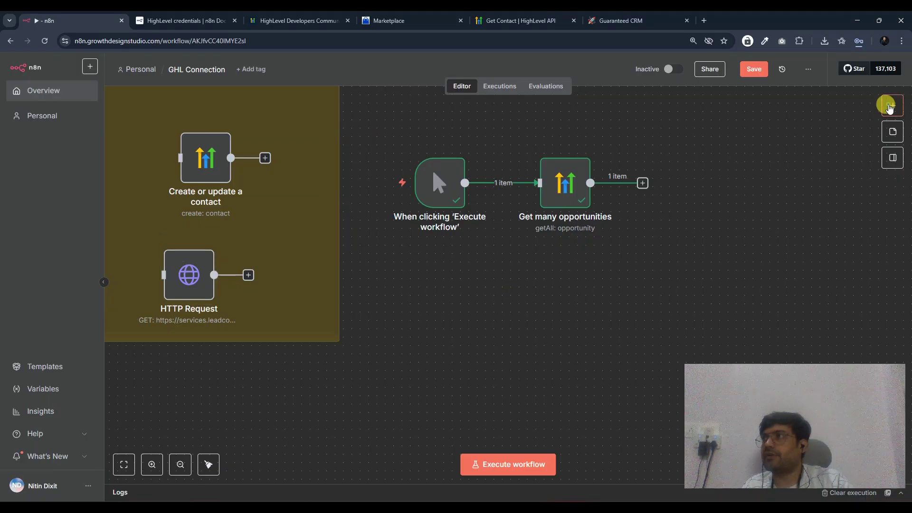
{"action": "type", "text": "http"}
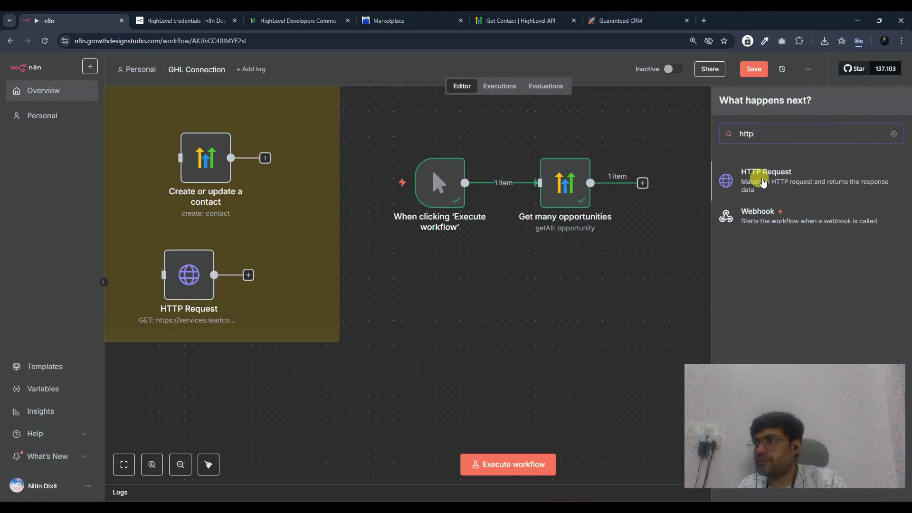
{"action": "left_click", "coordinate": [764, 182]}
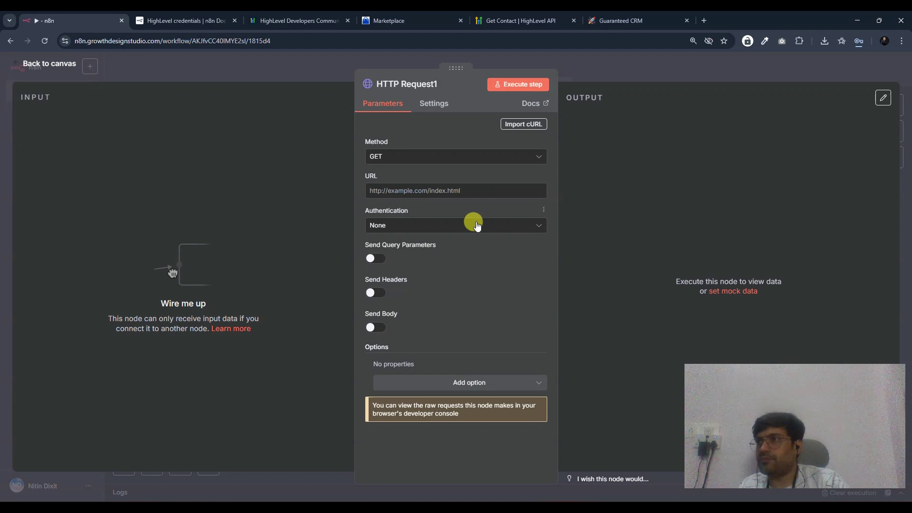
{"action": "left_click", "coordinate": [525, 124]}
{"action": "left_click", "coordinate": [389, 230]}
{"action": "type", "text": "curl -L 'https://services.leadconnectorhq.com/contacts/:contactId' \\ -H 'Accept: application/json' \\ -H 'Authorization: Bearer <TOKEN>'"}
{"action": "left_click", "coordinate": [606, 320]}
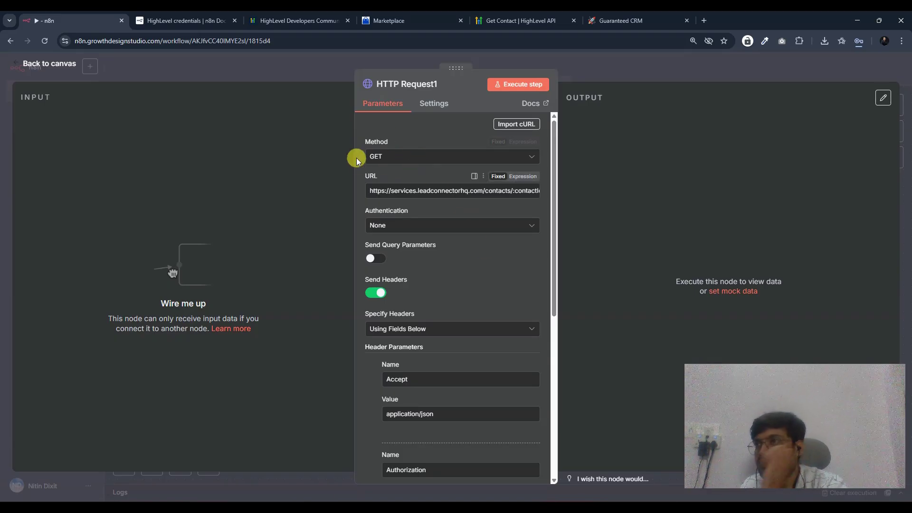
- Delete the imported Authorization header parameter from the node
{"action": "scroll", "coordinate": [424, 259], "scroll_direction": "down", "scroll_amount": 3}
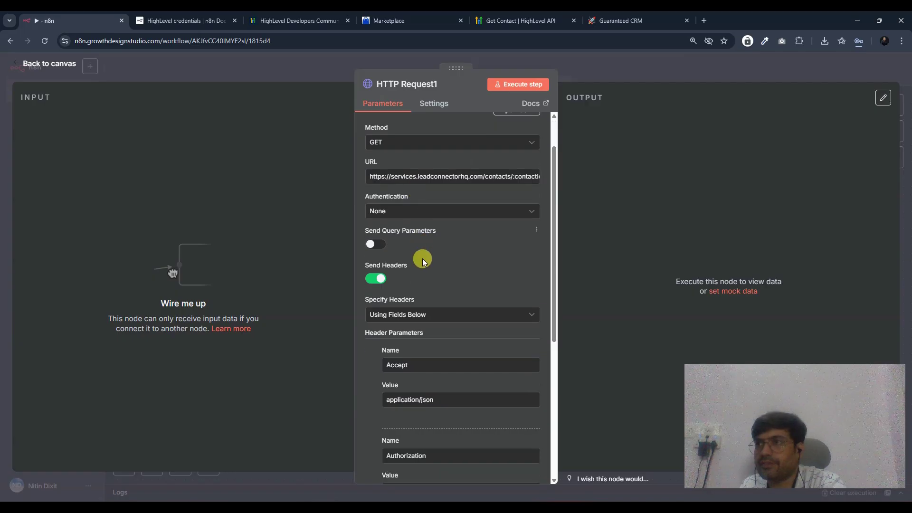
{"action": "scroll", "coordinate": [427, 262], "scroll_direction": "down", "scroll_amount": 2}
{"action": "scroll", "coordinate": [435, 283], "scroll_direction": "up", "scroll_amount": 5}
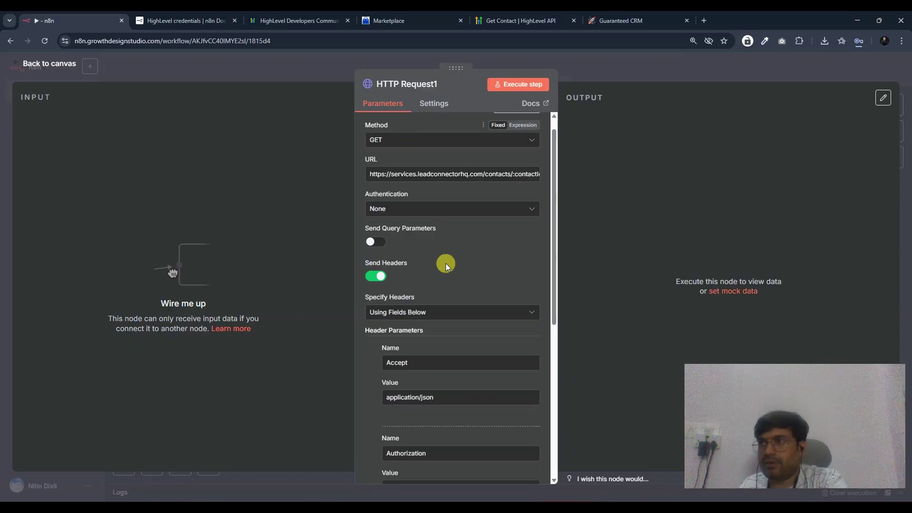
{"action": "scroll", "coordinate": [444, 261], "scroll_direction": "down", "scroll_amount": 2}
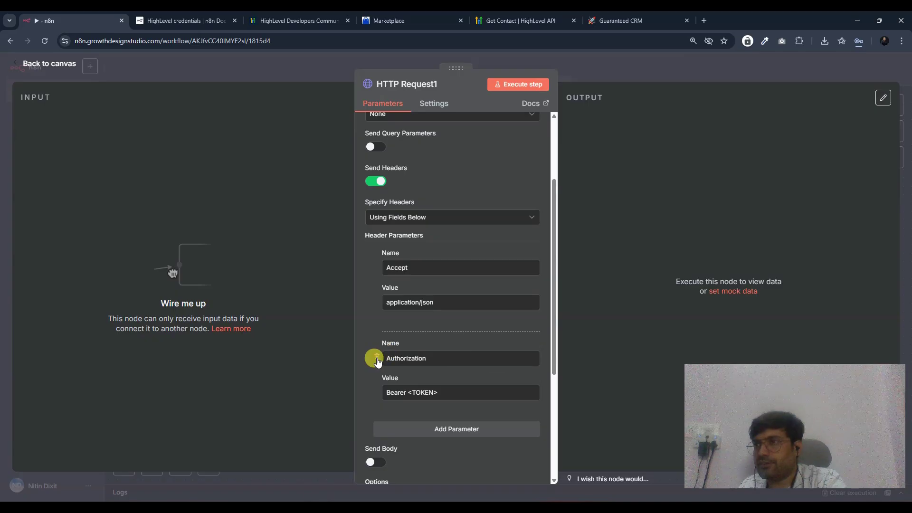
{"action": "left_click", "coordinate": [377, 359]}
{"action": "scroll", "coordinate": [486, 372], "scroll_direction": "up", "scroll_amount": 2}
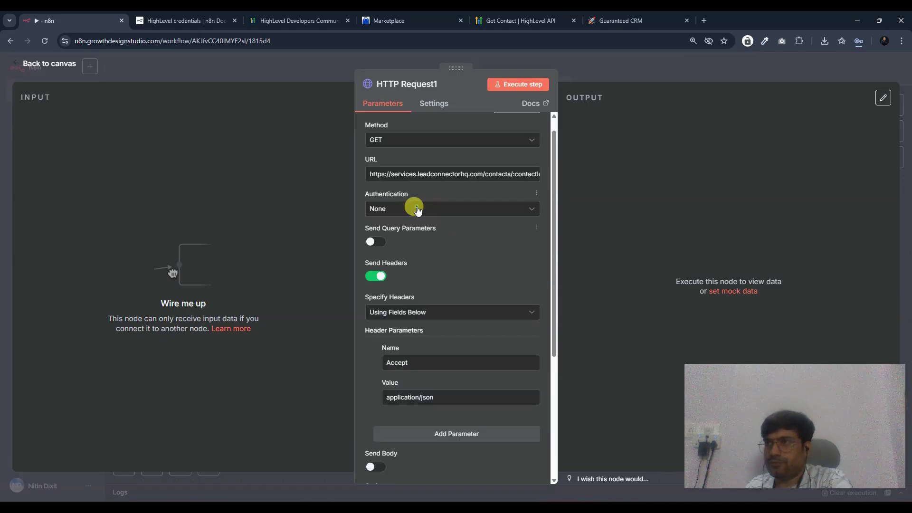
- Set authentication to Generic Credential Type, Header Auth, with a new credential named Authorization
{"action": "left_click", "coordinate": [413, 207]}
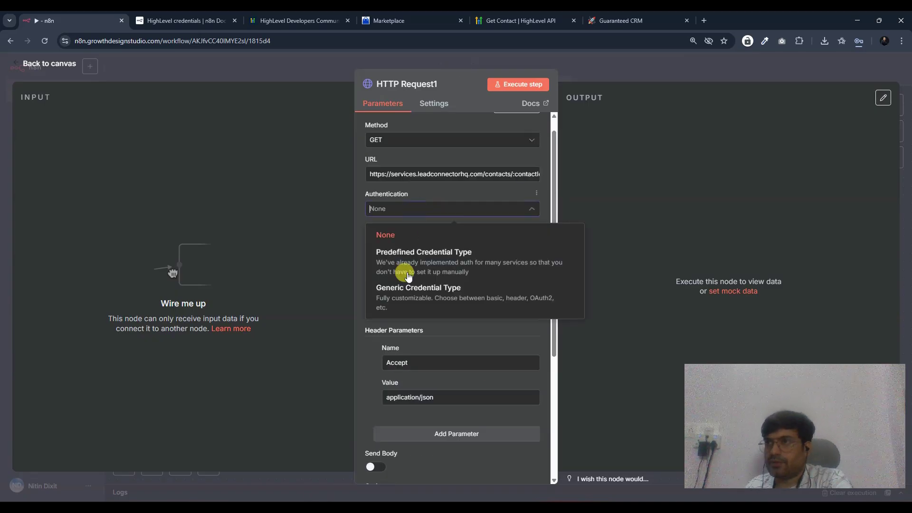
{"action": "left_click", "coordinate": [404, 298]}
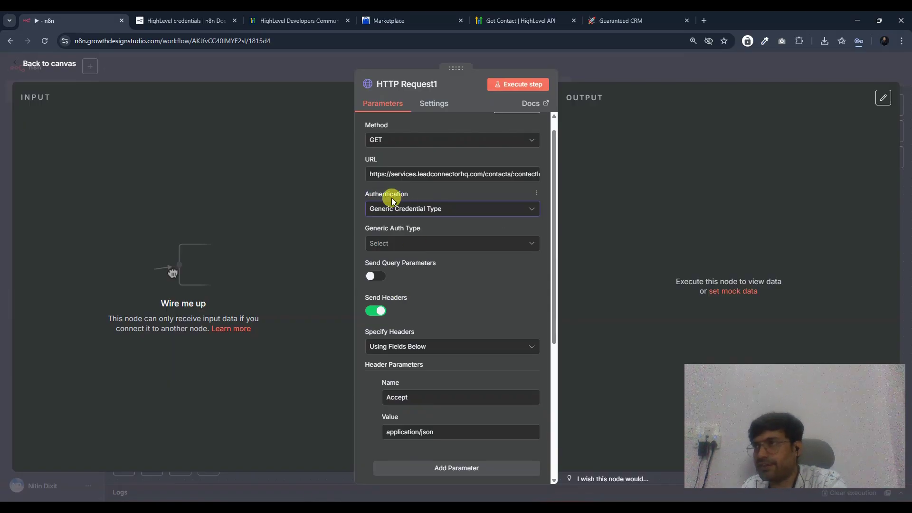
{"action": "left_click", "coordinate": [411, 245]}
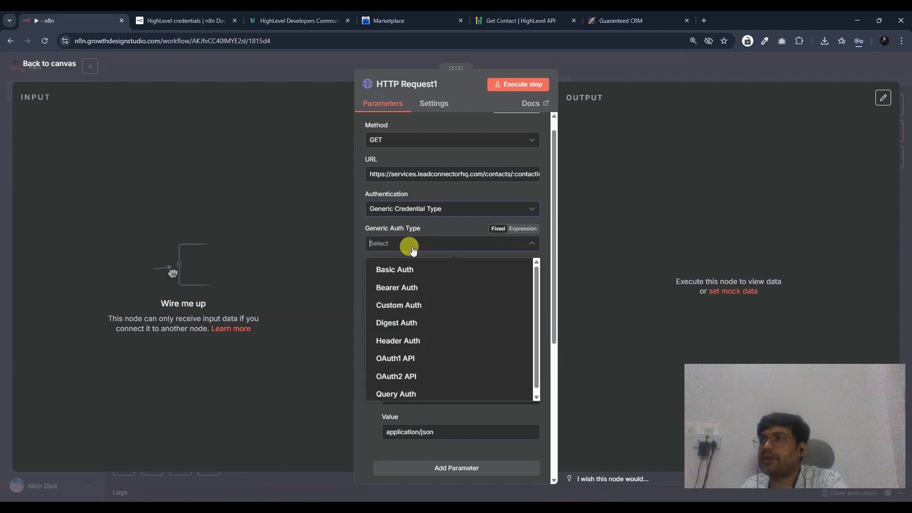
{"action": "left_click", "coordinate": [418, 340]}
{"action": "left_click", "coordinate": [423, 281]}
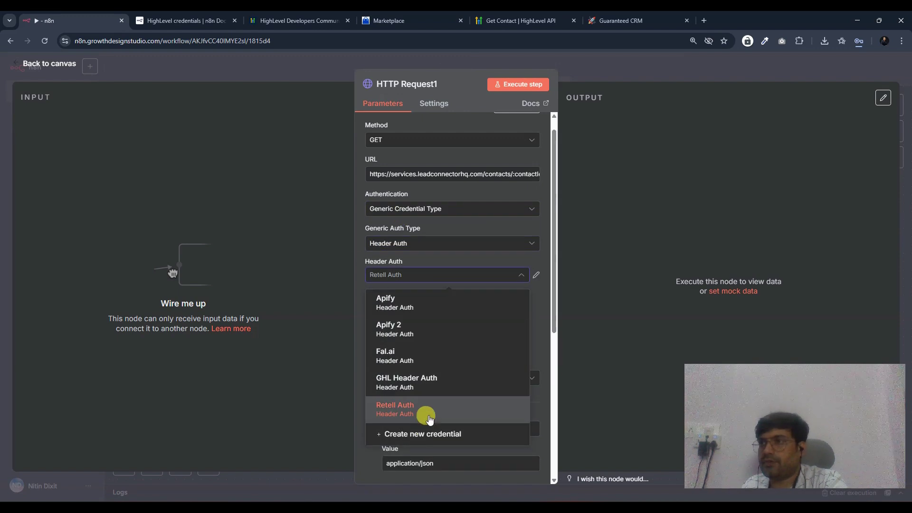
{"action": "left_click", "coordinate": [405, 433]}
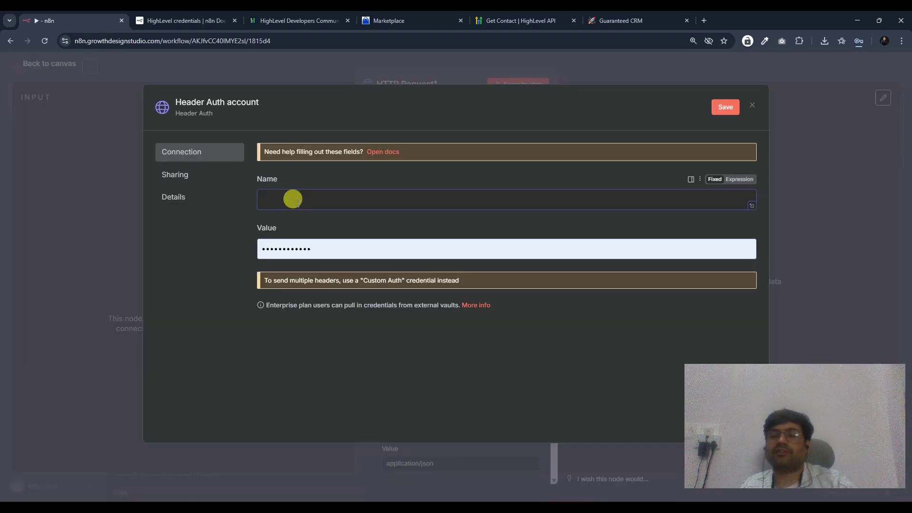
{"action": "type", "text": "orization"}
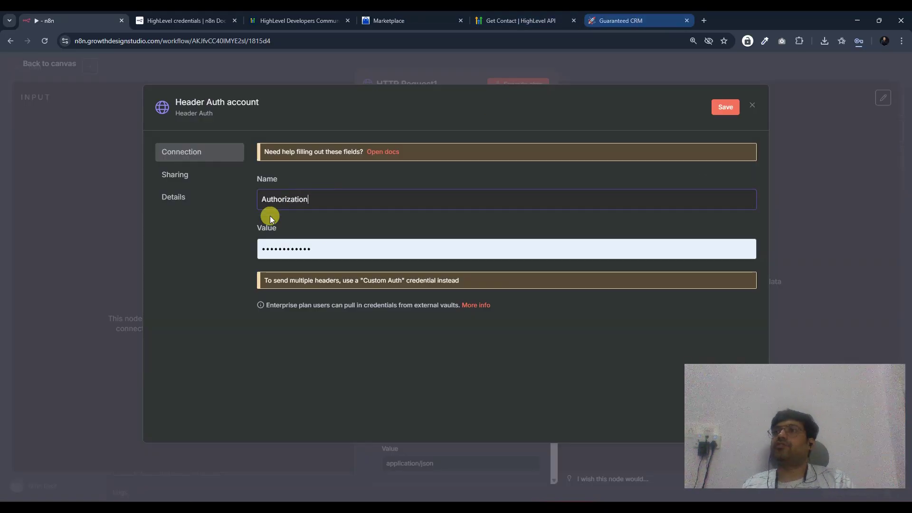
{"action": "left_click", "coordinate": [625, 20]}
- In Settings > Private Integrations, delete the test1 integration
{"action": "scroll", "coordinate": [228, 237], "scroll_direction": "down", "scroll_amount": 4}
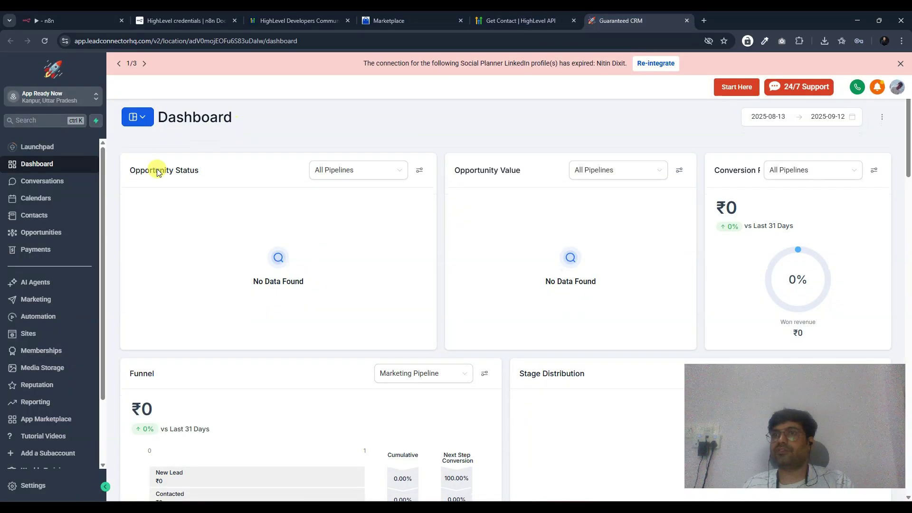
{"action": "scroll", "coordinate": [48, 404], "scroll_direction": "down", "scroll_amount": 2}
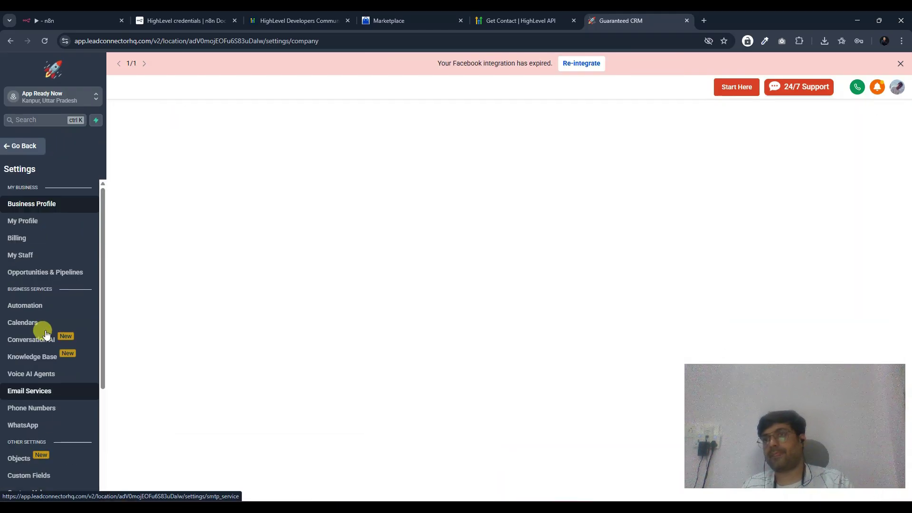
{"action": "scroll", "coordinate": [47, 371], "scroll_direction": "down", "scroll_amount": 3}
{"action": "left_click", "coordinate": [56, 406]}
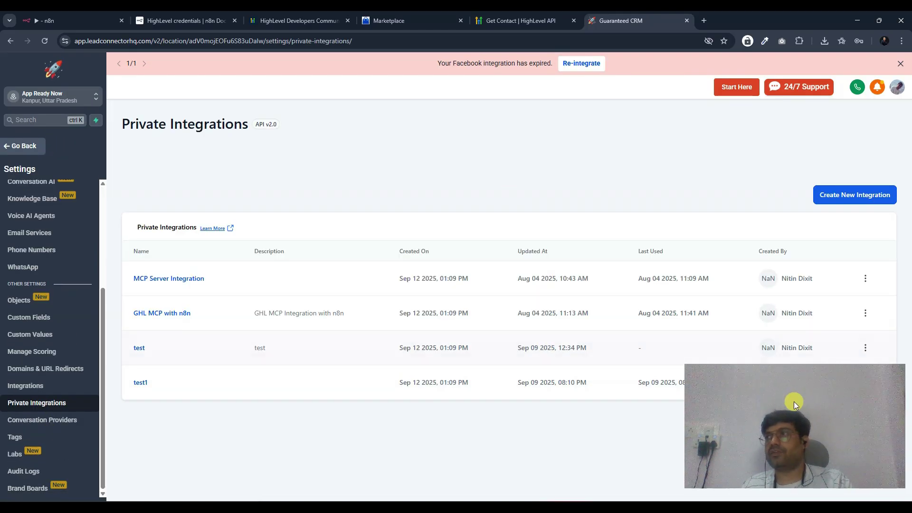
{"action": "left_click", "coordinate": [865, 386]}
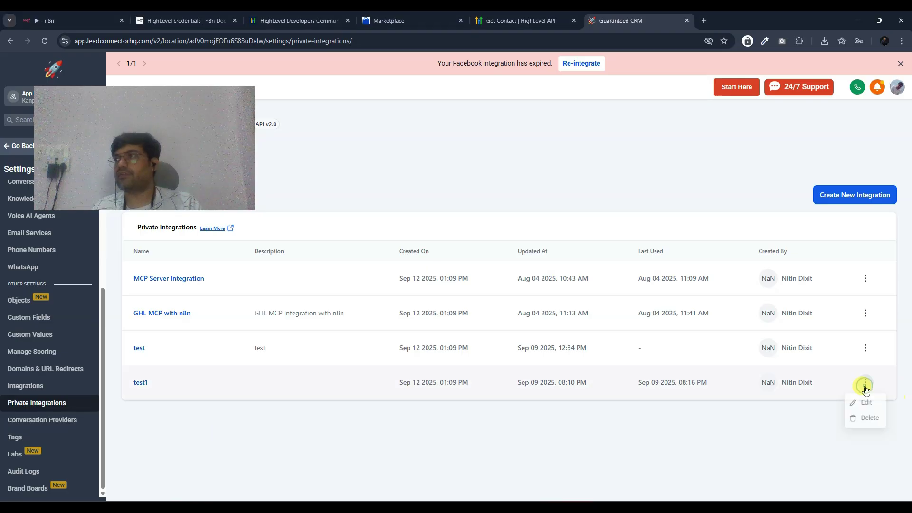
{"action": "left_click", "coordinate": [866, 419]}
- Create a new private integration named 'test n8n' and continue to scopes
{"action": "left_click", "coordinate": [835, 195]}
{"action": "left_click", "coordinate": [458, 285]}
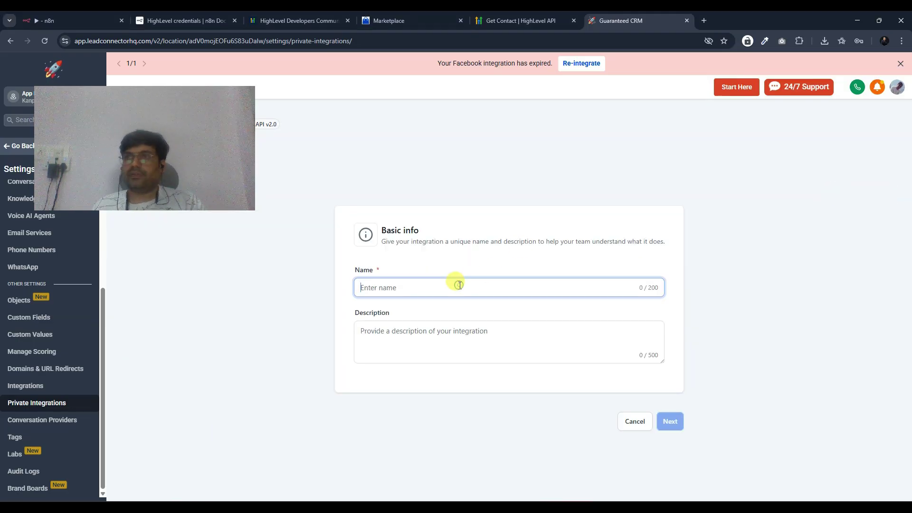
{"action": "type", "text": "test n8n"}
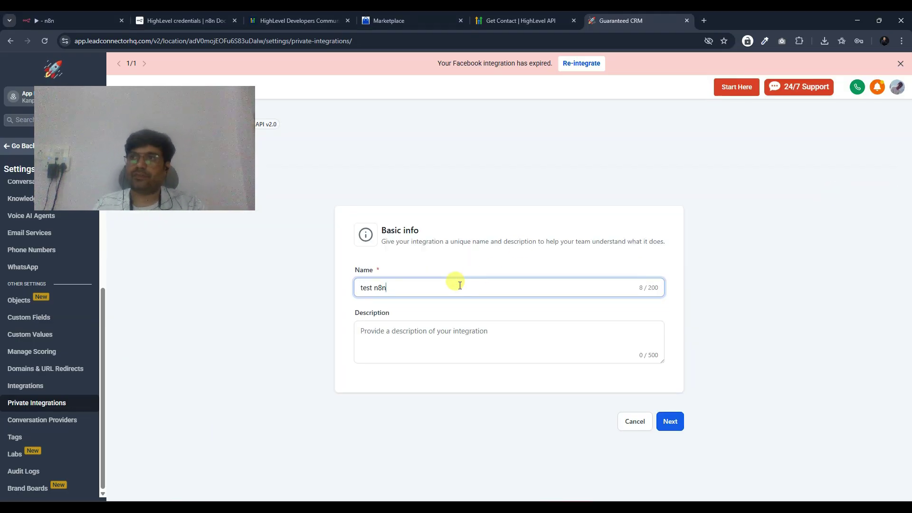
{"action": "left_click", "coordinate": [669, 426]}
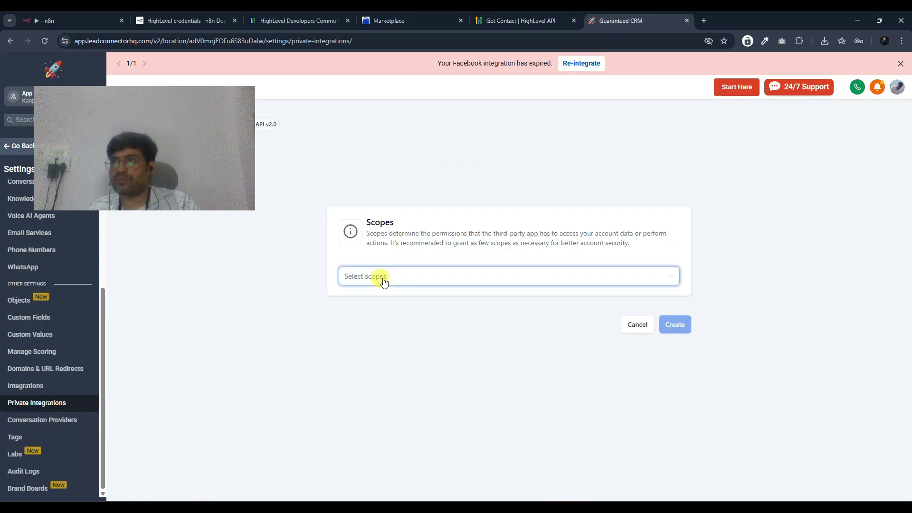
- Search the scope list for 'contac' and grant View Contacts
{"action": "left_click_drag", "start_coordinate": [142, 128], "coordinate": [114, 414]}
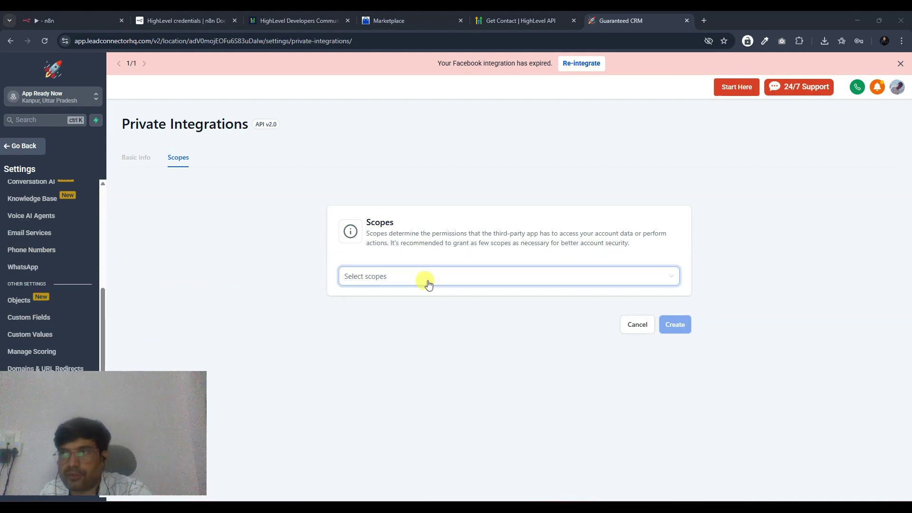
{"action": "left_click", "coordinate": [428, 280]}
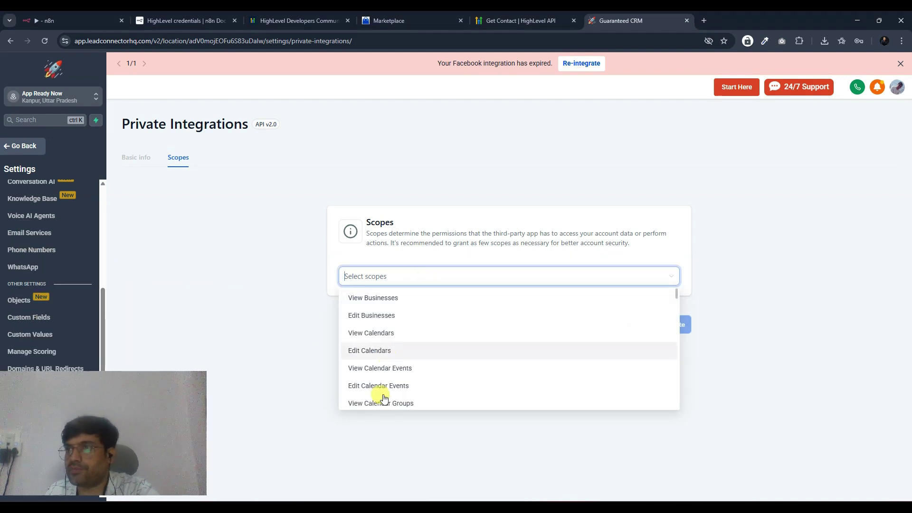
{"action": "scroll", "coordinate": [413, 376], "scroll_direction": "down", "scroll_amount": 3}
{"action": "type", "text": "get"}
{"action": "key", "text": "BackSpace"}
{"action": "key", "text": "BackSpace"}
{"action": "key", "text": "BackSpace"}
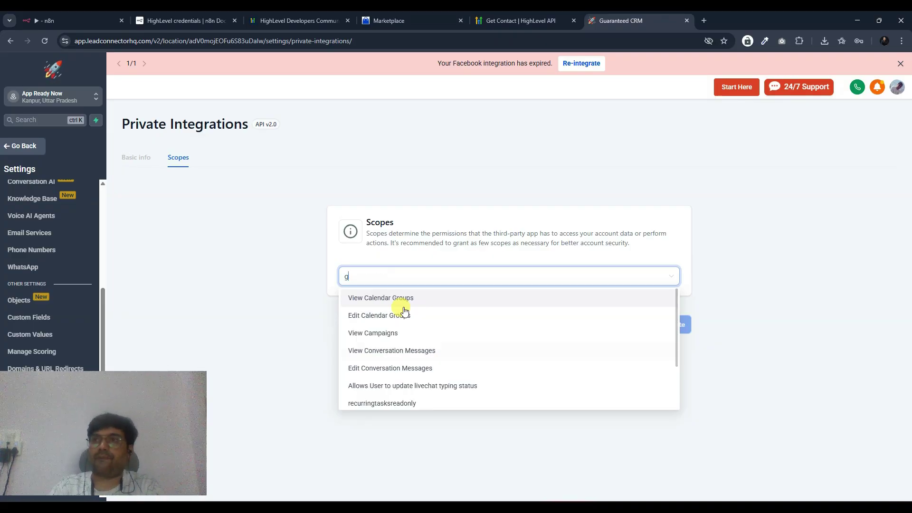
{"action": "type", "text": "contac"}
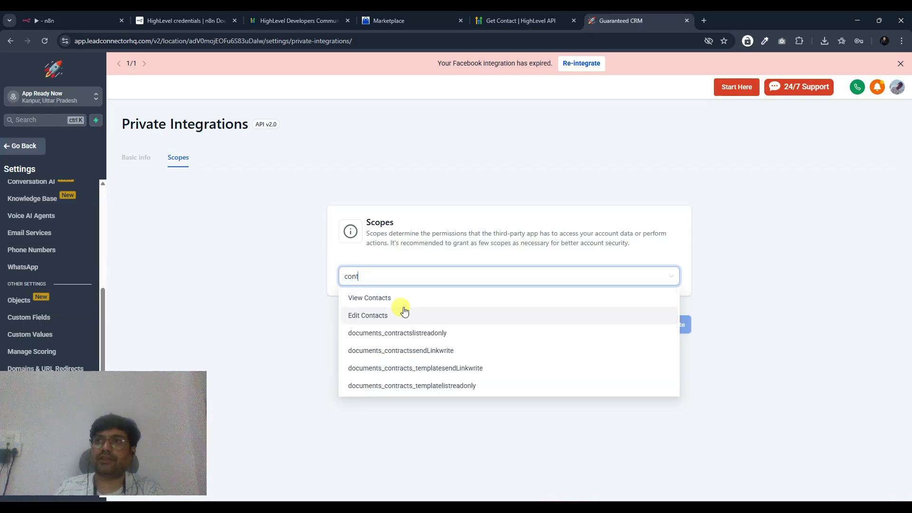
{"action": "left_click", "coordinate": [401, 298]}
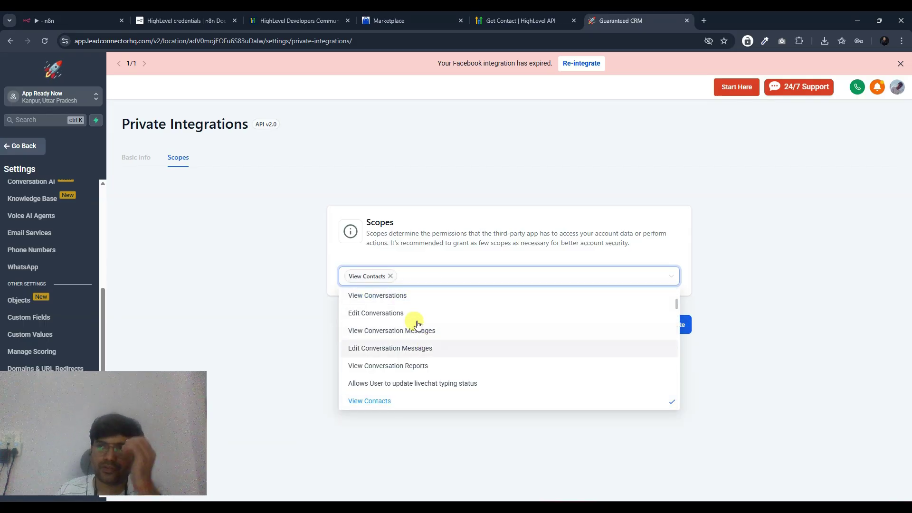
- Add View Conversations, View Campaigns, Edit Contacts and View Conversation Messages scopes
{"action": "left_click", "coordinate": [393, 295]}
{"action": "scroll", "coordinate": [399, 325], "scroll_direction": "up", "scroll_amount": 1}
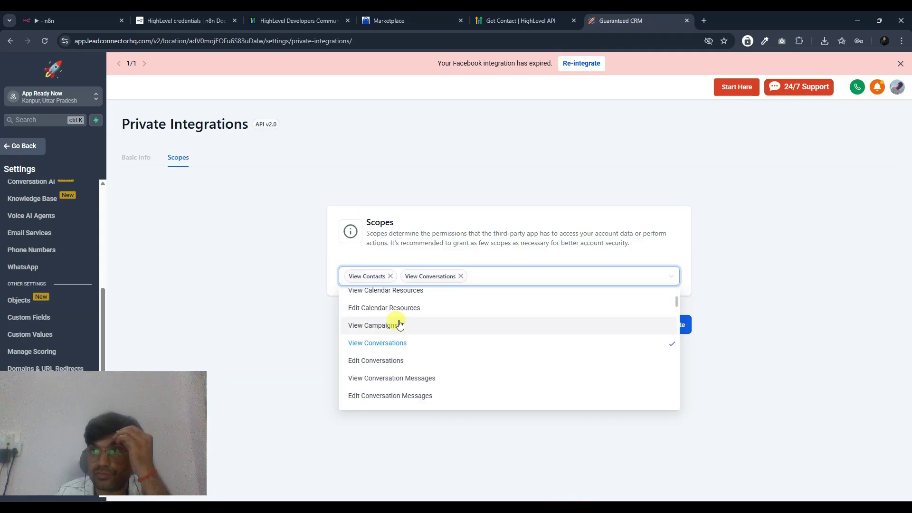
{"action": "left_click", "coordinate": [403, 325]}
{"action": "scroll", "coordinate": [400, 379], "scroll_direction": "down", "scroll_amount": 3}
{"action": "left_click", "coordinate": [371, 373]}
{"action": "scroll", "coordinate": [385, 399], "scroll_direction": "down", "scroll_amount": 3}
{"action": "scroll", "coordinate": [387, 390], "scroll_direction": "down", "scroll_amount": 2}
{"action": "scroll", "coordinate": [382, 351], "scroll_direction": "up", "scroll_amount": 6}
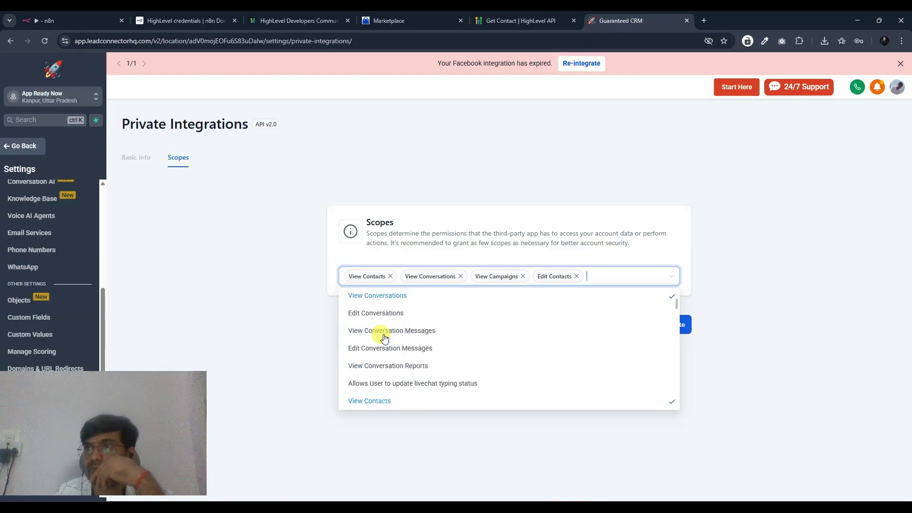
{"action": "left_click", "coordinate": [385, 333]}
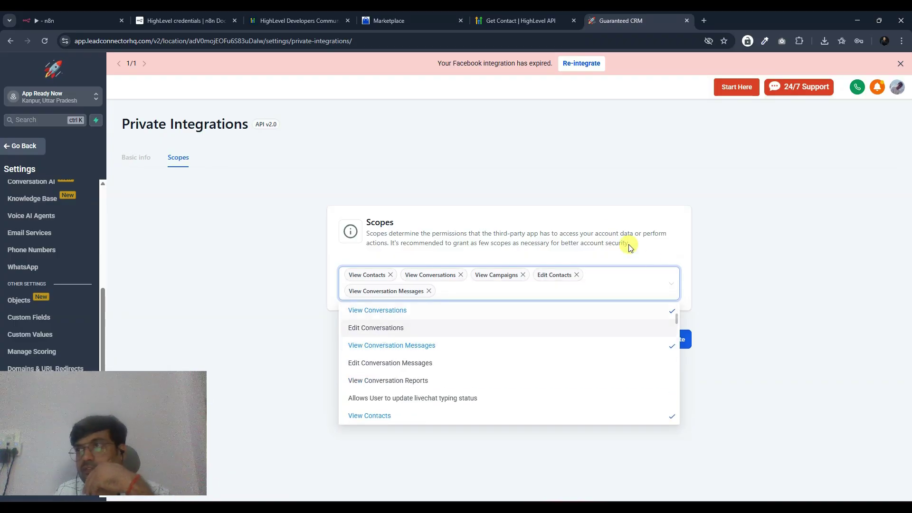
{"action": "left_click", "coordinate": [615, 237]}
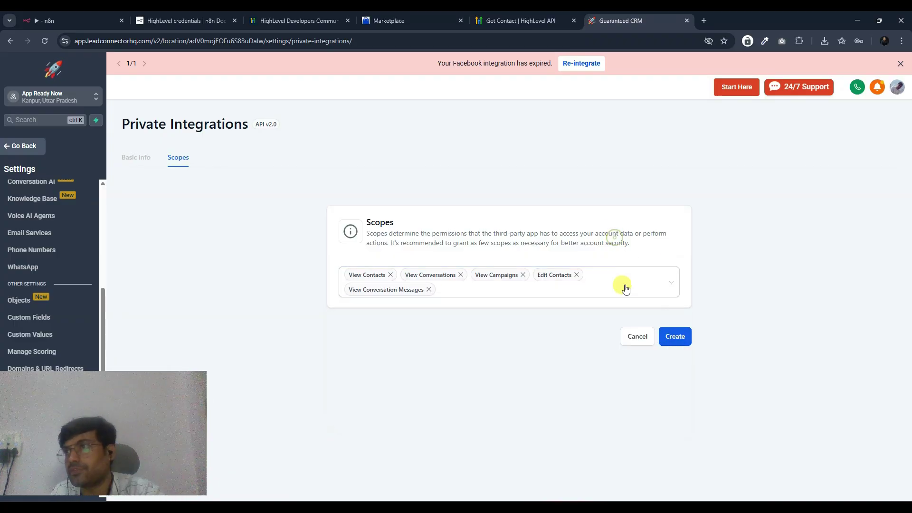
- Create the integration and copy its new access token
{"action": "left_click", "coordinate": [669, 341]}
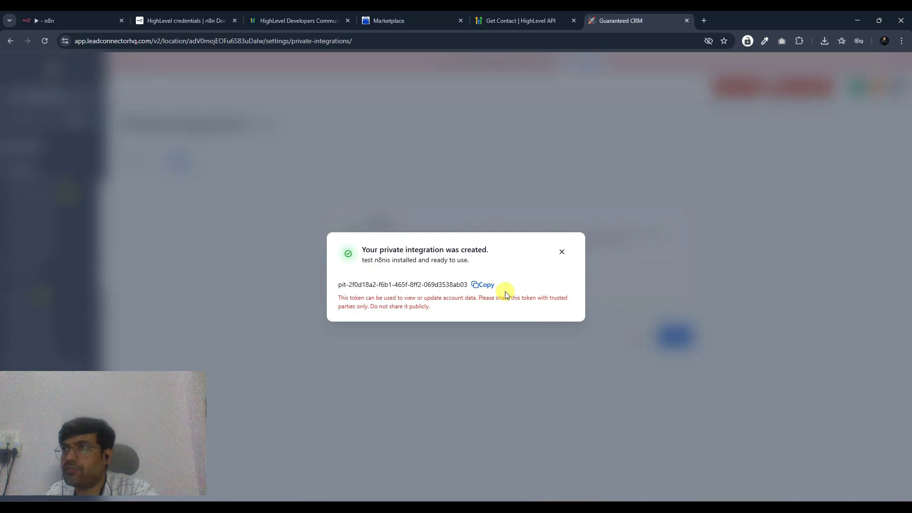
{"action": "left_click", "coordinate": [482, 285]}
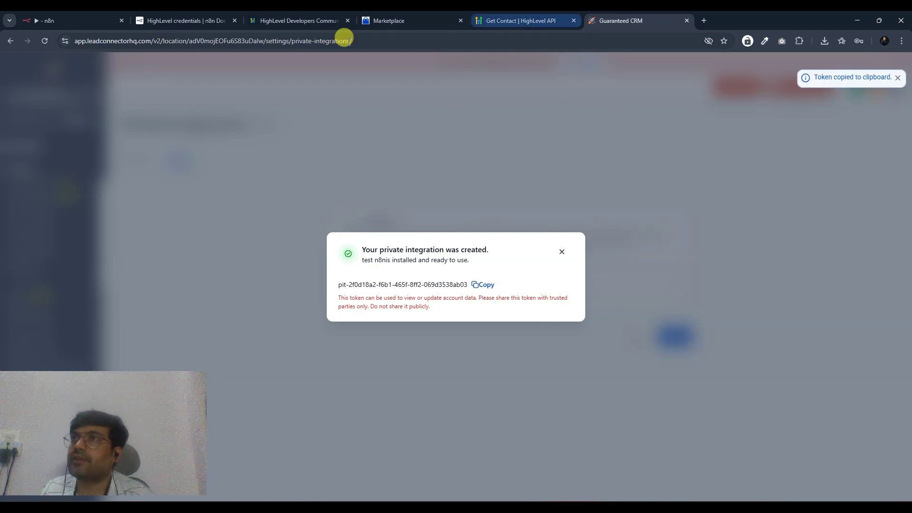
{"action": "left_click", "coordinate": [37, 16]}
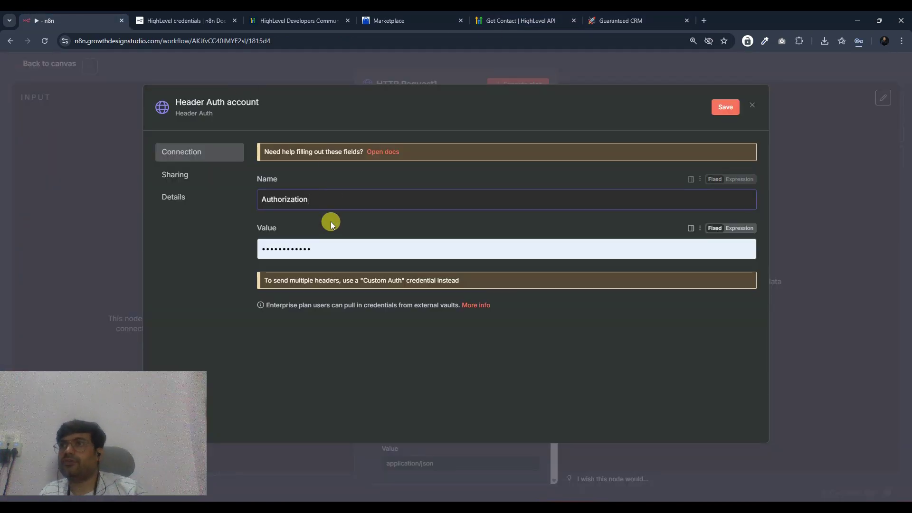
- Replace the header value with an expression of 'Bearer' plus the pasted integration token
{"action": "double_click", "coordinate": [320, 244]}
{"action": "key", "text": "BackSpace"}
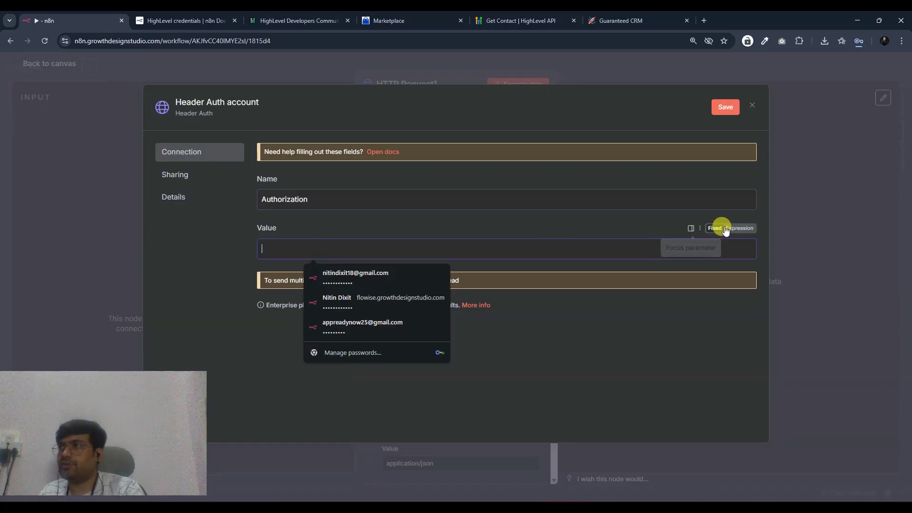
{"action": "left_click", "coordinate": [732, 228]}
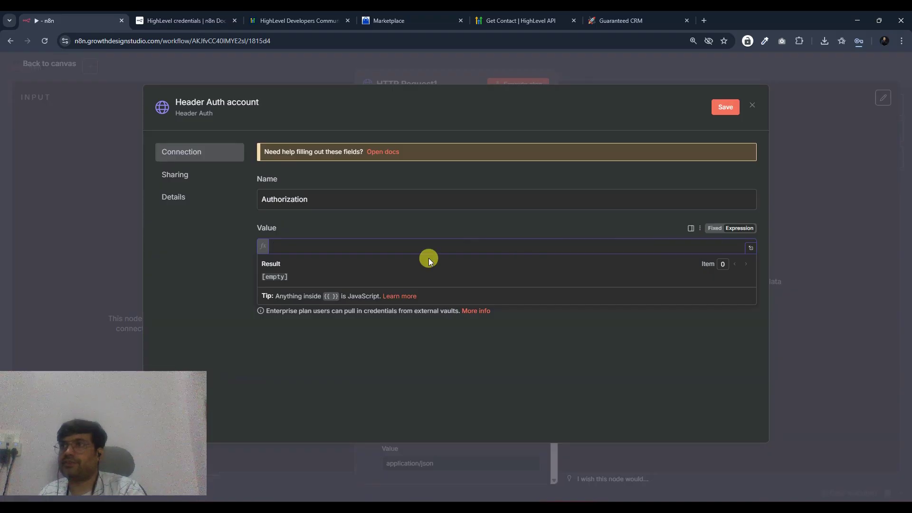
{"action": "type", "text": "Bearer"}
{"action": "key", "text": "ctrl+v"}
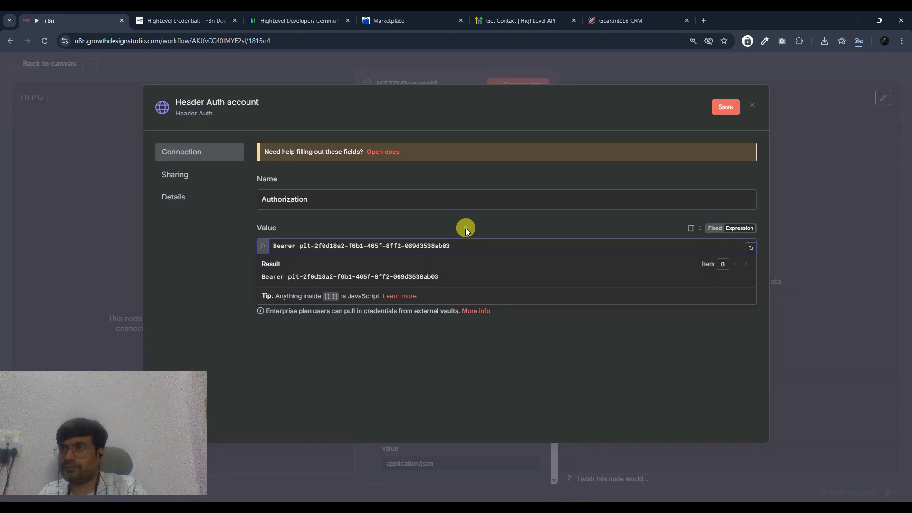
{"action": "left_click", "coordinate": [272, 278]}
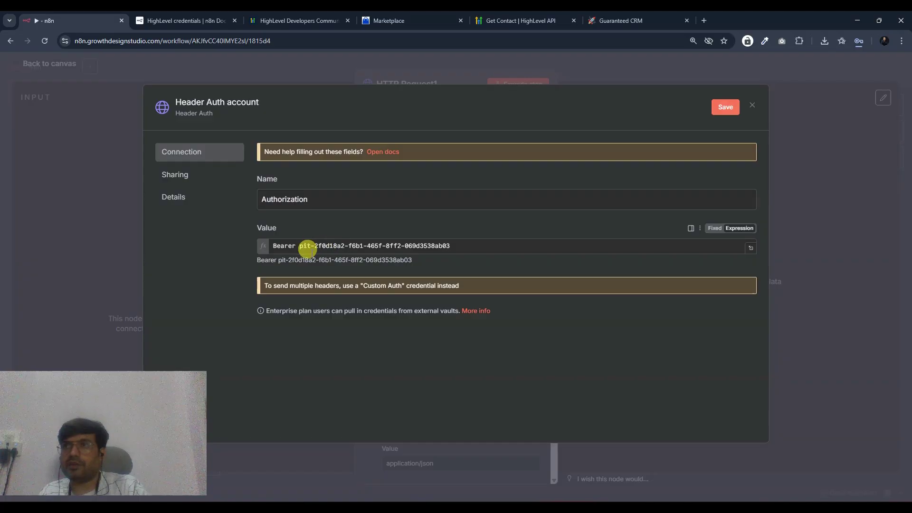
{"action": "left_click", "coordinate": [515, 16]}
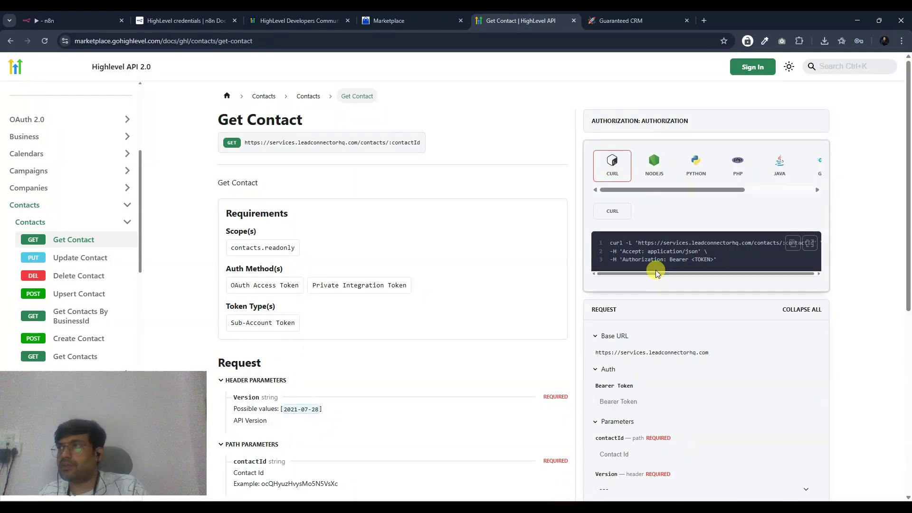
- Check the 'Authorization: Bearer <TOKEN>' header format in the Get Contact cURL sample
{"action": "left_click_drag", "start_coordinate": [719, 259], "coordinate": [630, 257]}
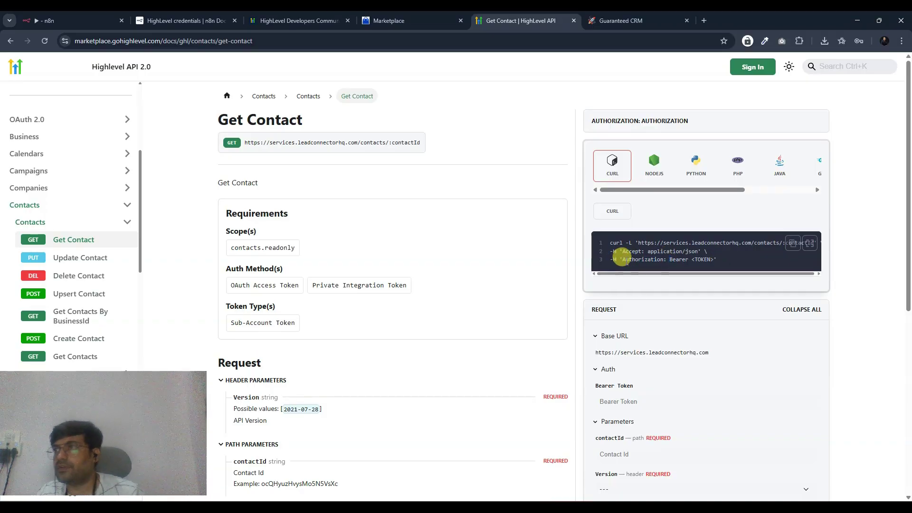
{"action": "left_click", "coordinate": [642, 255]}
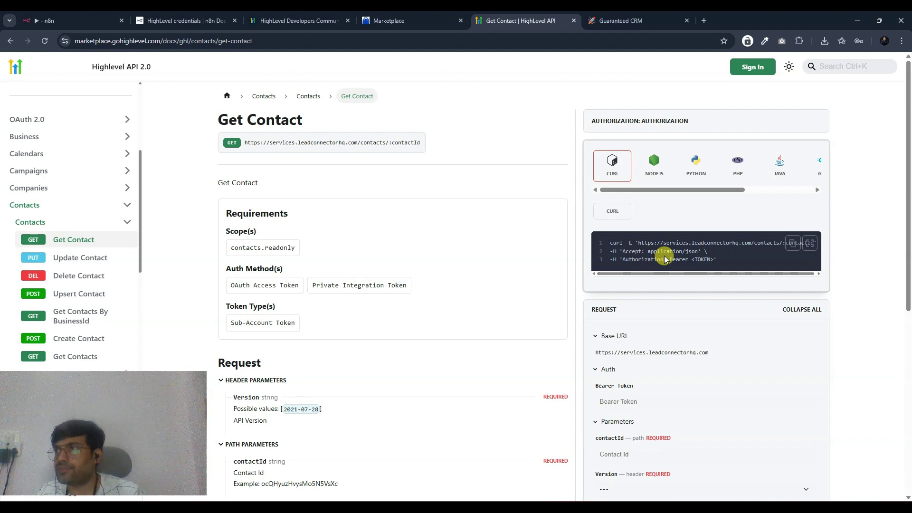
{"action": "left_click_drag", "start_coordinate": [670, 258], "coordinate": [697, 257]}
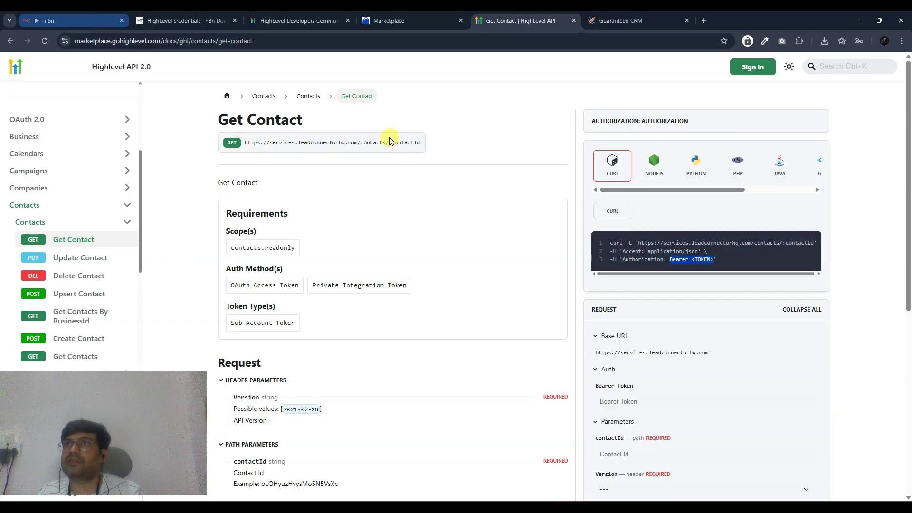
{"action": "left_click", "coordinate": [52, 20]}
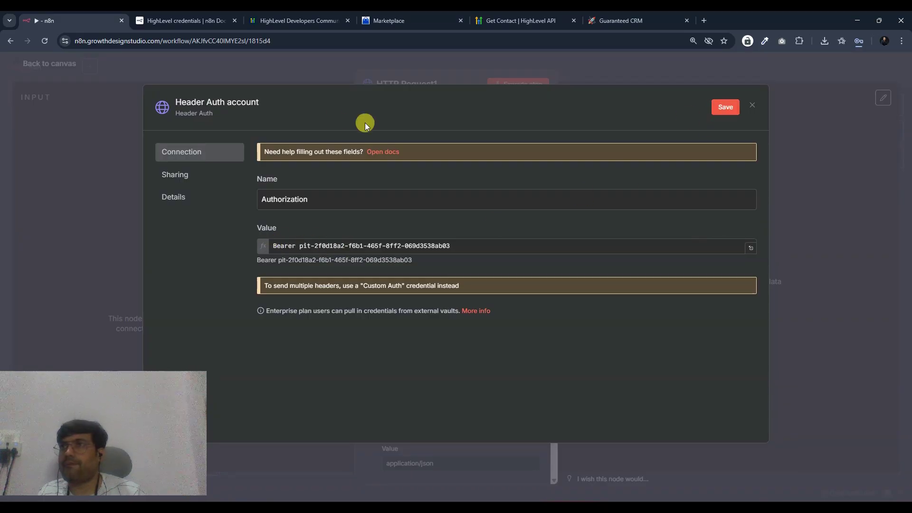
- Rename the header credential to 'GHL 2 Auth', save it and close the dialog
{"action": "left_click", "coordinate": [254, 109]}
{"action": "type", "text": "GHL 2 Auth"}
{"action": "key", "text": "Return"}
{"action": "left_click", "coordinate": [725, 107]}
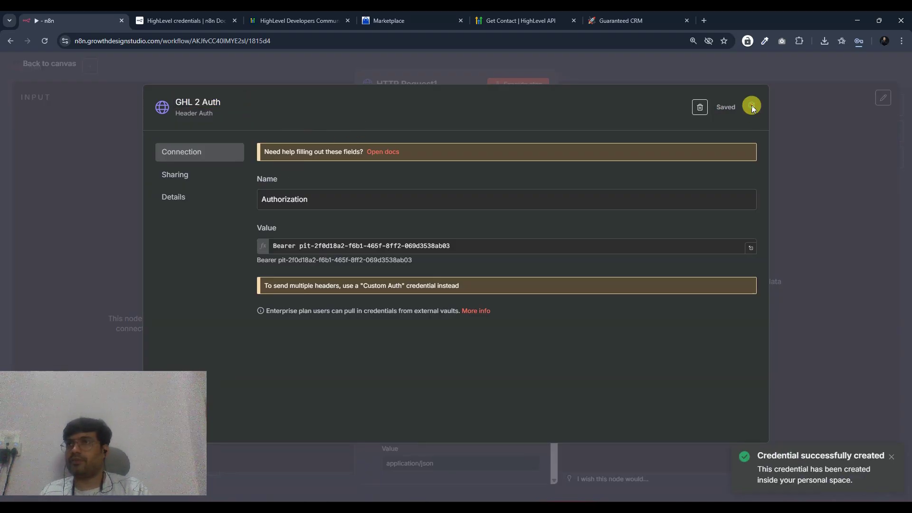
{"action": "left_click", "coordinate": [752, 105]}
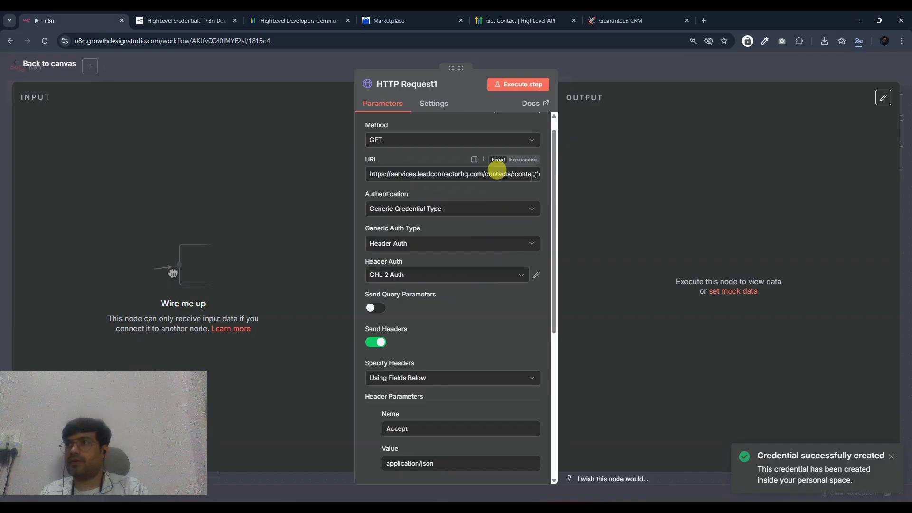
- Select the :contactId part of the request URL
{"action": "scroll", "coordinate": [509, 187], "scroll_direction": "down", "scroll_amount": 1}
{"action": "scroll", "coordinate": [515, 182], "scroll_direction": "up", "scroll_amount": 2}
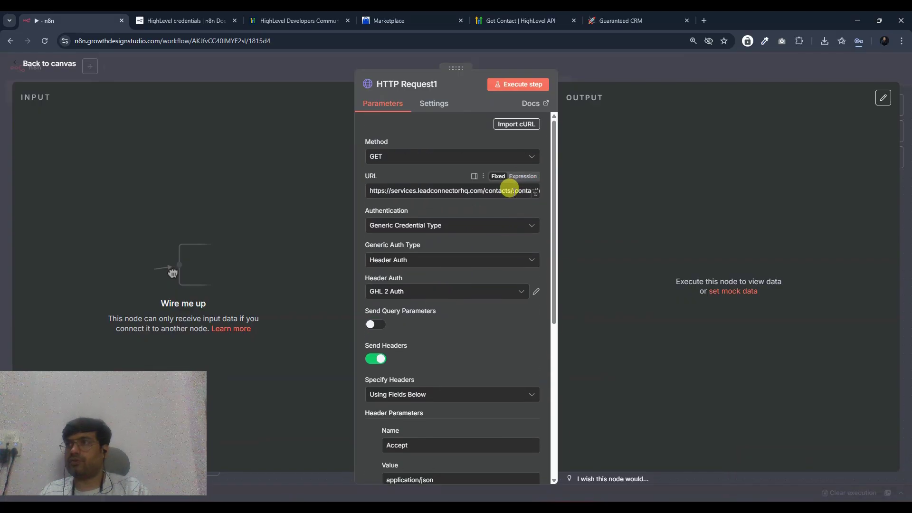
{"action": "left_click_drag", "start_coordinate": [512, 190], "coordinate": [565, 194]}
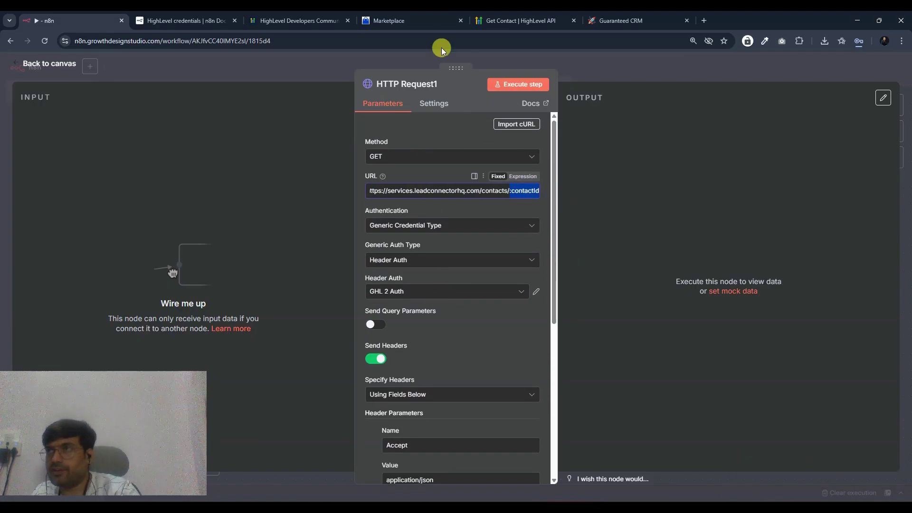
{"action": "left_click", "coordinate": [520, 20]}
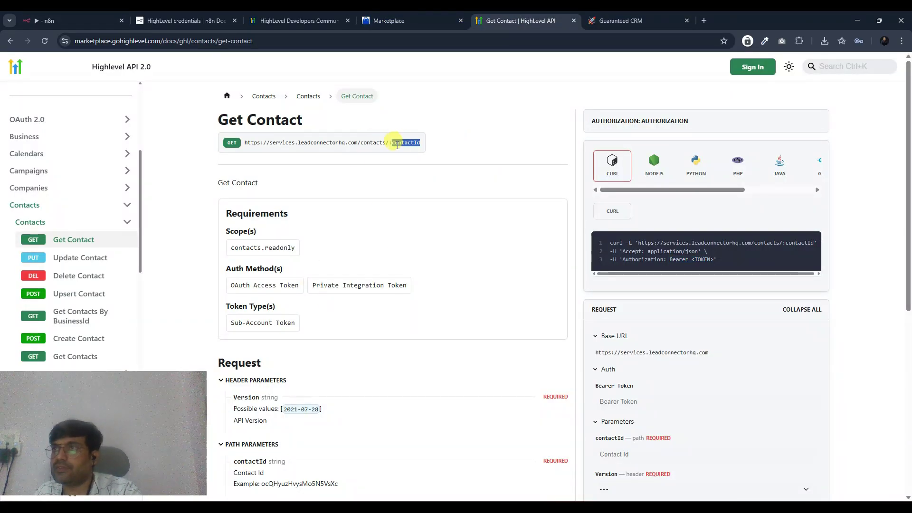
- Copy the Get Contacts endpoint URL and paste it over the HTTP Request URL (/contacts/)
{"action": "scroll", "coordinate": [243, 323], "scroll_direction": "down", "scroll_amount": 3}
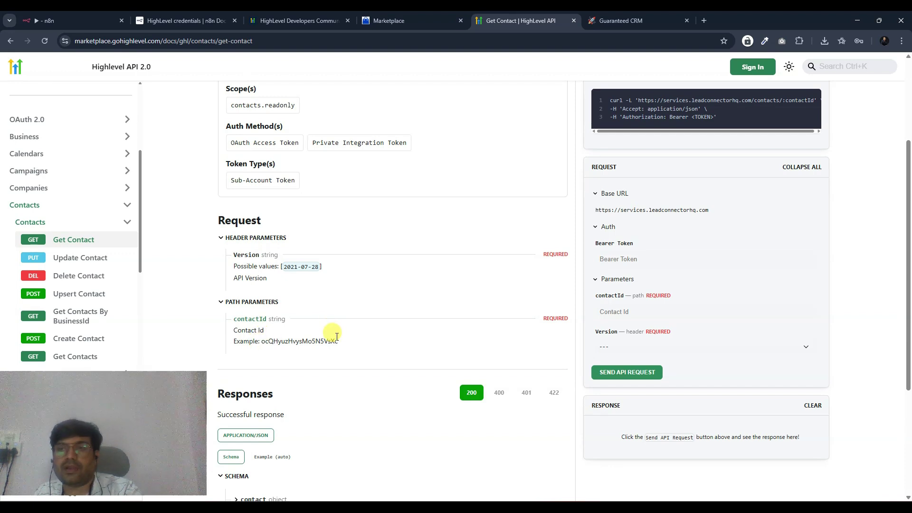
{"action": "scroll", "coordinate": [336, 337], "scroll_direction": "up", "scroll_amount": 3}
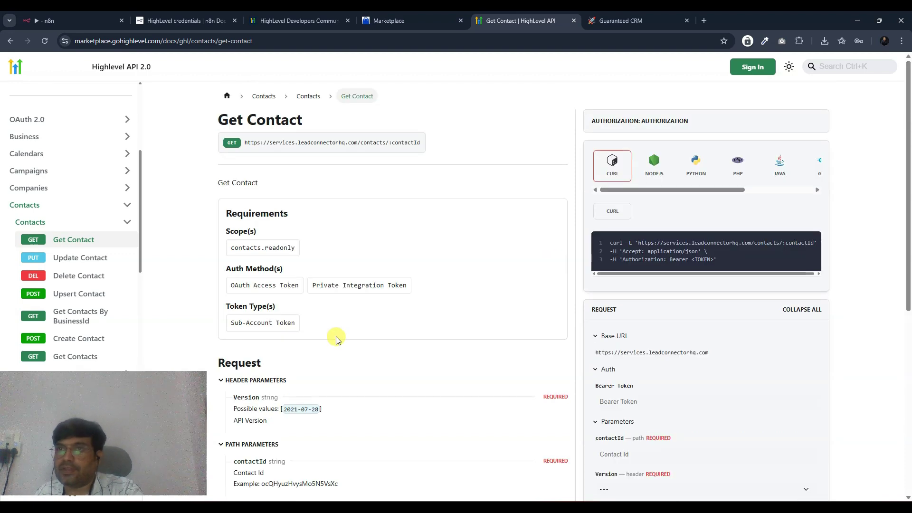
{"action": "scroll", "coordinate": [201, 340], "scroll_direction": "down", "scroll_amount": 3}
{"action": "scroll", "coordinate": [95, 327], "scroll_direction": "down", "scroll_amount": 2}
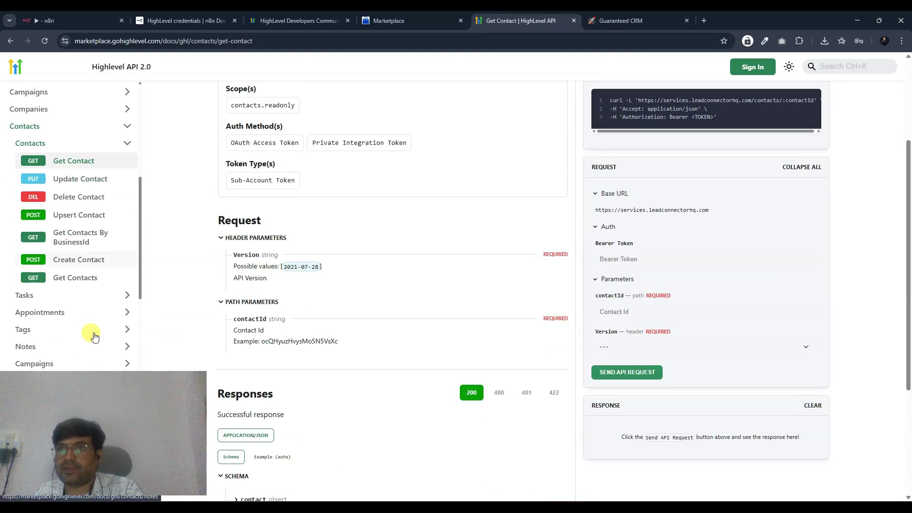
{"action": "left_click", "coordinate": [61, 270]}
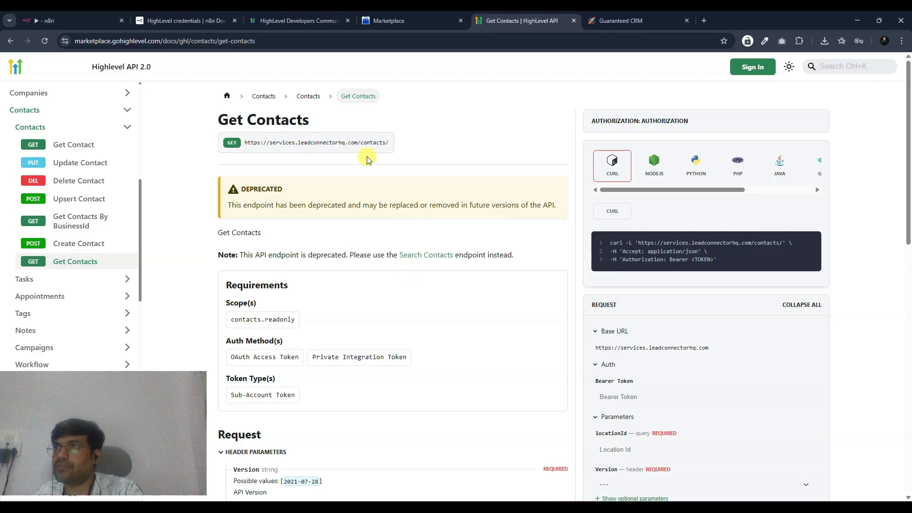
{"action": "left_click_drag", "start_coordinate": [390, 143], "coordinate": [226, 144]}
{"action": "key", "text": "ctrl+1"}
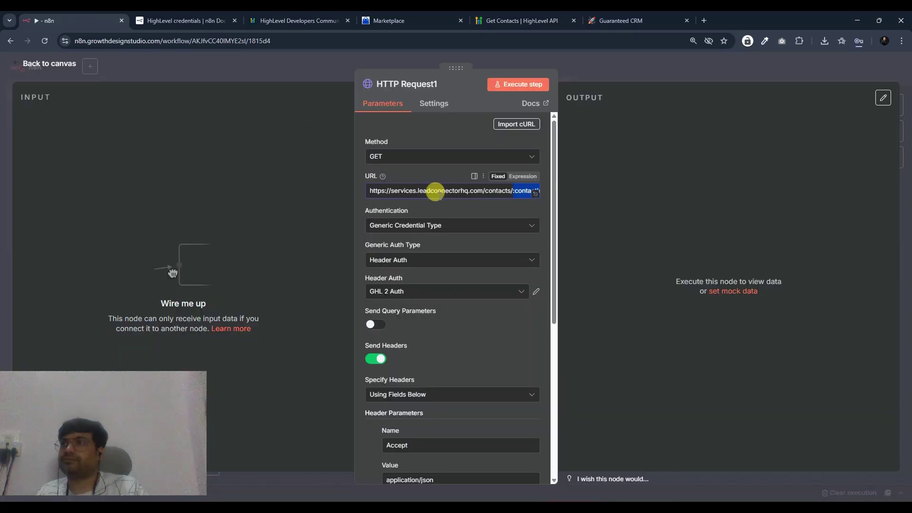
{"action": "key", "text": "ctrl+a"}
{"action": "key", "text": "ctrl+v"}
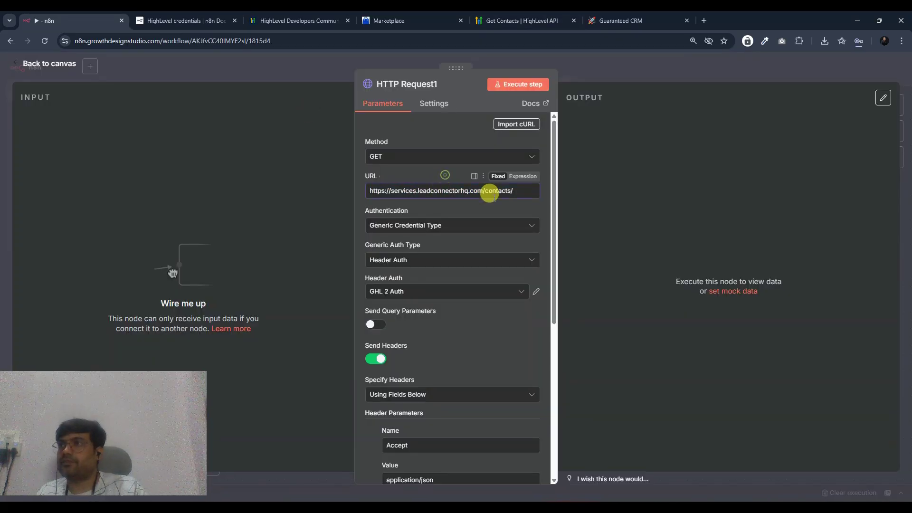
{"action": "left_click", "coordinate": [622, 20]}
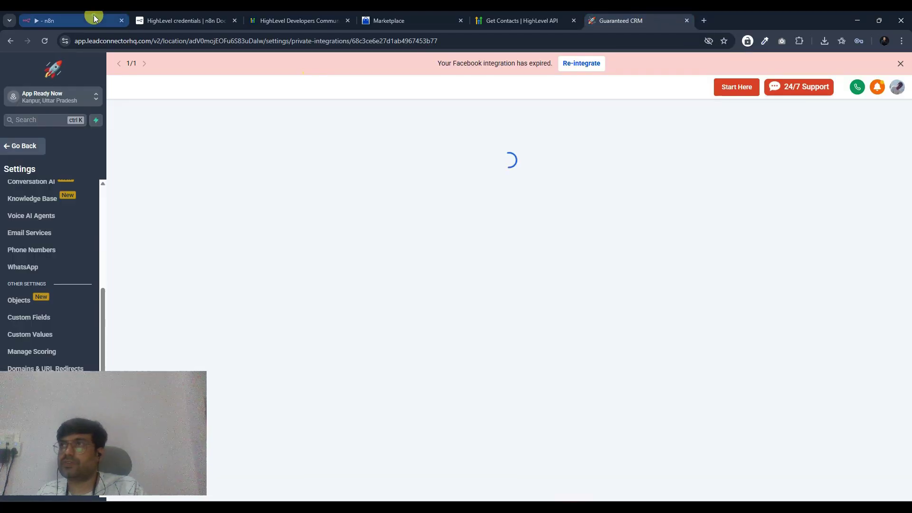
- Set the Get Contacts test request to Version 2021-07-28 and select that value in the cURL sample
{"action": "left_click", "coordinate": [95, 18]}
{"action": "left_click", "coordinate": [503, 20]}
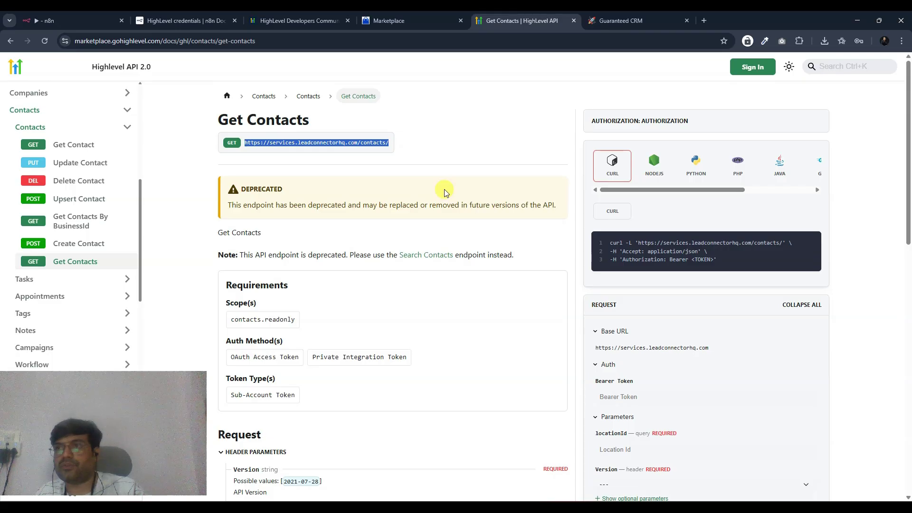
{"action": "scroll", "coordinate": [423, 224], "scroll_direction": "down", "scroll_amount": 3}
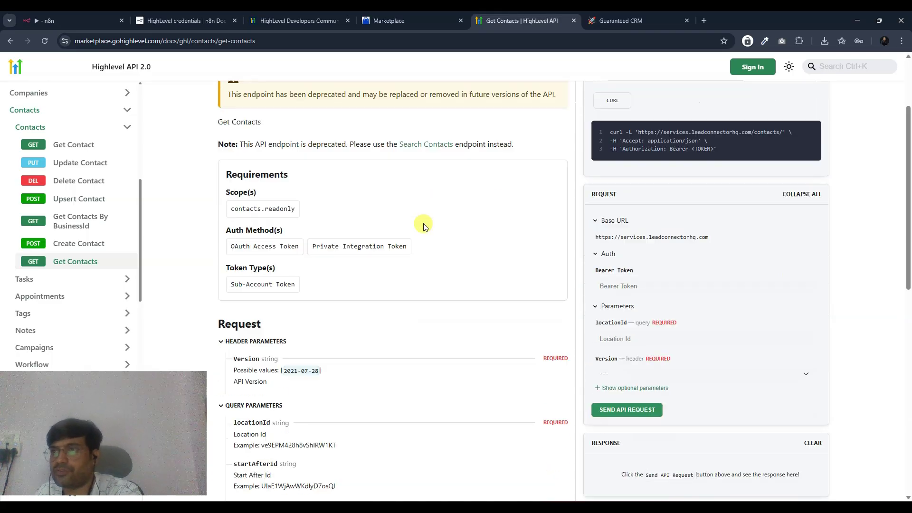
{"action": "scroll", "coordinate": [324, 246], "scroll_direction": "down", "scroll_amount": 2}
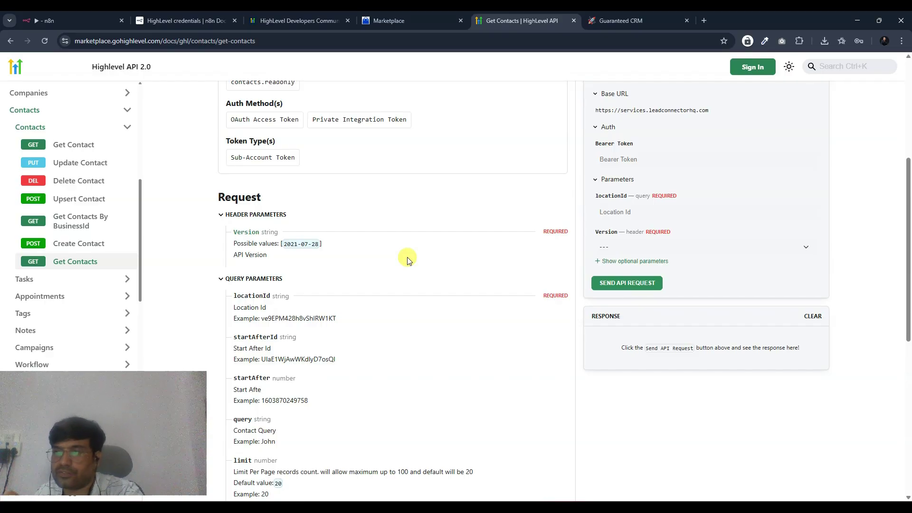
{"action": "scroll", "coordinate": [408, 259], "scroll_direction": "up", "scroll_amount": 4}
{"action": "scroll", "coordinate": [407, 259], "scroll_direction": "down", "scroll_amount": 3}
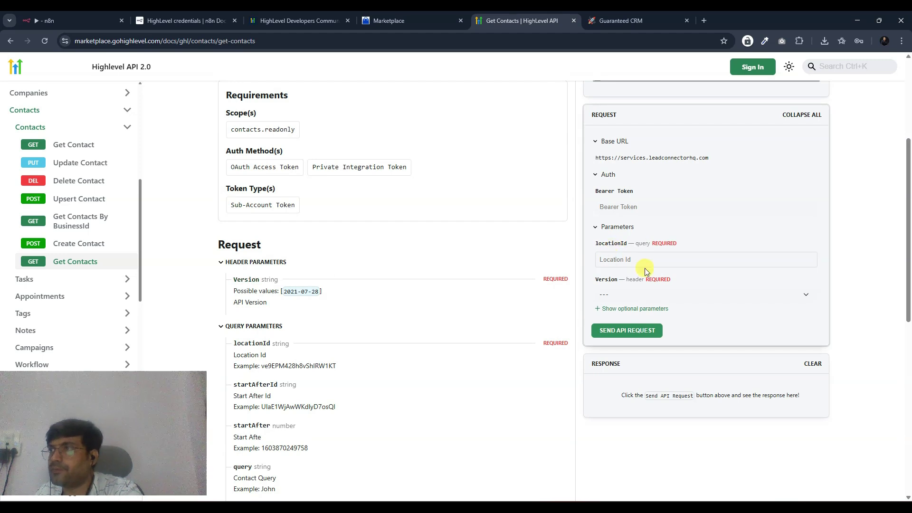
{"action": "left_click", "coordinate": [613, 294]}
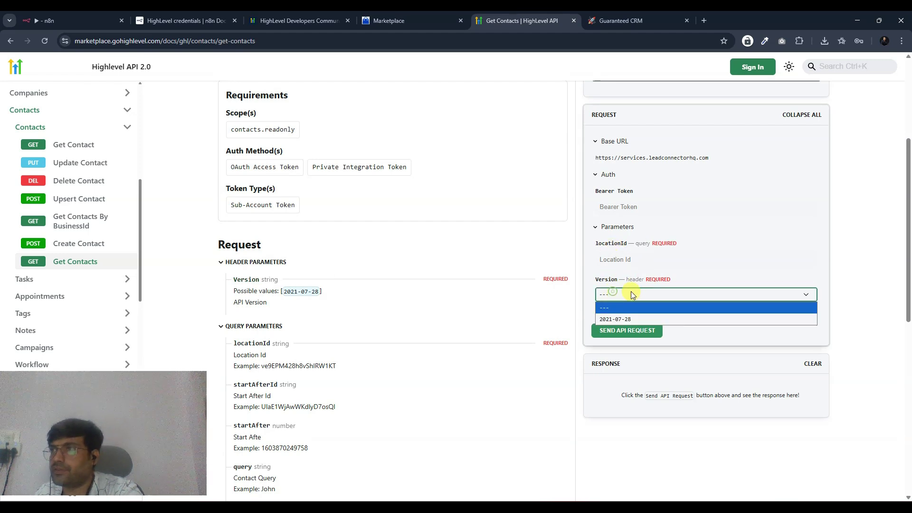
{"action": "left_click", "coordinate": [618, 316]}
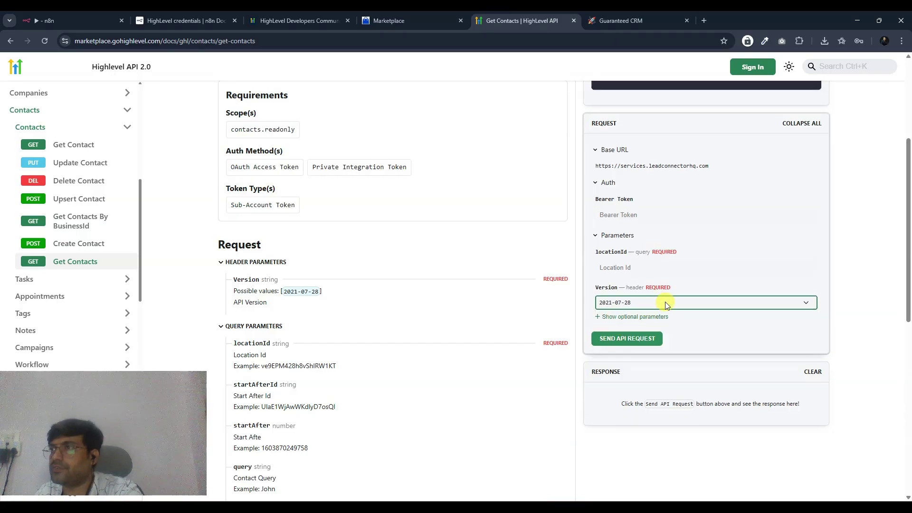
{"action": "scroll", "coordinate": [659, 325], "scroll_direction": "up", "scroll_amount": 3}
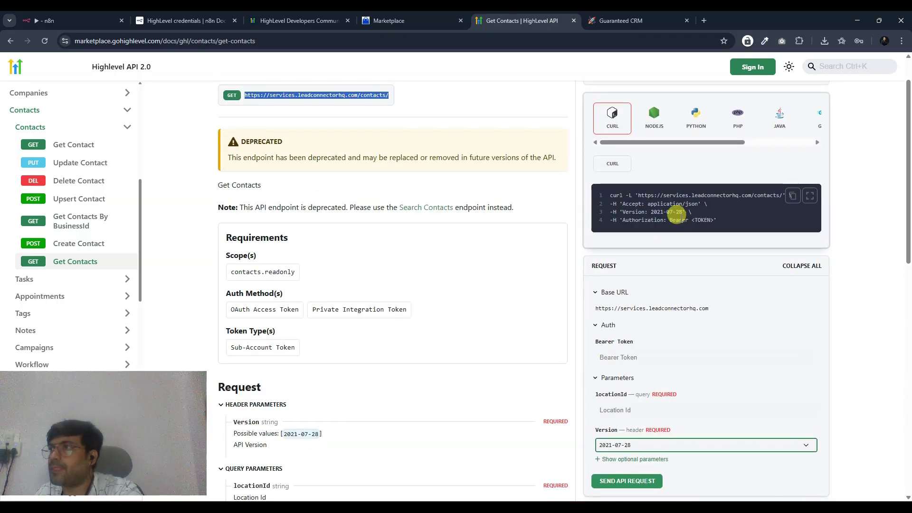
{"action": "left_click_drag", "start_coordinate": [682, 211], "coordinate": [616, 212]}
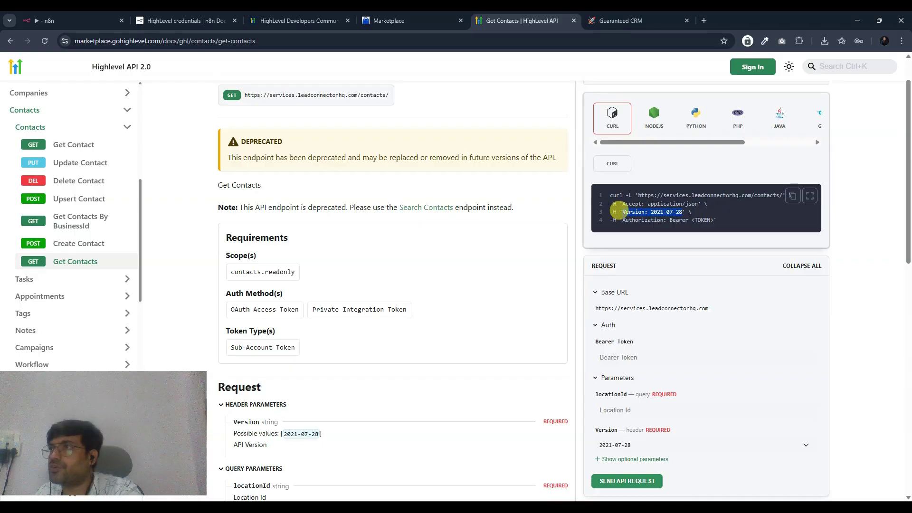
{"action": "left_click", "coordinate": [650, 210]}
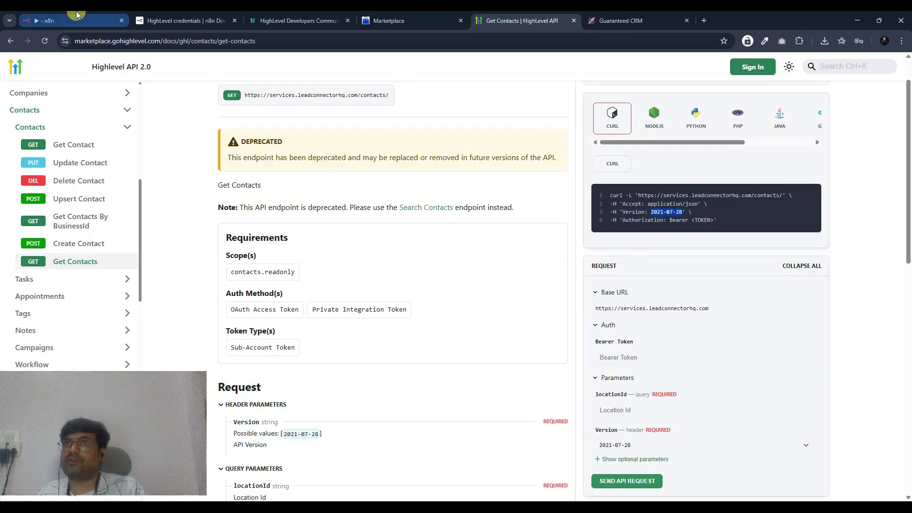
- Add a second header parameter named Version to the HTTP Request1 node
{"action": "left_click", "coordinate": [107, 21]}
{"action": "scroll", "coordinate": [439, 308], "scroll_direction": "down", "scroll_amount": 4}
{"action": "scroll", "coordinate": [425, 227], "scroll_direction": "up", "scroll_amount": 3}
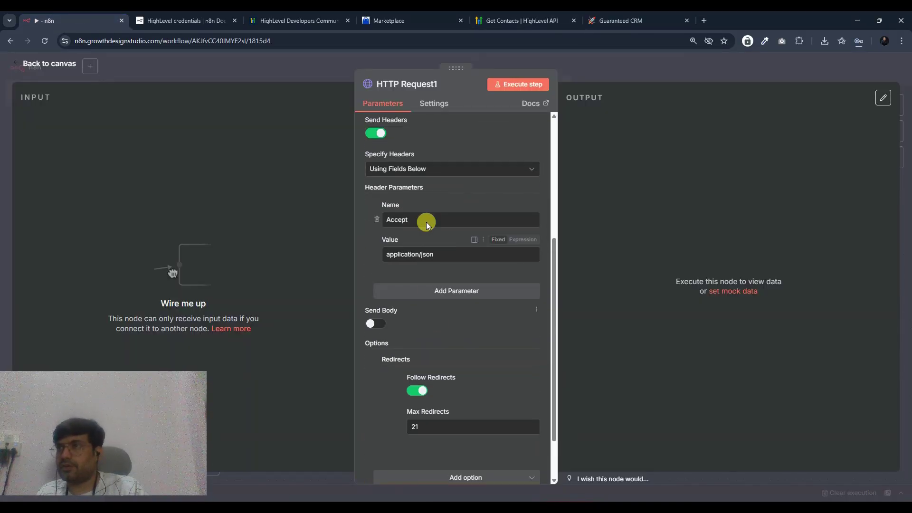
{"action": "scroll", "coordinate": [418, 190], "scroll_direction": "down", "scroll_amount": 2}
{"action": "scroll", "coordinate": [427, 315], "scroll_direction": "down", "scroll_amount": 2}
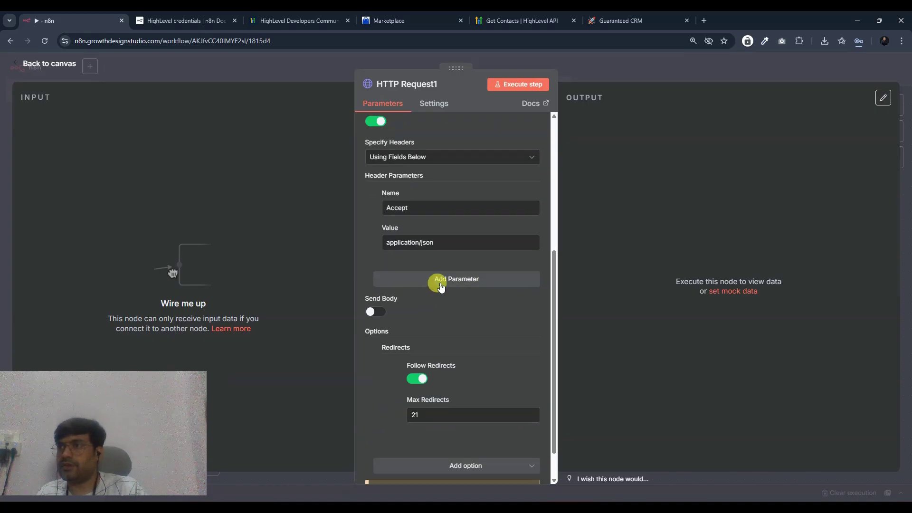
{"action": "left_click", "coordinate": [440, 285]}
{"action": "type", "text": "V"}
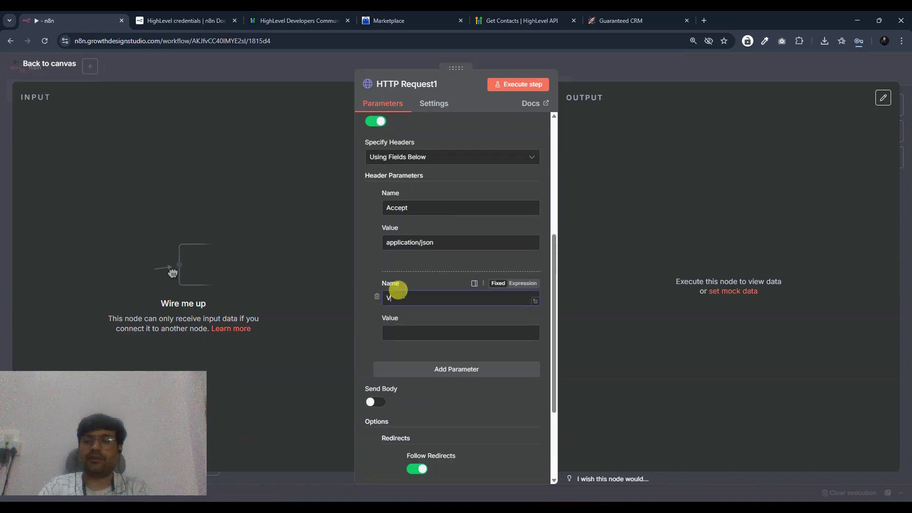
{"action": "type", "text": "ersion"}
{"action": "left_click", "coordinate": [622, 20]}
{"action": "left_click", "coordinate": [547, 21]}
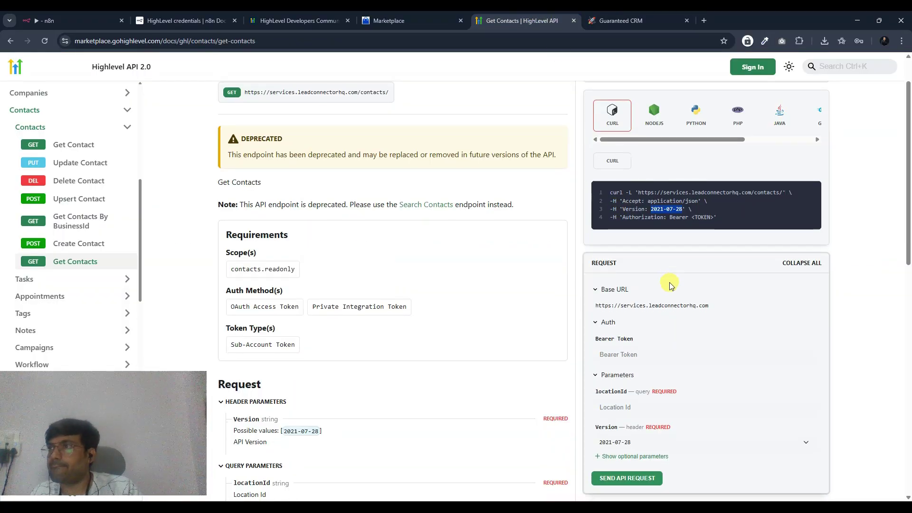
- Copy the sub-account's location ID from the HighLevel account settings
{"action": "scroll", "coordinate": [668, 282], "scroll_direction": "down", "scroll_amount": 2}
{"action": "left_click", "coordinate": [637, 316]}
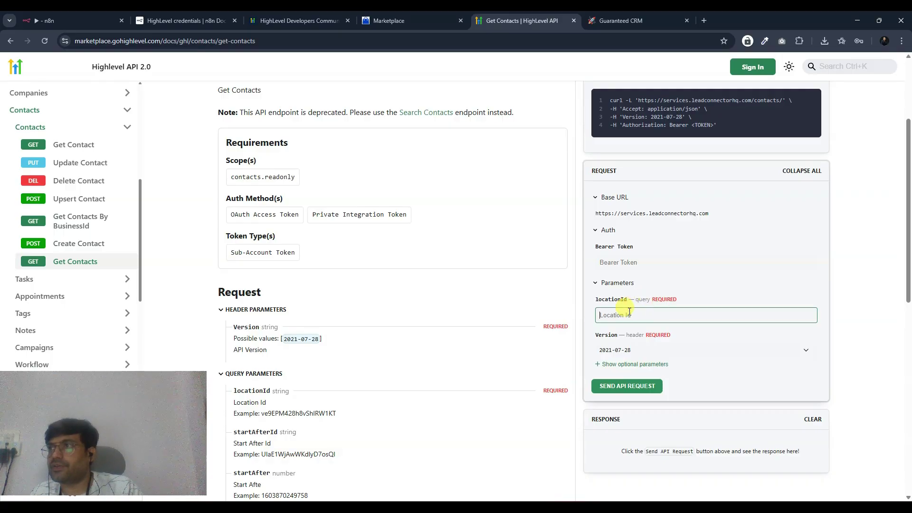
{"action": "key", "text": "ctrl+Tab"}
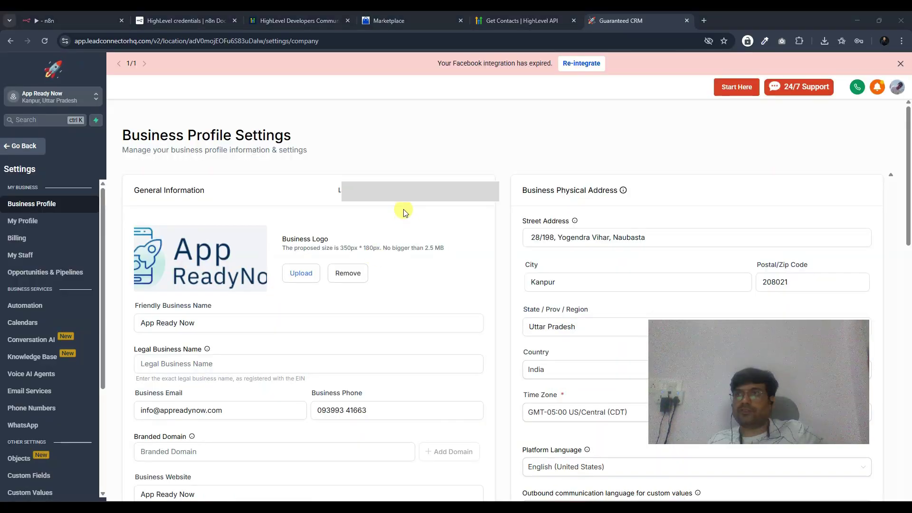
{"action": "scroll", "coordinate": [53, 332], "scroll_direction": "down", "scroll_amount": 3}
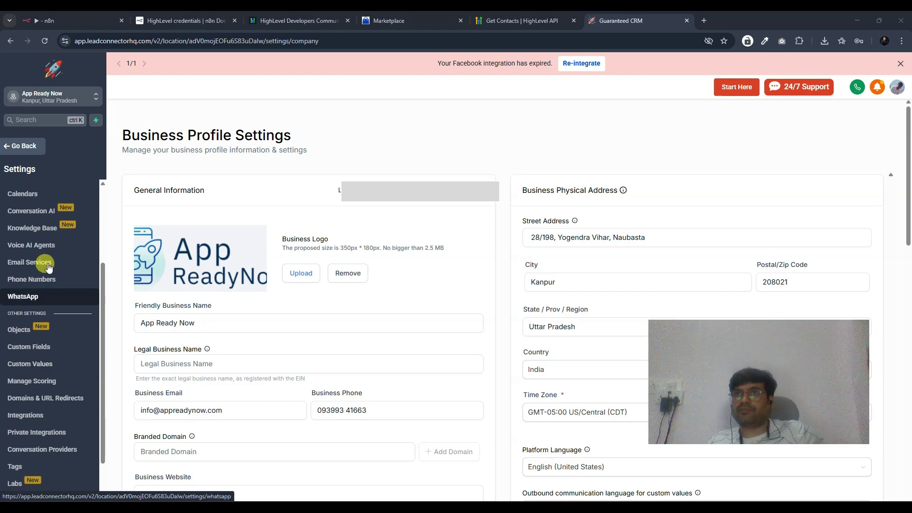
{"action": "left_click", "coordinate": [475, 192]}
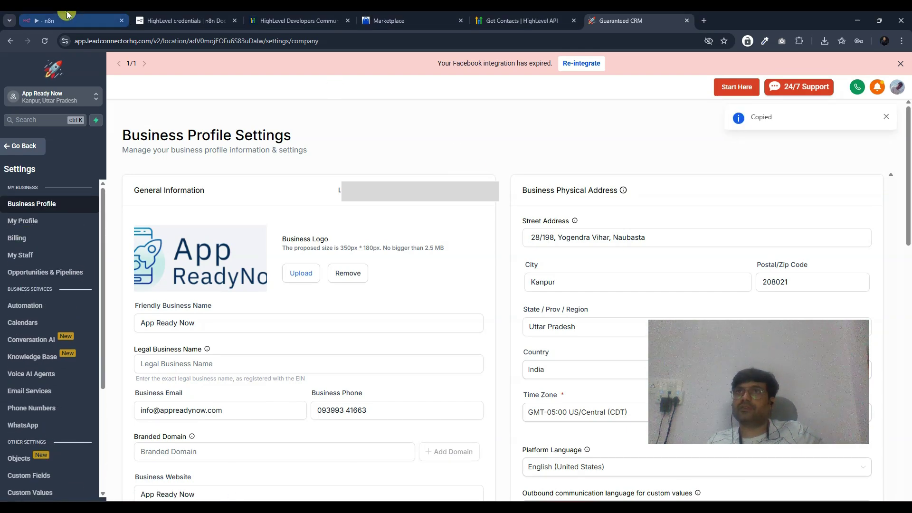
{"action": "left_click", "coordinate": [71, 20]}
{"action": "scroll", "coordinate": [418, 251], "scroll_direction": "up", "scroll_amount": 6}
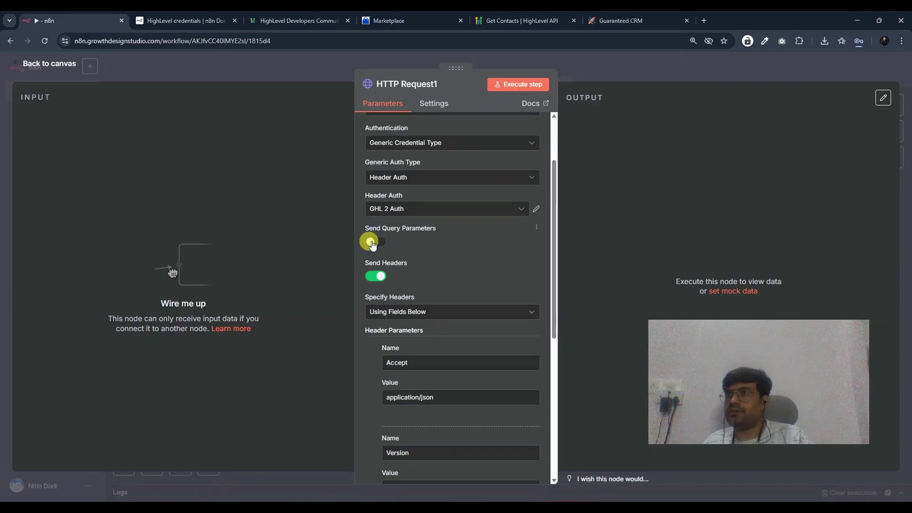
- Enable query parameters and add locationId with the copied location ID as its value
{"action": "left_click", "coordinate": [372, 242]}
{"action": "left_click", "coordinate": [400, 327]}
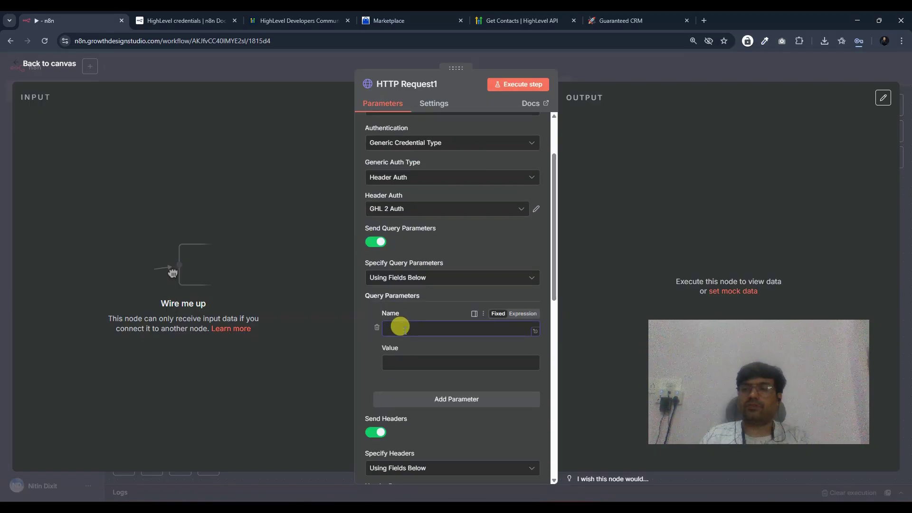
{"action": "left_click", "coordinate": [523, 20]}
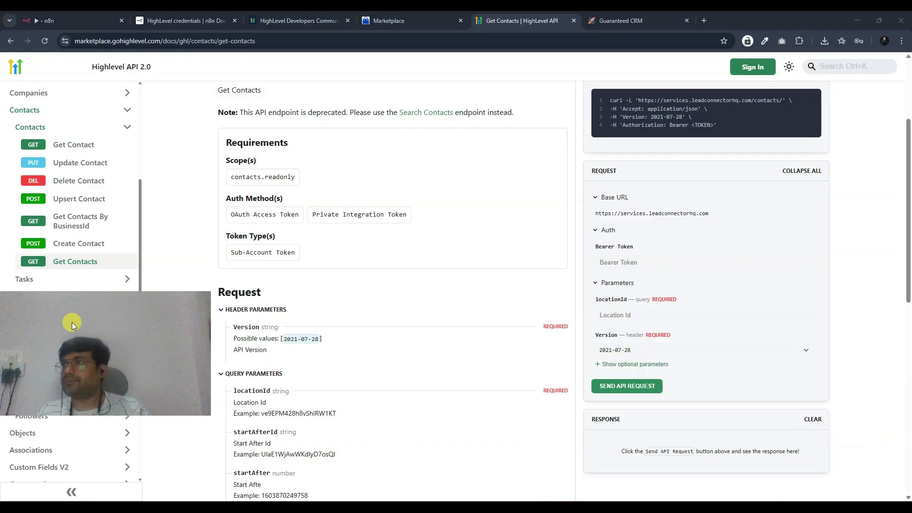
{"action": "left_click_drag", "start_coordinate": [625, 300], "coordinate": [594, 301]}
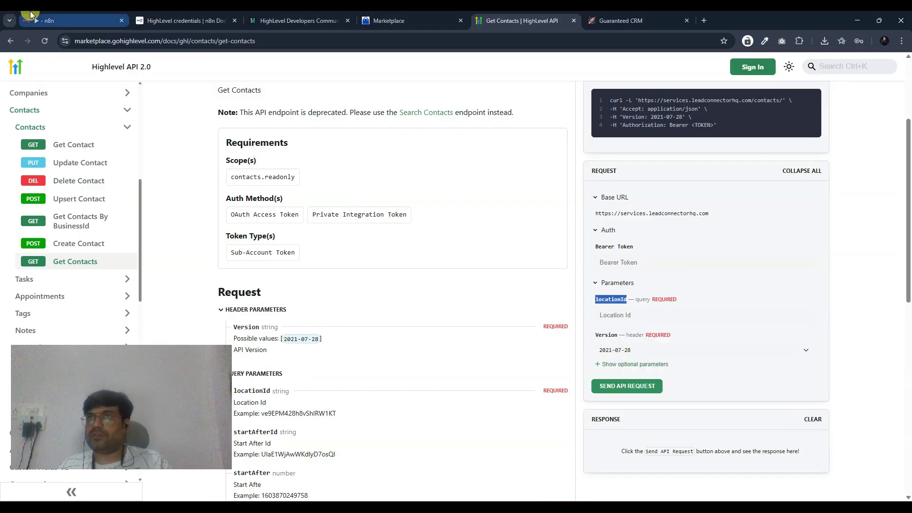
{"action": "left_click", "coordinate": [47, 20]}
{"action": "left_click", "coordinate": [392, 327]}
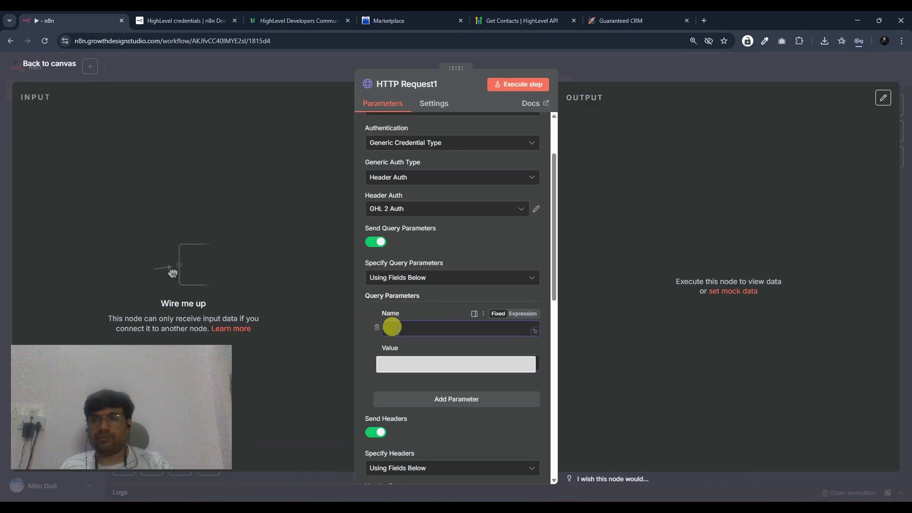
{"action": "key", "text": "ctrl+v"}
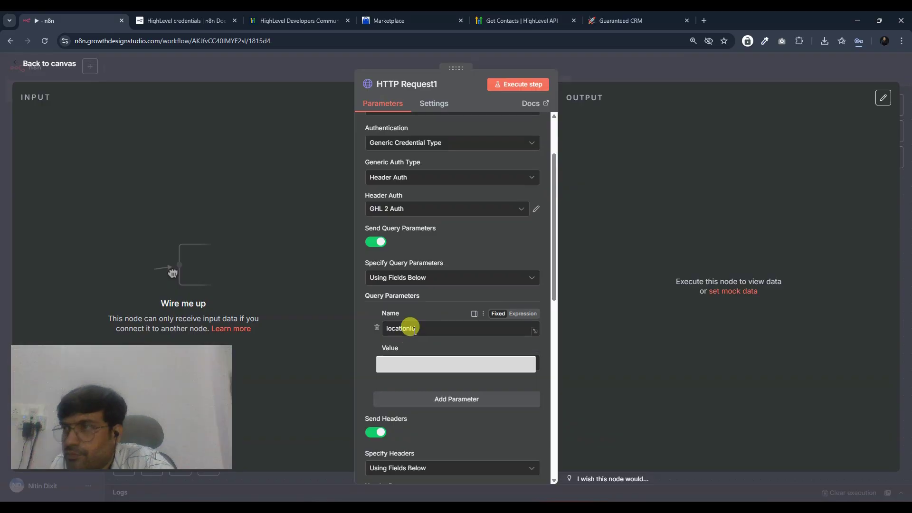
{"action": "key", "text": "ctrl+v"}
{"action": "scroll", "coordinate": [434, 323], "scroll_direction": "down", "scroll_amount": 5}
{"action": "scroll", "coordinate": [436, 325], "scroll_direction": "up", "scroll_amount": 10}
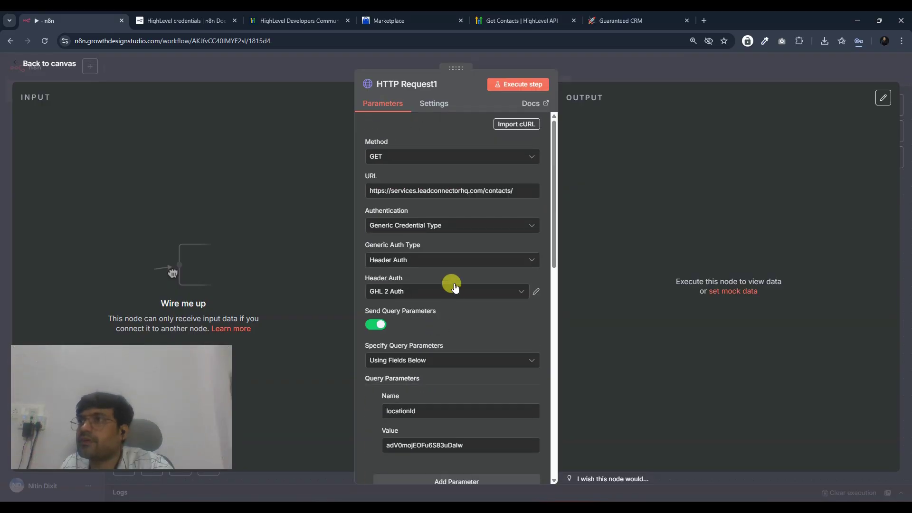
- Execute HTTP Request1 to fetch the HighLevel contacts and review the output
{"action": "left_click", "coordinate": [520, 85]}
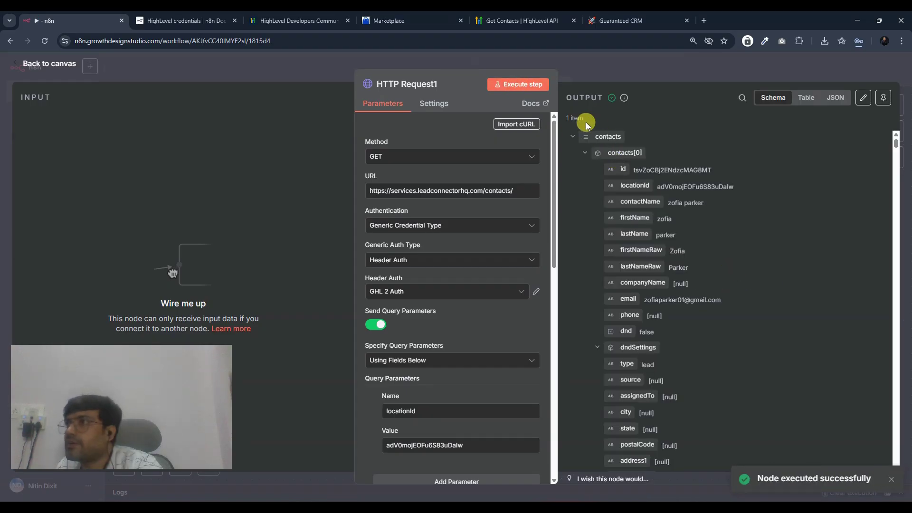
{"action": "scroll", "coordinate": [424, 298], "scroll_direction": "down", "scroll_amount": 6}
{"action": "scroll", "coordinate": [698, 183], "scroll_direction": "down", "scroll_amount": 8}
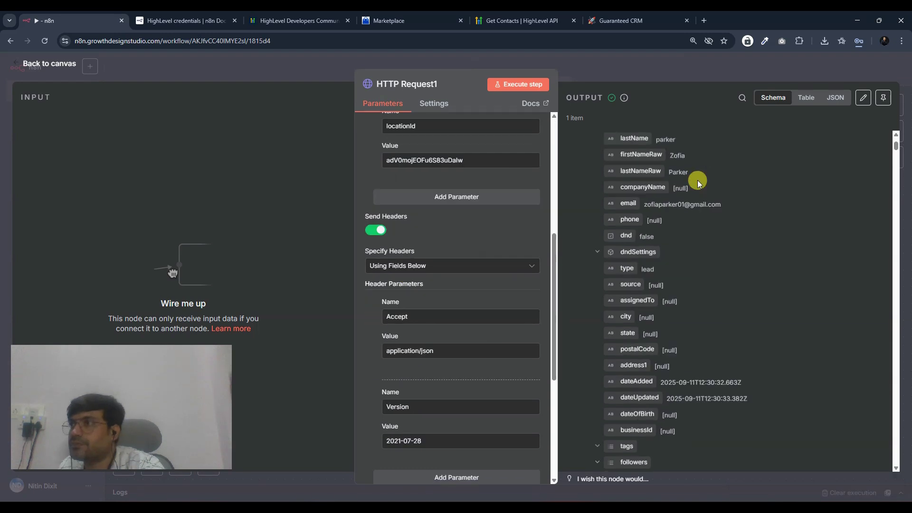
{"action": "scroll", "coordinate": [669, 267], "scroll_direction": "down", "scroll_amount": 1}
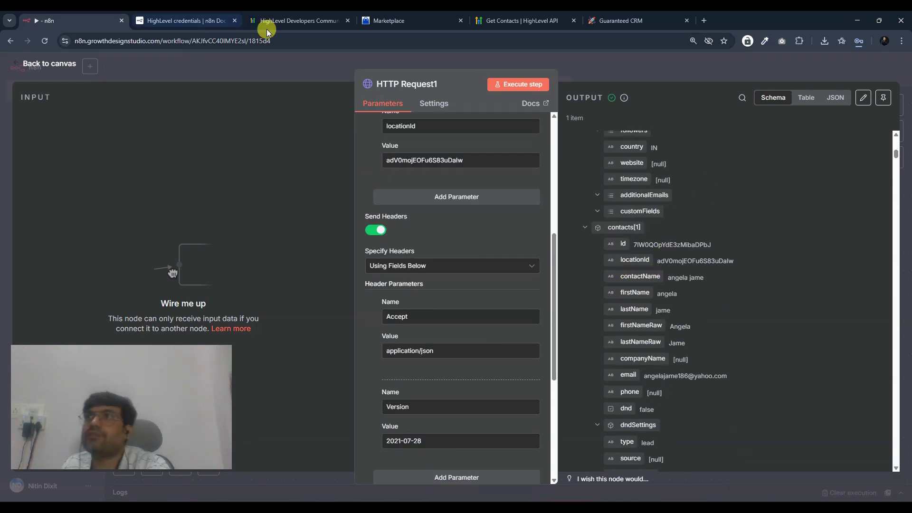
- Compare the returned contacts with the Get Contacts API docs, then go back to the canvas
{"action": "left_click", "coordinate": [498, 20]}
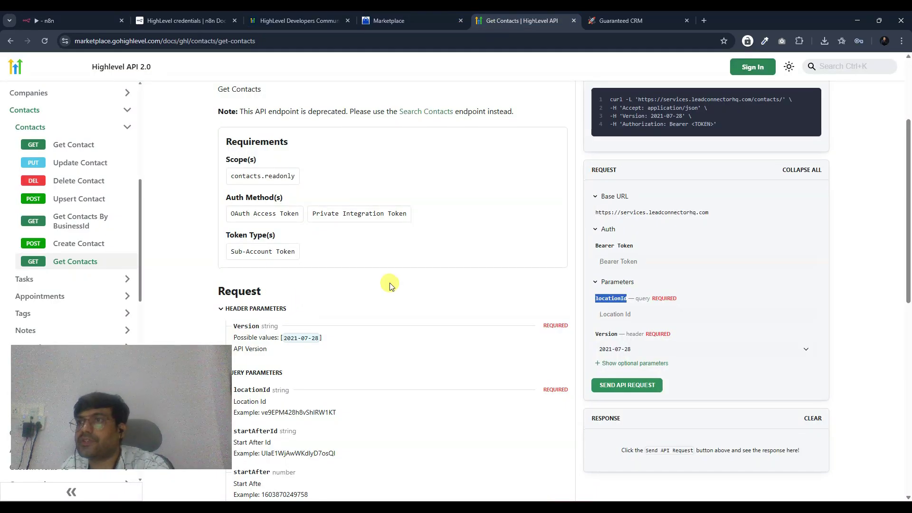
{"action": "scroll", "coordinate": [294, 303], "scroll_direction": "down", "scroll_amount": 6}
{"action": "scroll", "coordinate": [291, 295], "scroll_direction": "down", "scroll_amount": 2}
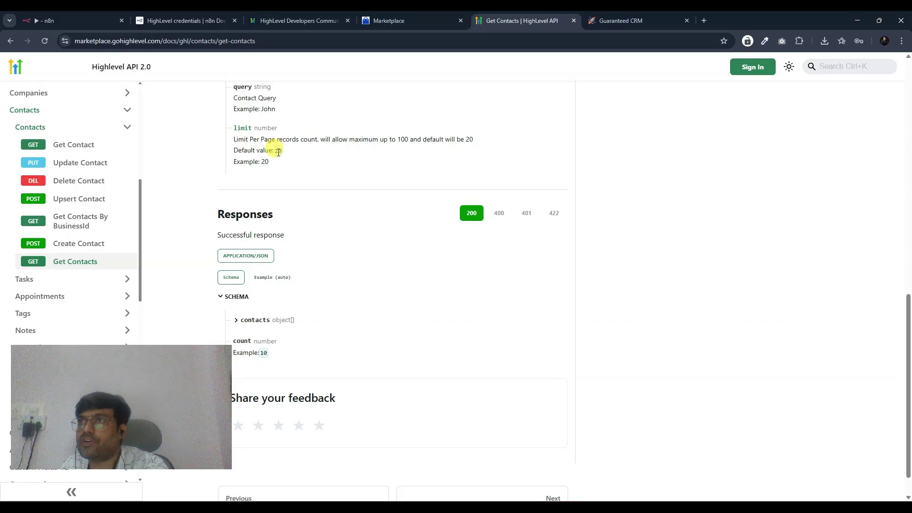
{"action": "left_click", "coordinate": [76, 19]}
{"action": "scroll", "coordinate": [629, 236], "scroll_direction": "down", "scroll_amount": 10}
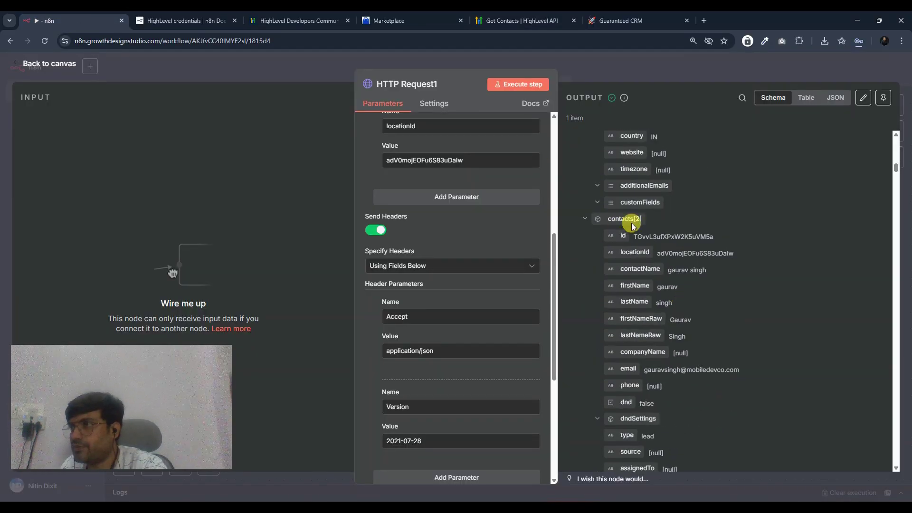
{"action": "scroll", "coordinate": [592, 311], "scroll_direction": "up", "scroll_amount": 10}
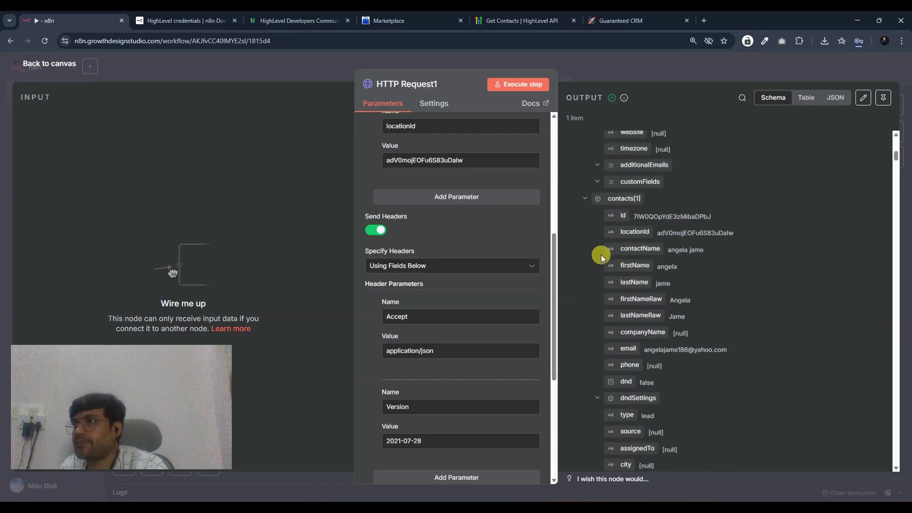
{"action": "scroll", "coordinate": [594, 308], "scroll_direction": "down", "scroll_amount": 5}
{"action": "left_click", "coordinate": [630, 71]}
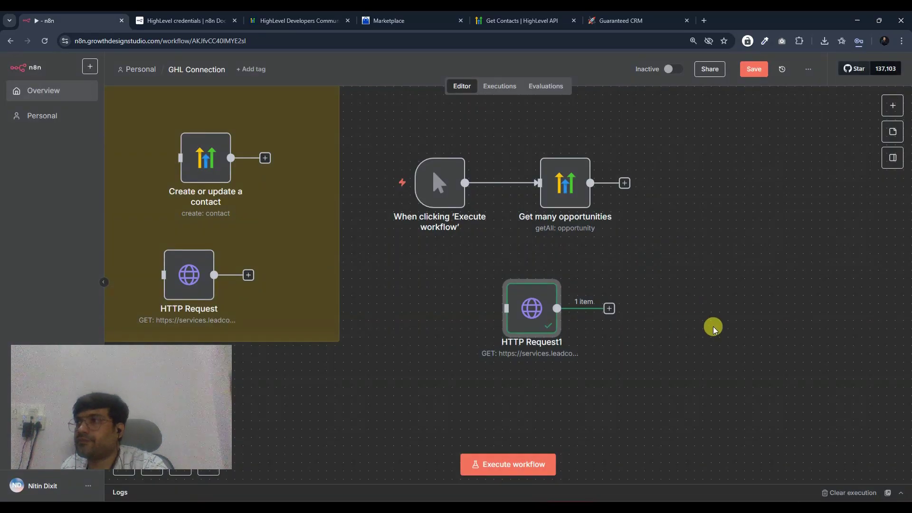
- Add a Split Out node after HTTP Request1 by searching 'spli'
{"action": "scroll", "coordinate": [571, 308], "scroll_direction": "right", "scroll_amount": 3}
{"action": "left_click", "coordinate": [534, 300]}
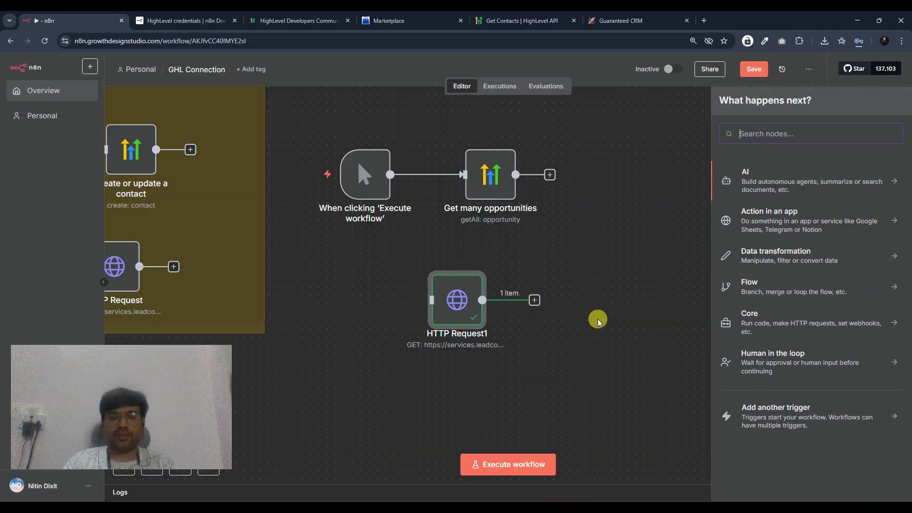
{"action": "type", "text": "spli"}
{"action": "left_click_drag", "start_coordinate": [789, 188], "coordinate": [551, 312]}
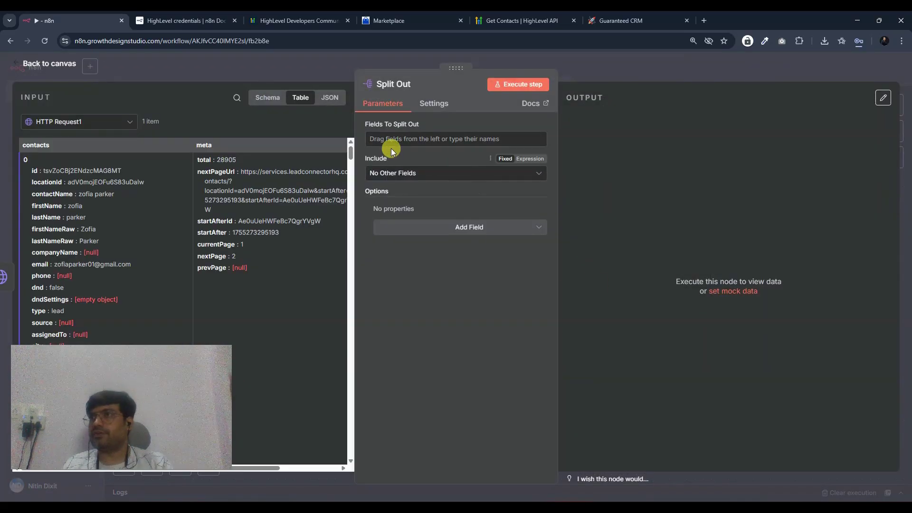
- Split out the contacts field and execute the node to get 20 items
{"action": "scroll", "coordinate": [84, 189], "scroll_direction": "down", "scroll_amount": 7}
{"action": "scroll", "coordinate": [84, 189], "scroll_direction": "up", "scroll_amount": 8}
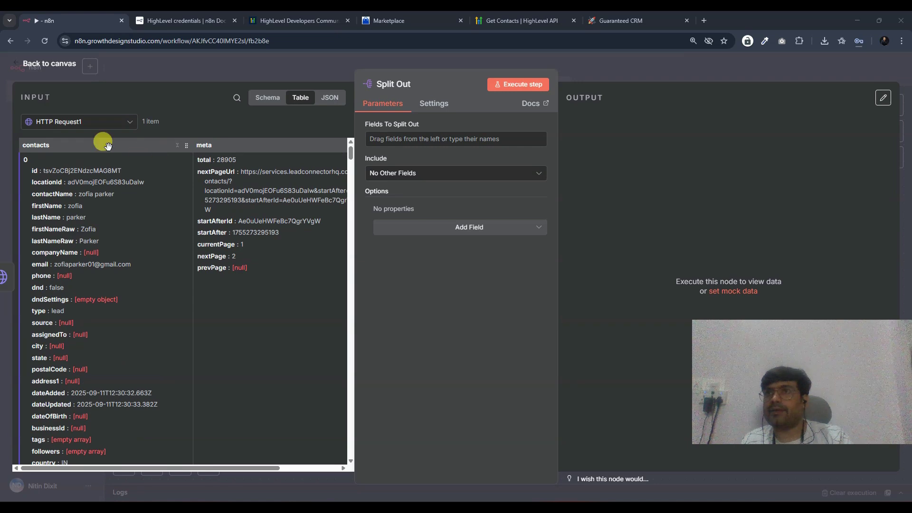
{"action": "left_click", "coordinate": [268, 97]}
{"action": "left_click_drag", "start_coordinate": [57, 148], "coordinate": [389, 141]}
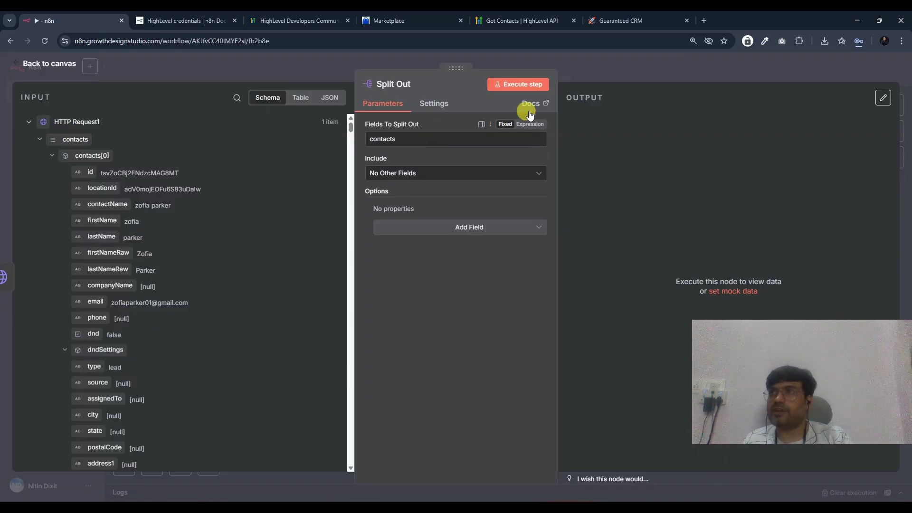
{"action": "left_click", "coordinate": [532, 84]}
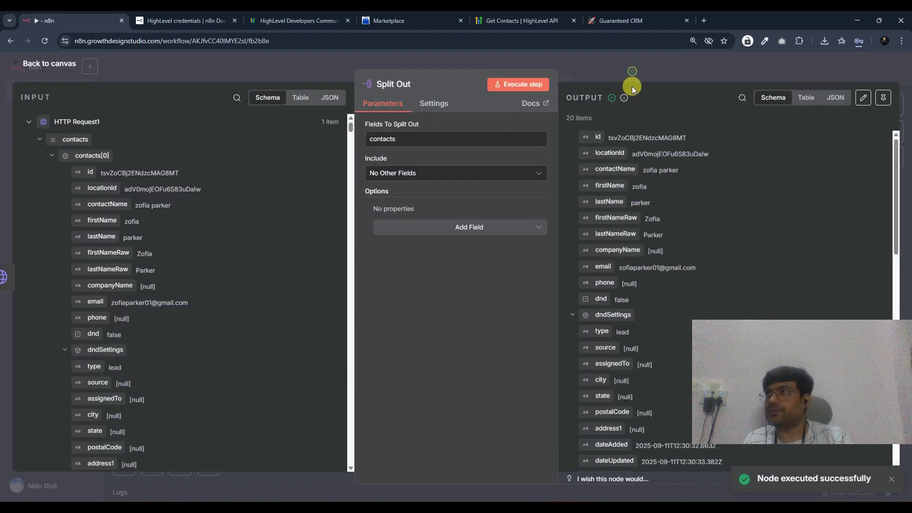
{"action": "left_click", "coordinate": [632, 86]}
{"action": "scroll", "coordinate": [546, 329], "scroll_direction": "right", "scroll_amount": 5}
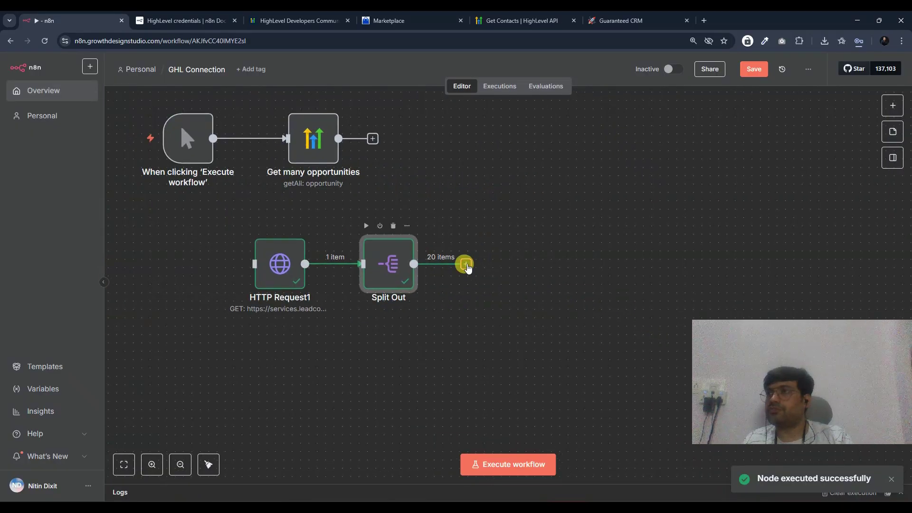
- Recheck the Split Out node's settings before adding the next node
{"action": "left_click", "coordinate": [465, 264]}
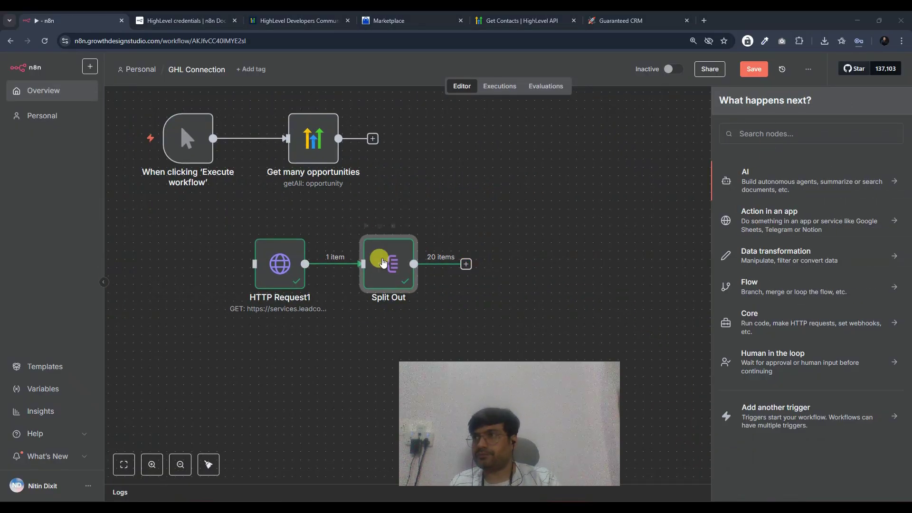
{"action": "double_click", "coordinate": [383, 262]}
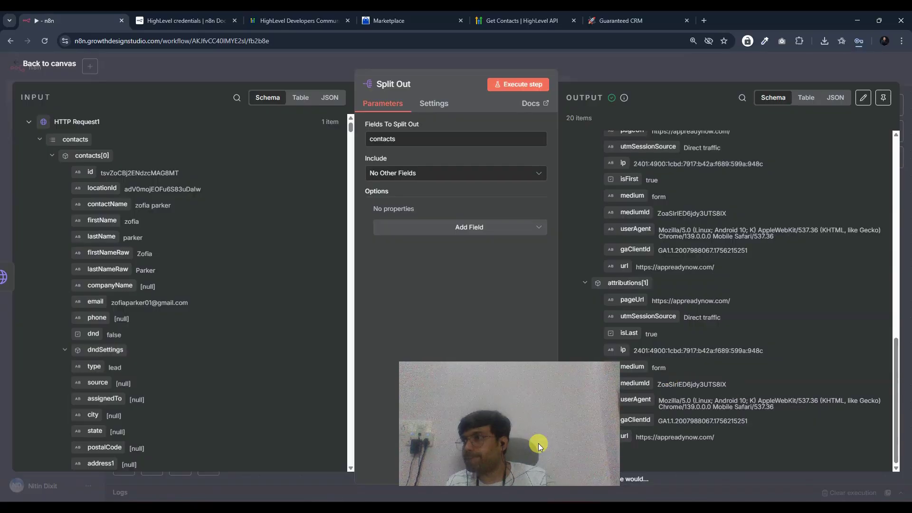
{"action": "scroll", "coordinate": [646, 208], "scroll_direction": "up", "scroll_amount": 10}
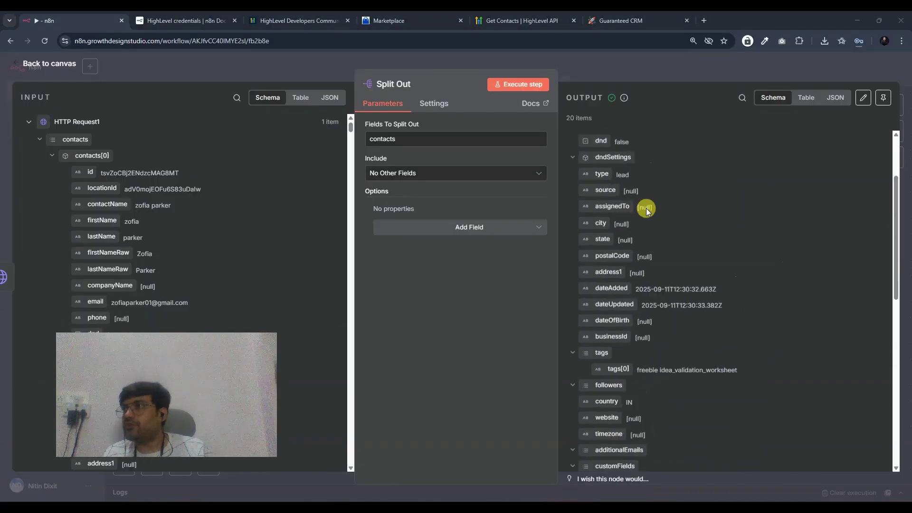
{"action": "scroll", "coordinate": [646, 208], "scroll_direction": "up", "scroll_amount": 5}
{"action": "left_click", "coordinate": [630, 75]}
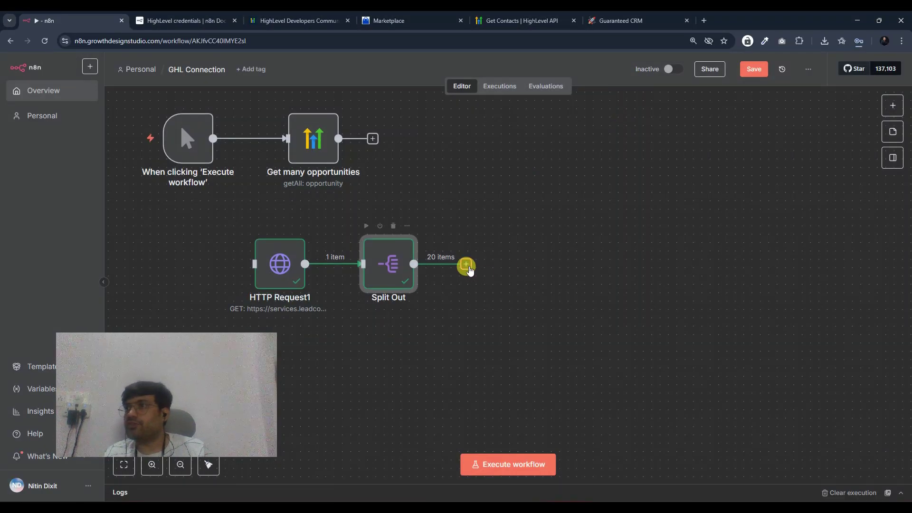
- Add an If node testing that {{ $json.email }} exists and run it, sending 20 items true
{"action": "left_click", "coordinate": [469, 270]}
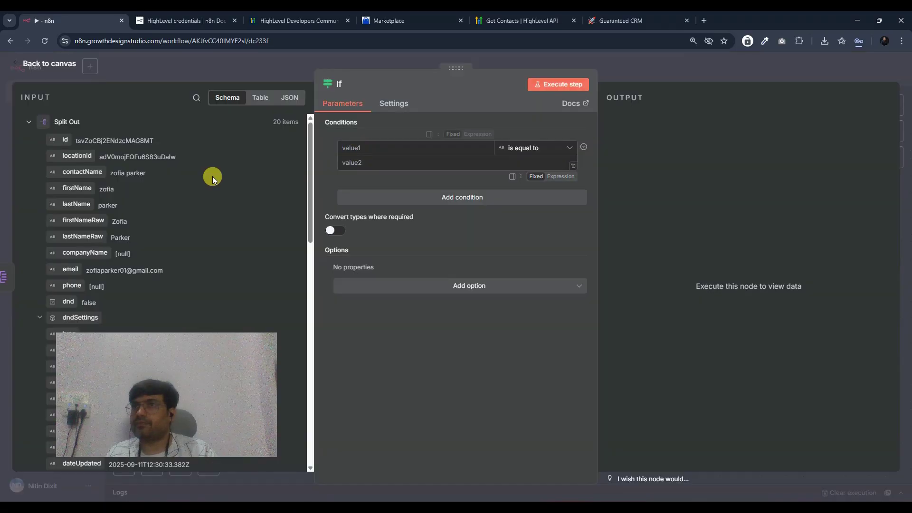
{"action": "left_click_drag", "start_coordinate": [71, 175], "coordinate": [379, 147]}
{"action": "left_click", "coordinate": [544, 156]}
{"action": "left_click", "coordinate": [605, 177]}
{"action": "left_click", "coordinate": [541, 85]}
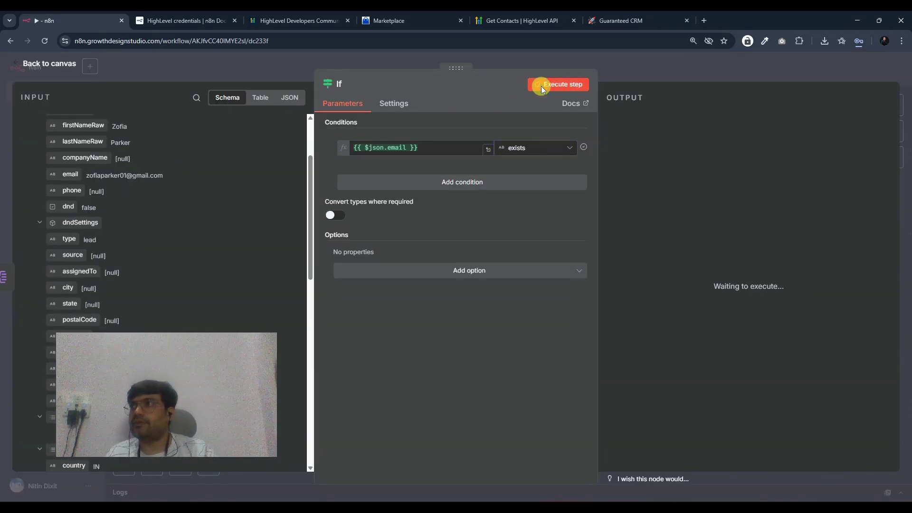
{"action": "left_click", "coordinate": [666, 75]}
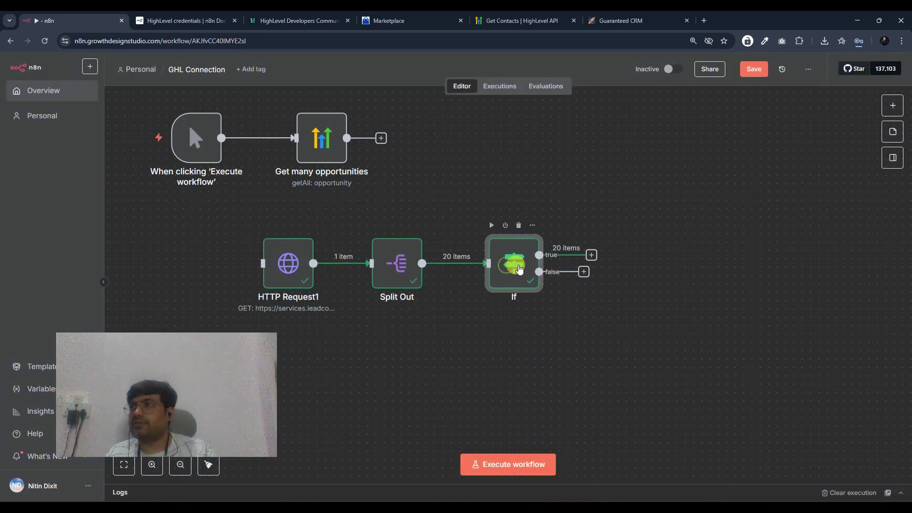
{"action": "scroll", "coordinate": [586, 325], "scroll_direction": "left", "scroll_amount": 3}
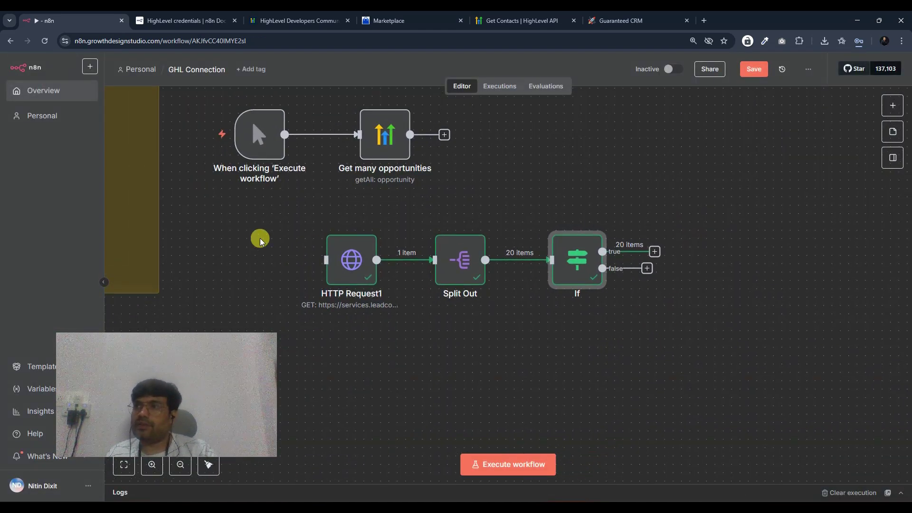